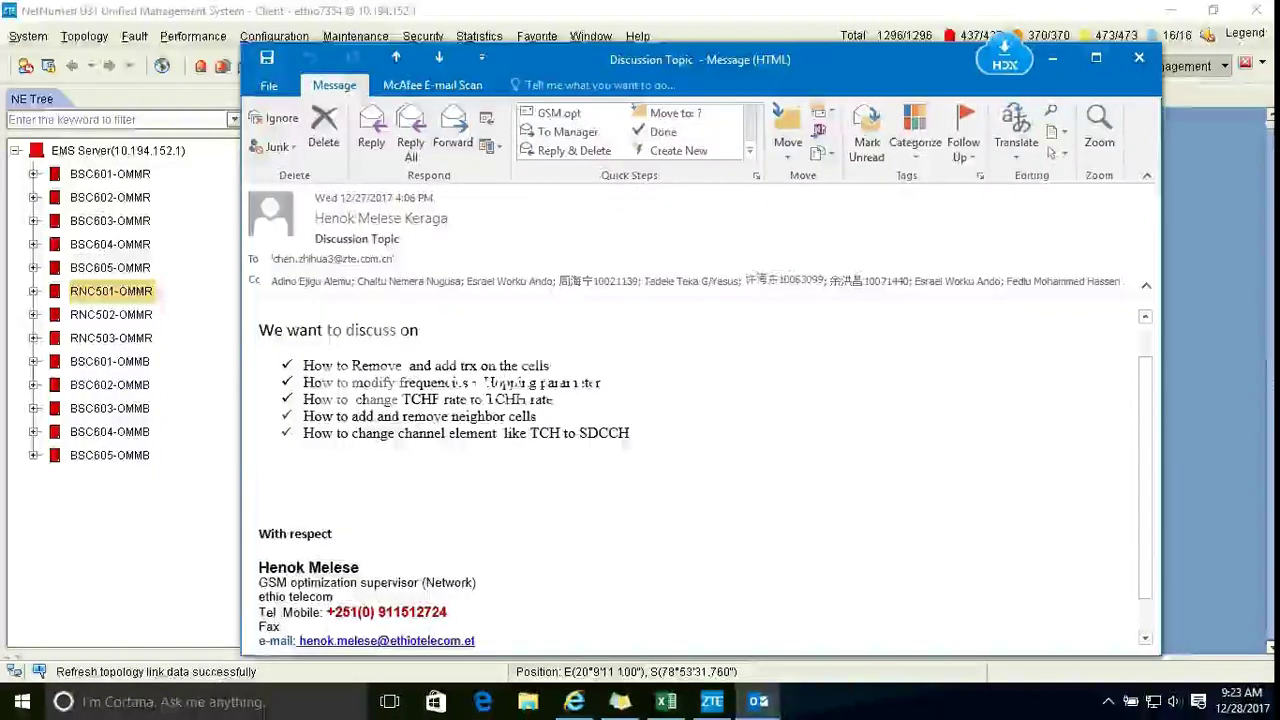
Highlight the email's first discussion topic, on how to remove and add trx on the cells
drag(303, 366, 458, 366)
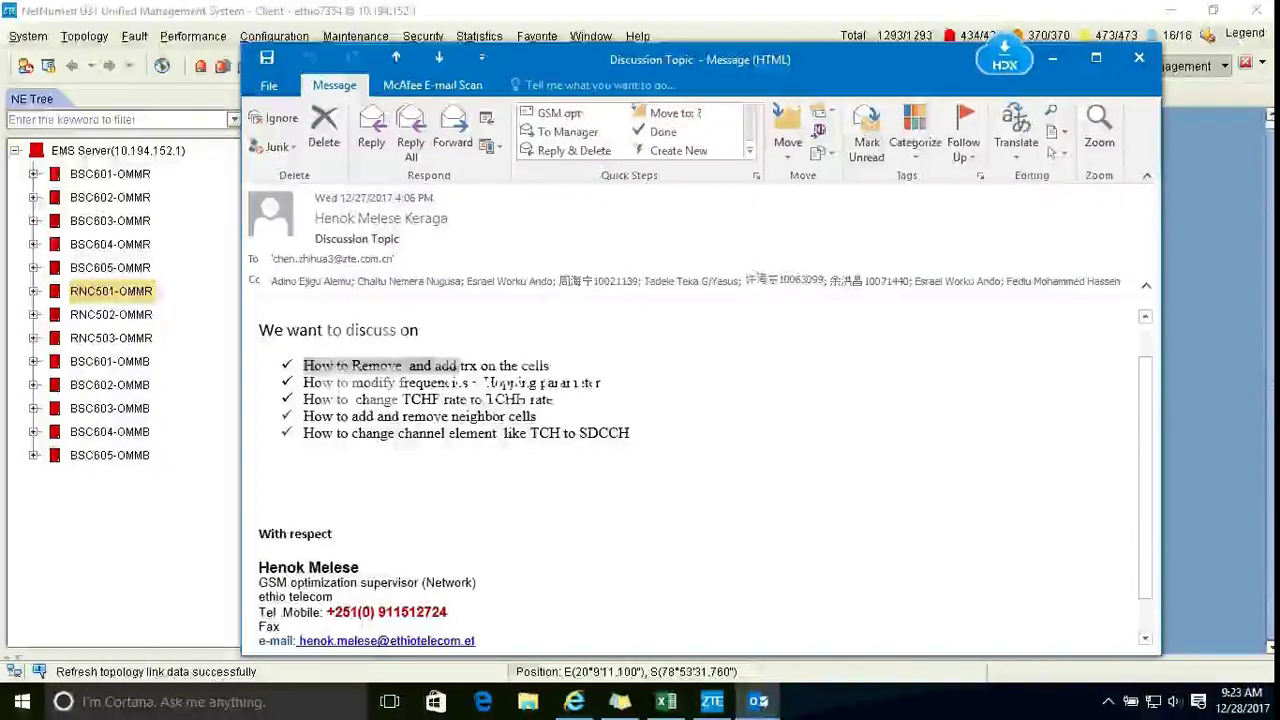
click(337, 366)
drag(337, 366, 263, 348)
click(337, 366)
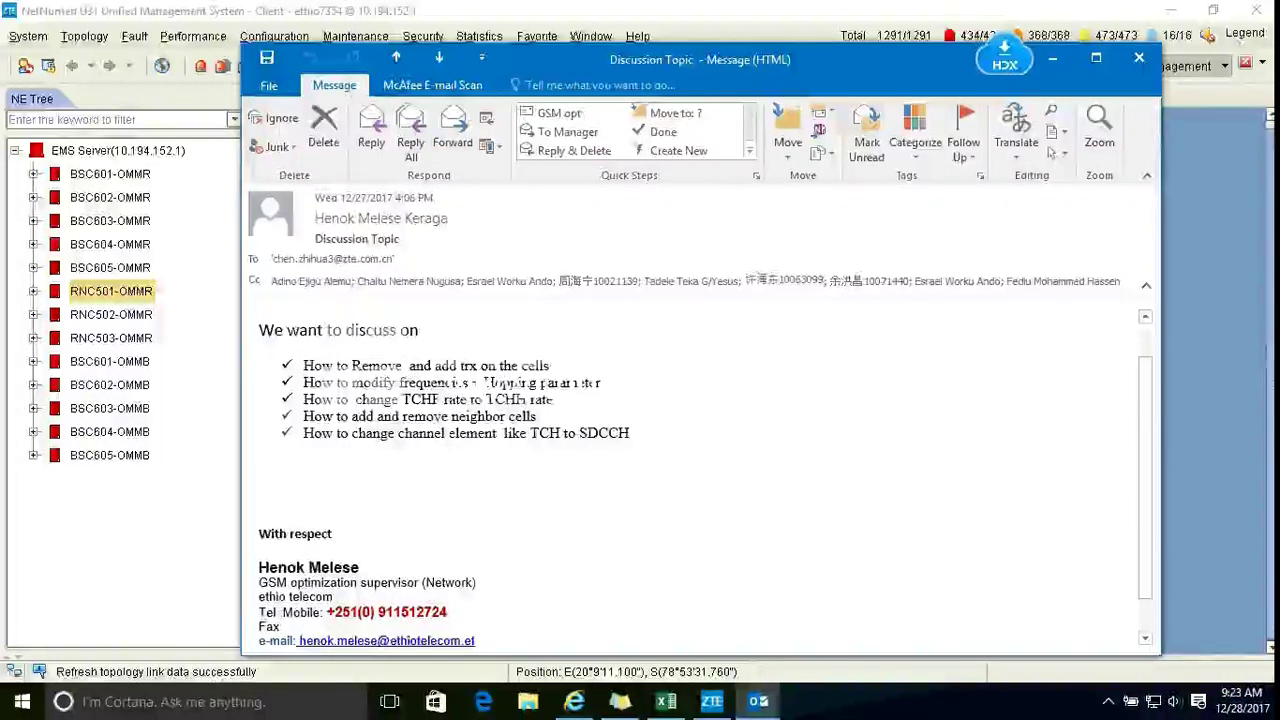
drag(557, 366, 302, 366)
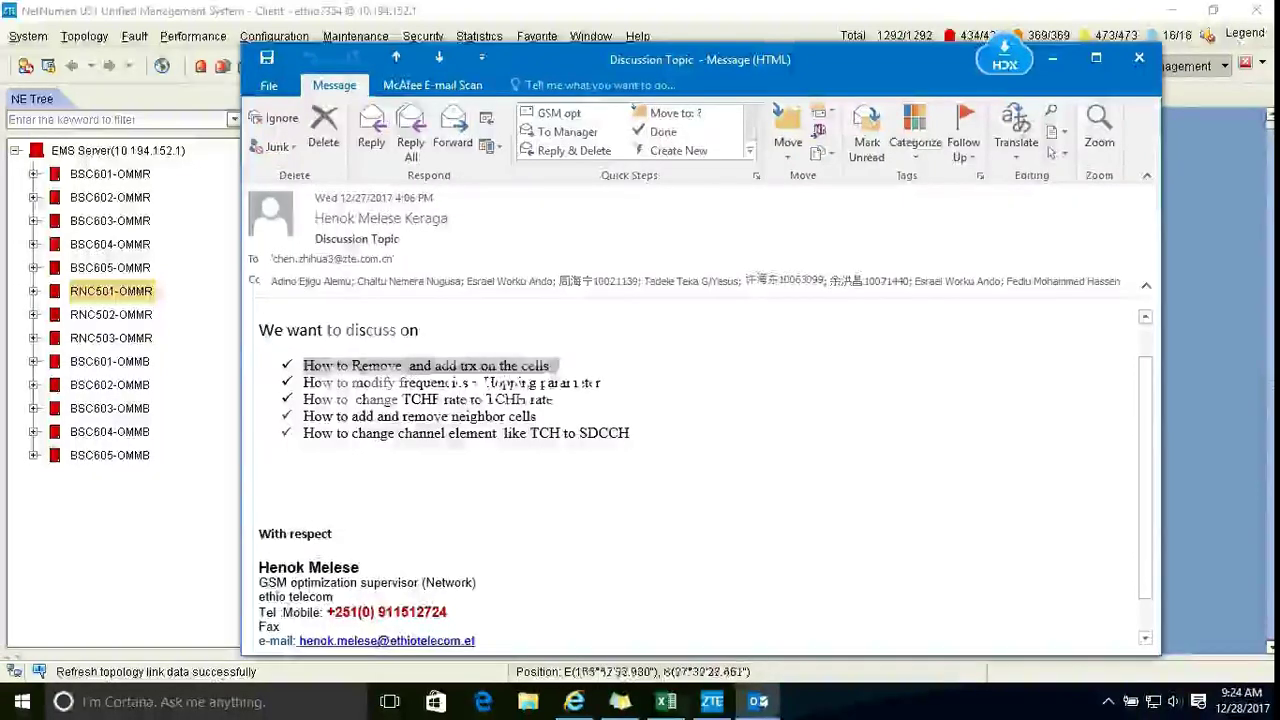
Switch to NetNumen U31, open the NE Management view and start NE management for BSC601-OMMR
key(alt+Tab)
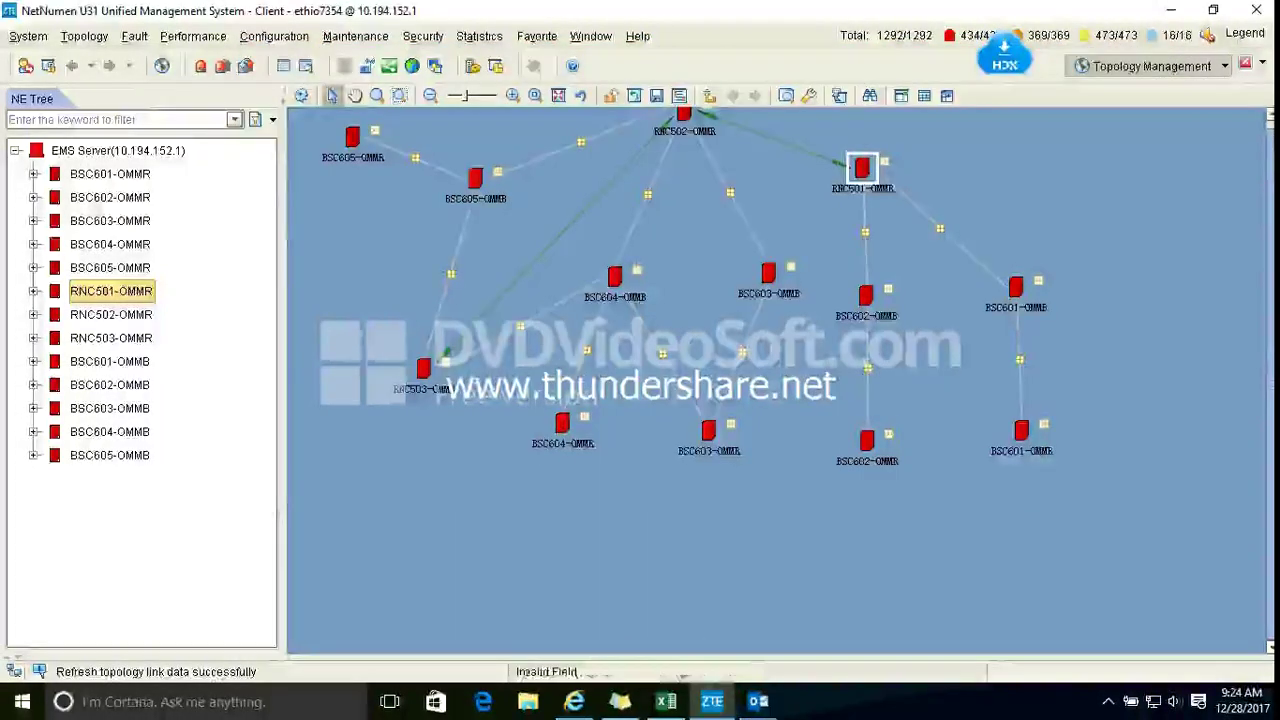
click(274, 36)
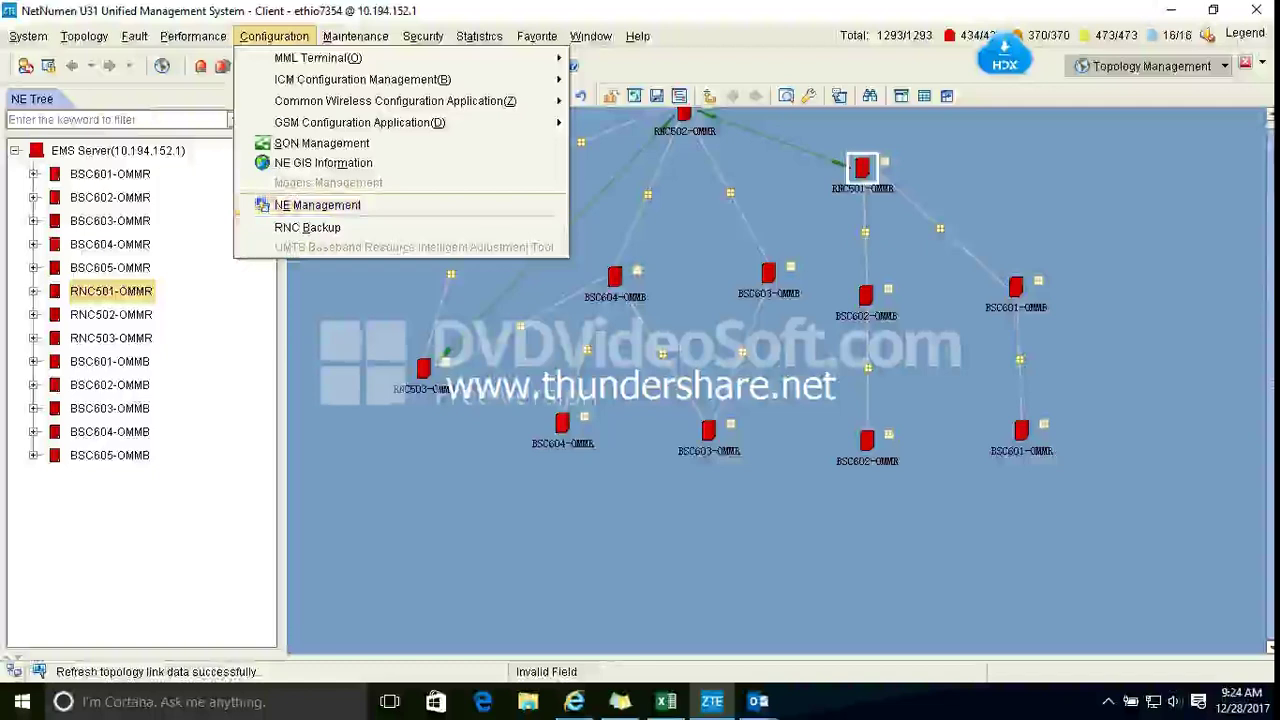
click(317, 204)
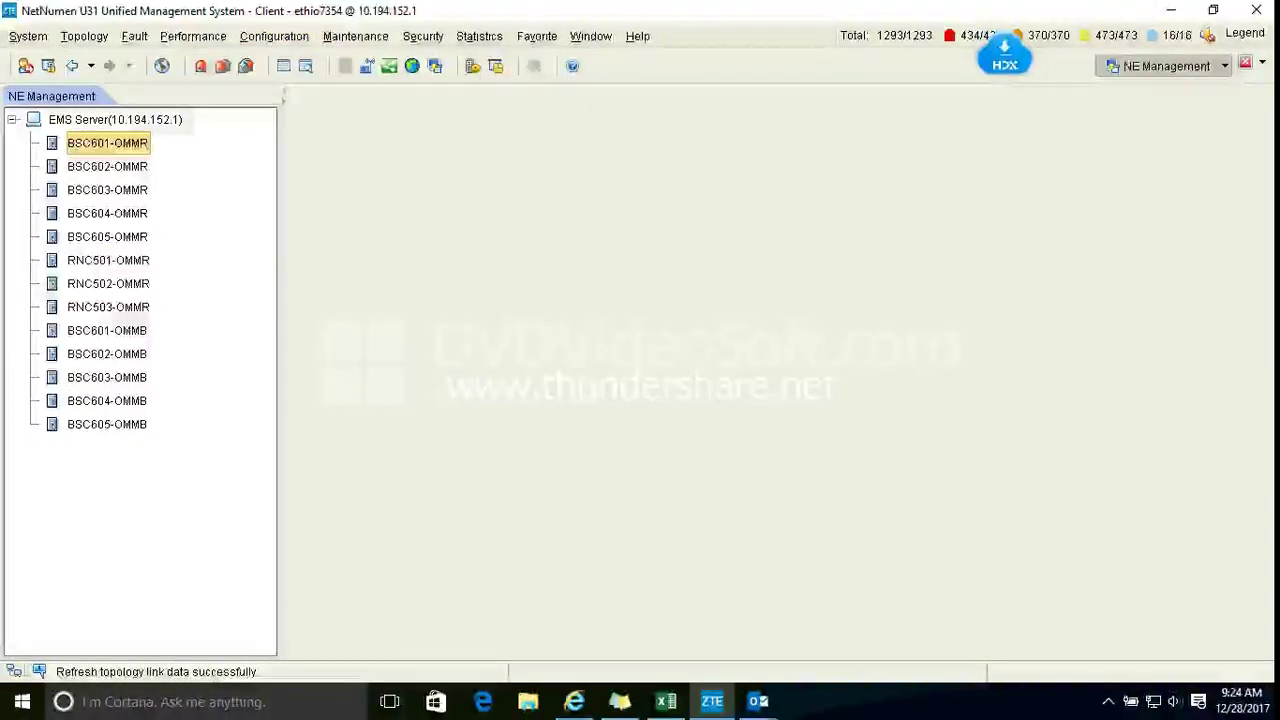
right_click(117, 144)
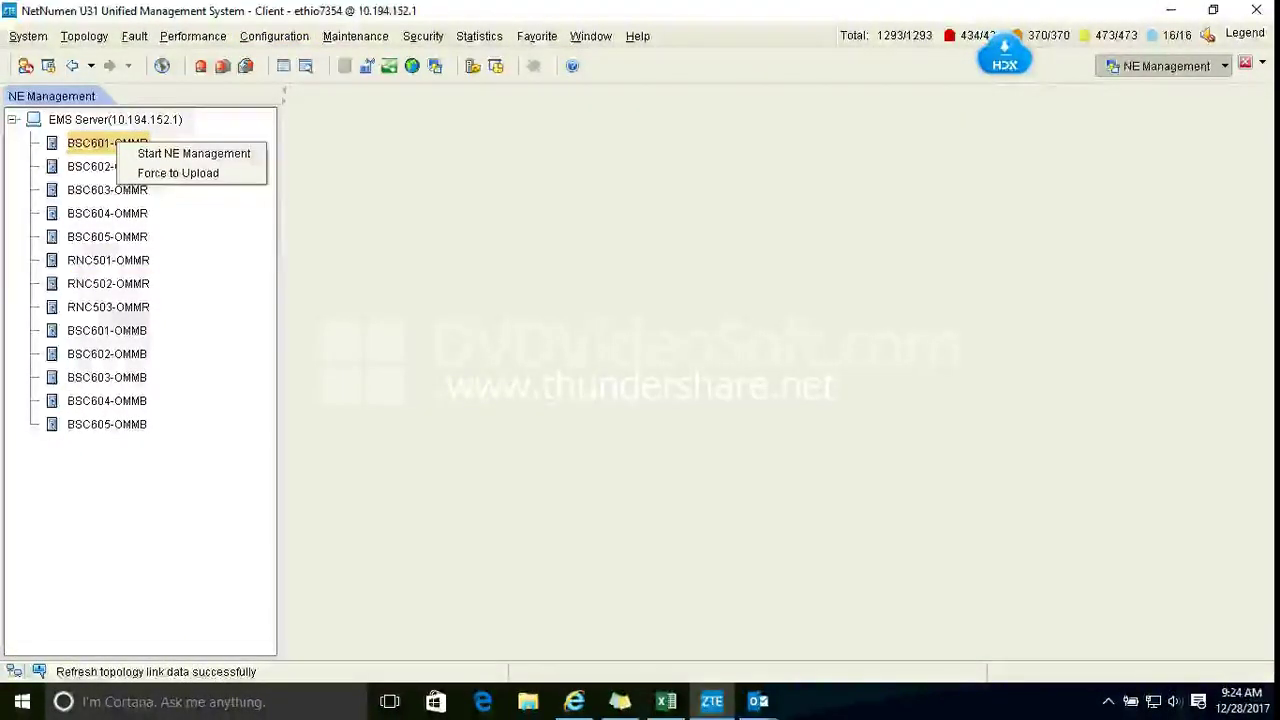
click(194, 153)
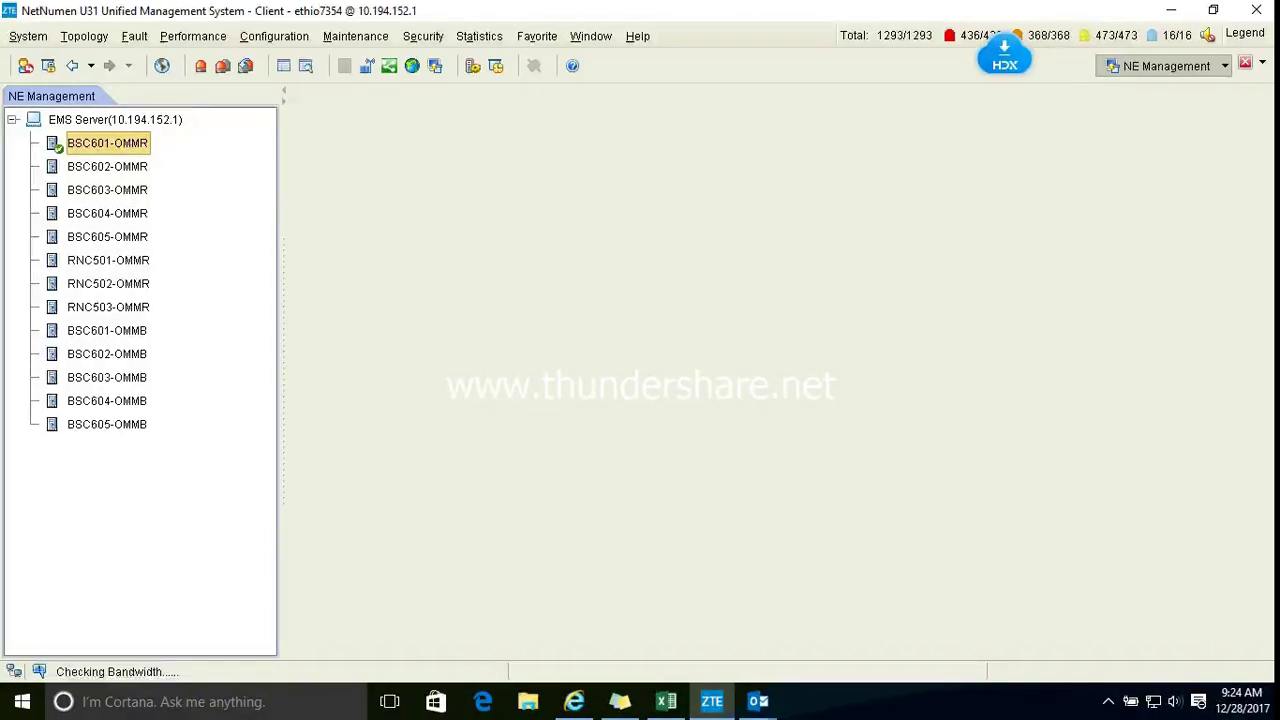
Open Configuration Management for BSC601-OMMR and expand the ME$601 GSM element under SubNetwork$601
right_click(132, 147)
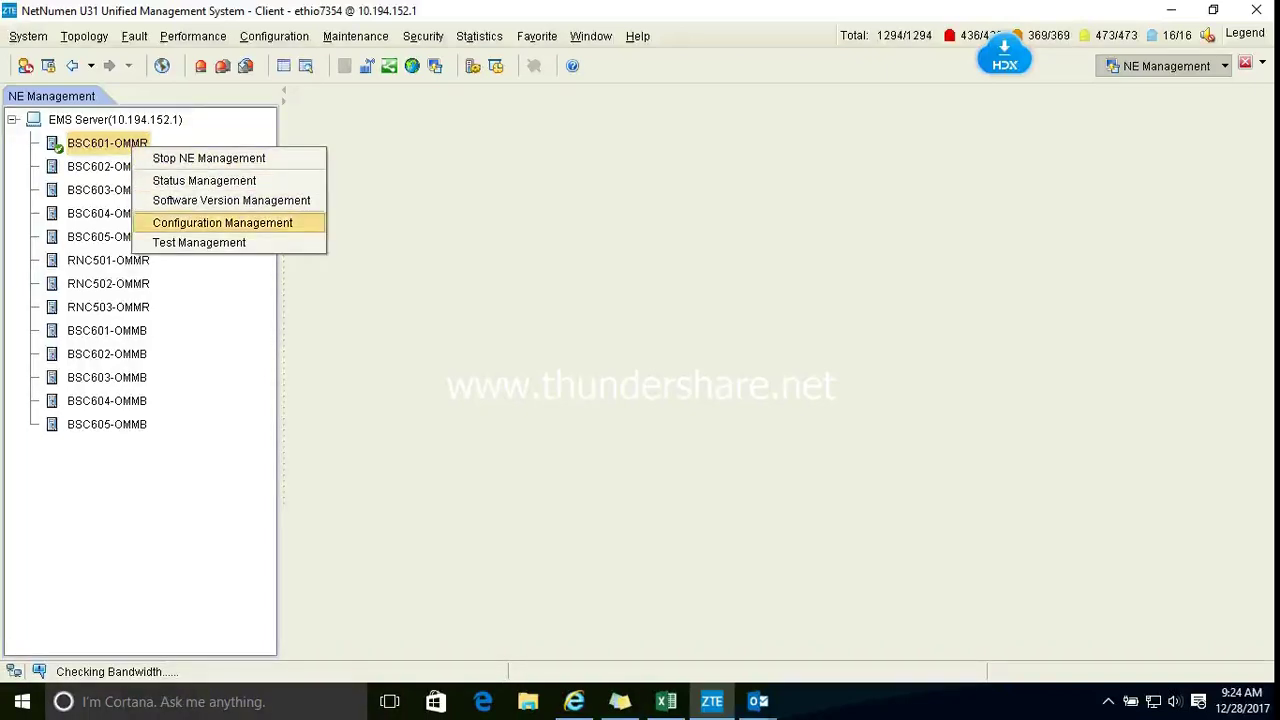
key(Return)
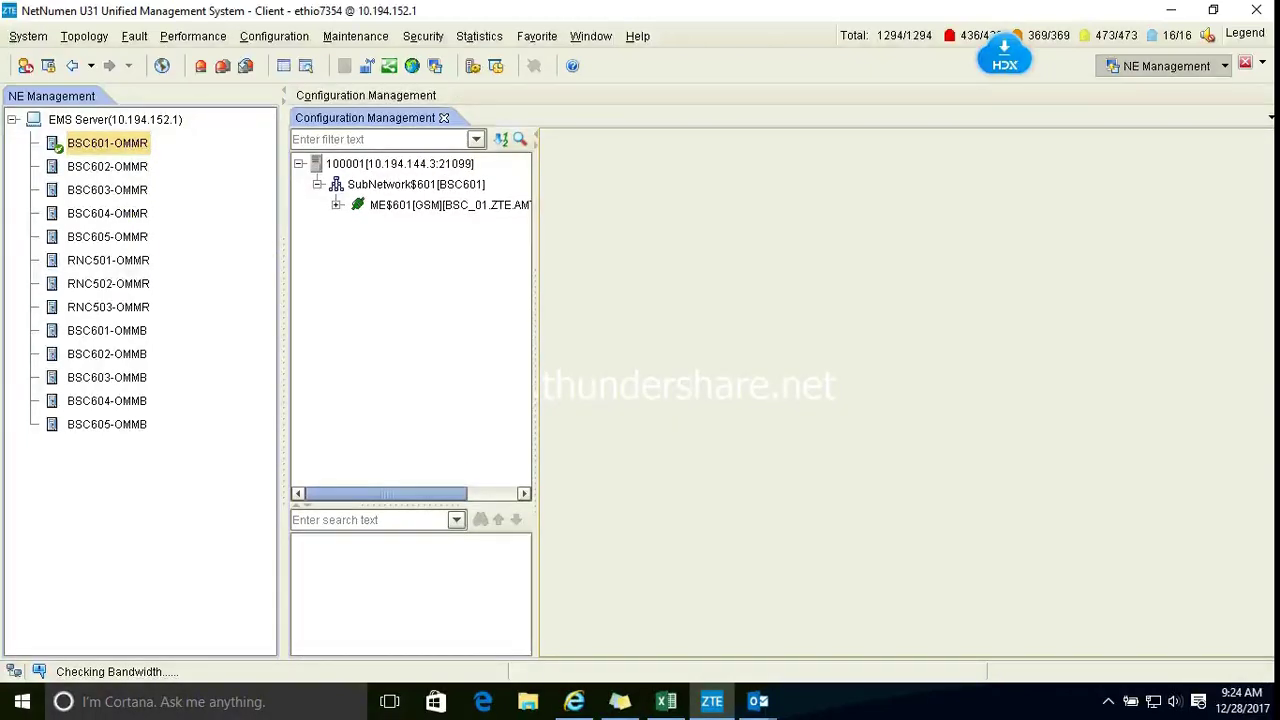
click(337, 205)
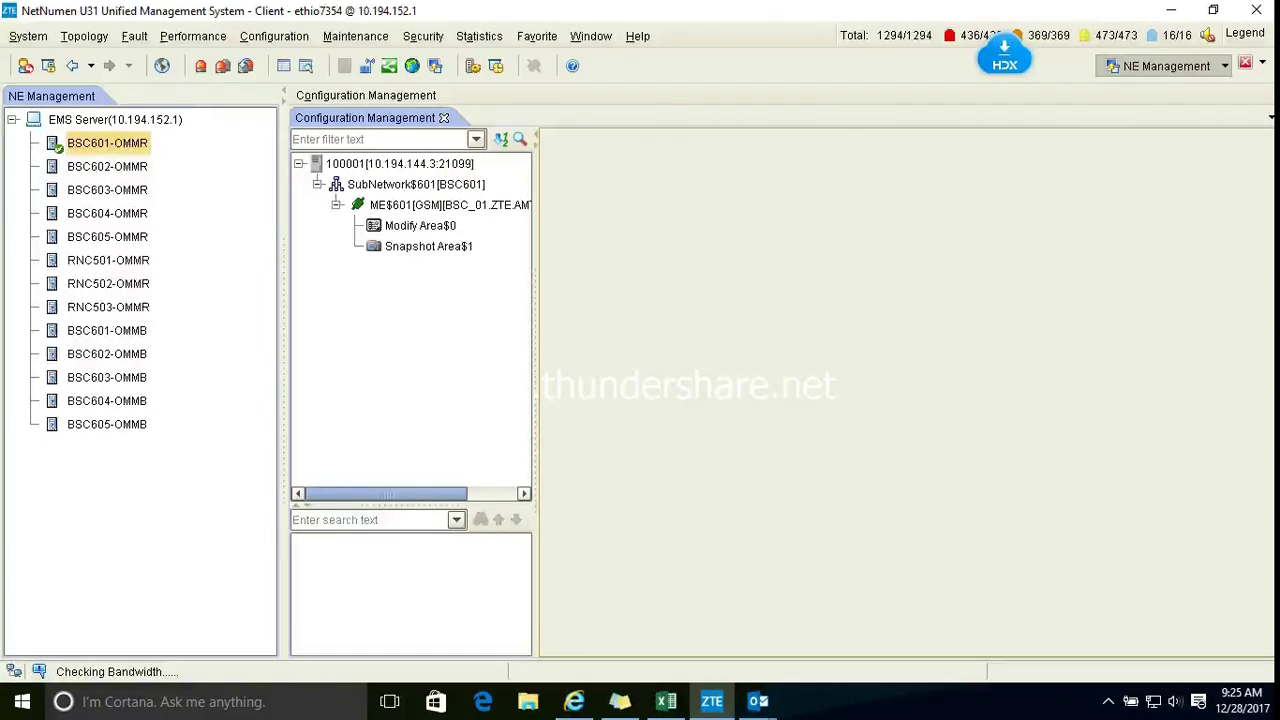
Export the quick configuration data of ME$601 using the GSM Radio Template with all exporting objects selected, and close the export dialog
right_click(404, 206)
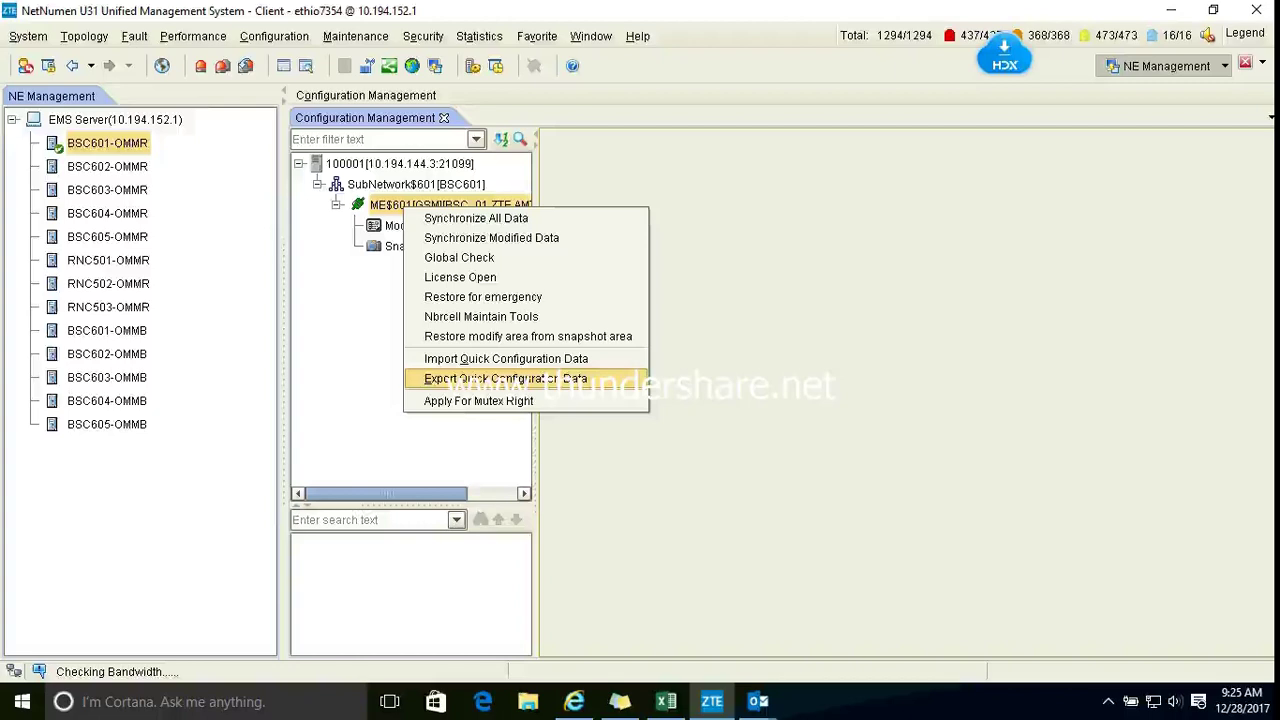
click(506, 379)
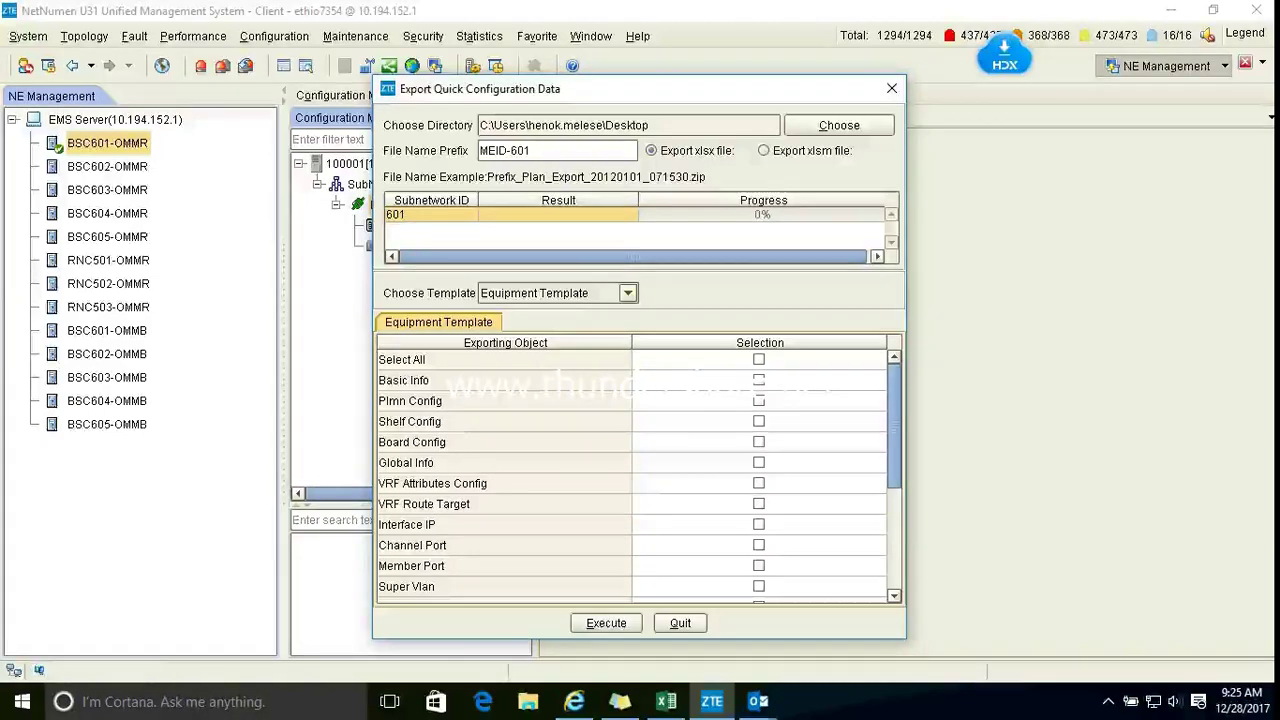
click(628, 293)
click(534, 349)
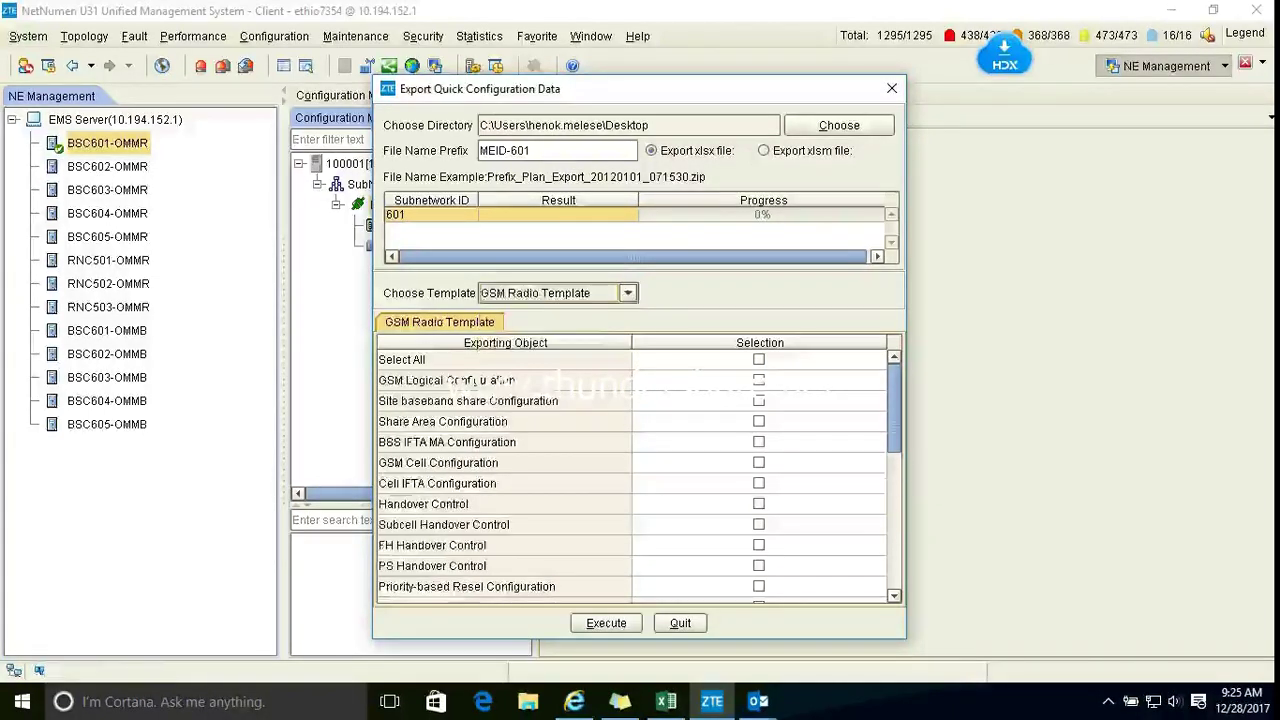
click(759, 360)
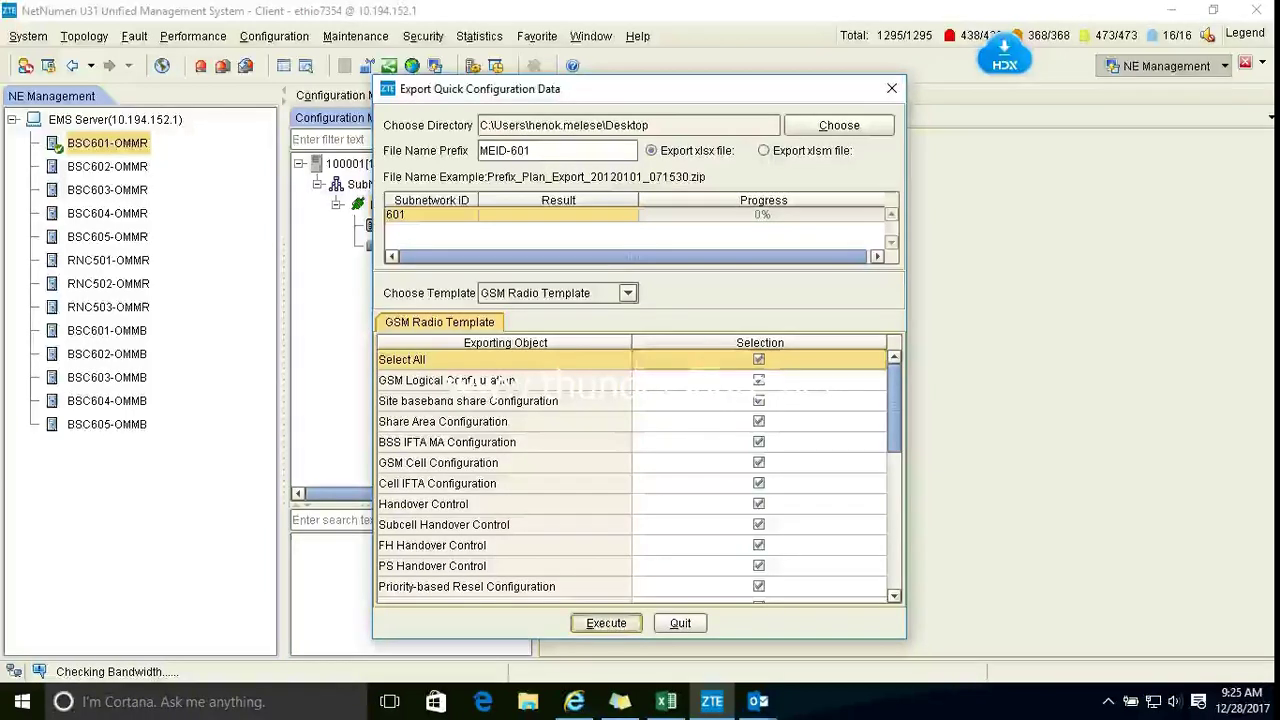
click(606, 623)
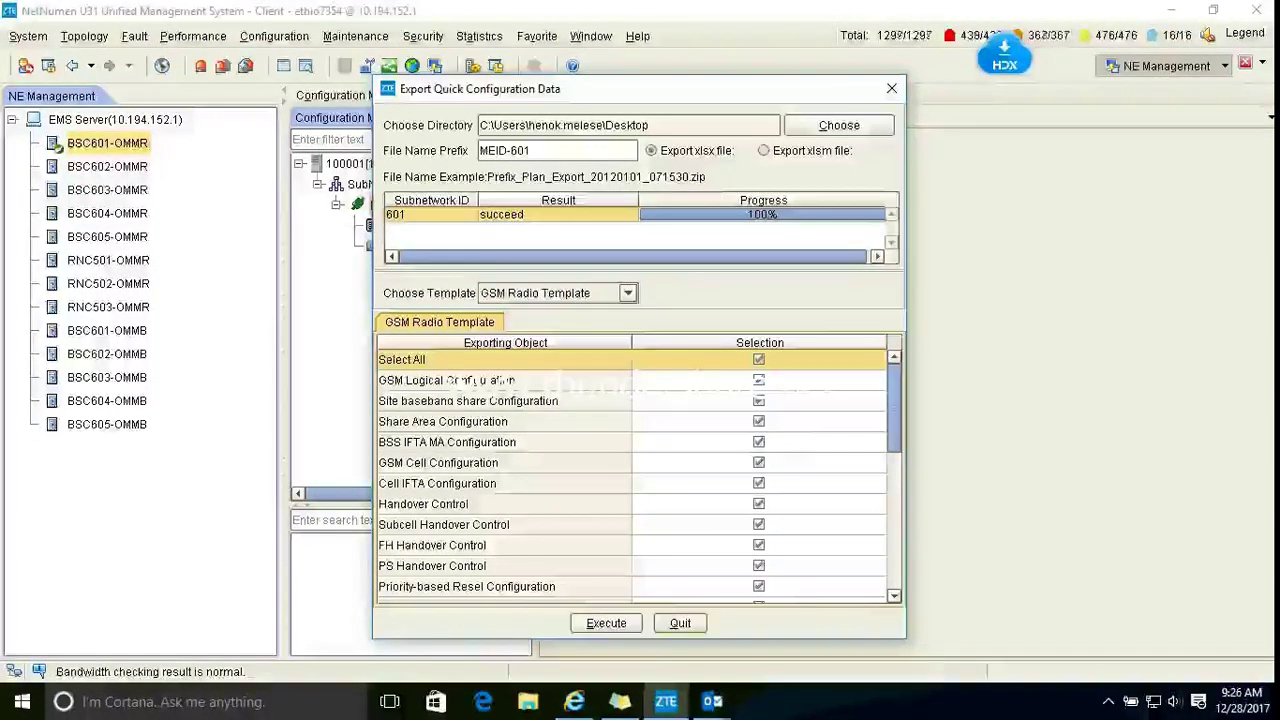
click(680, 623)
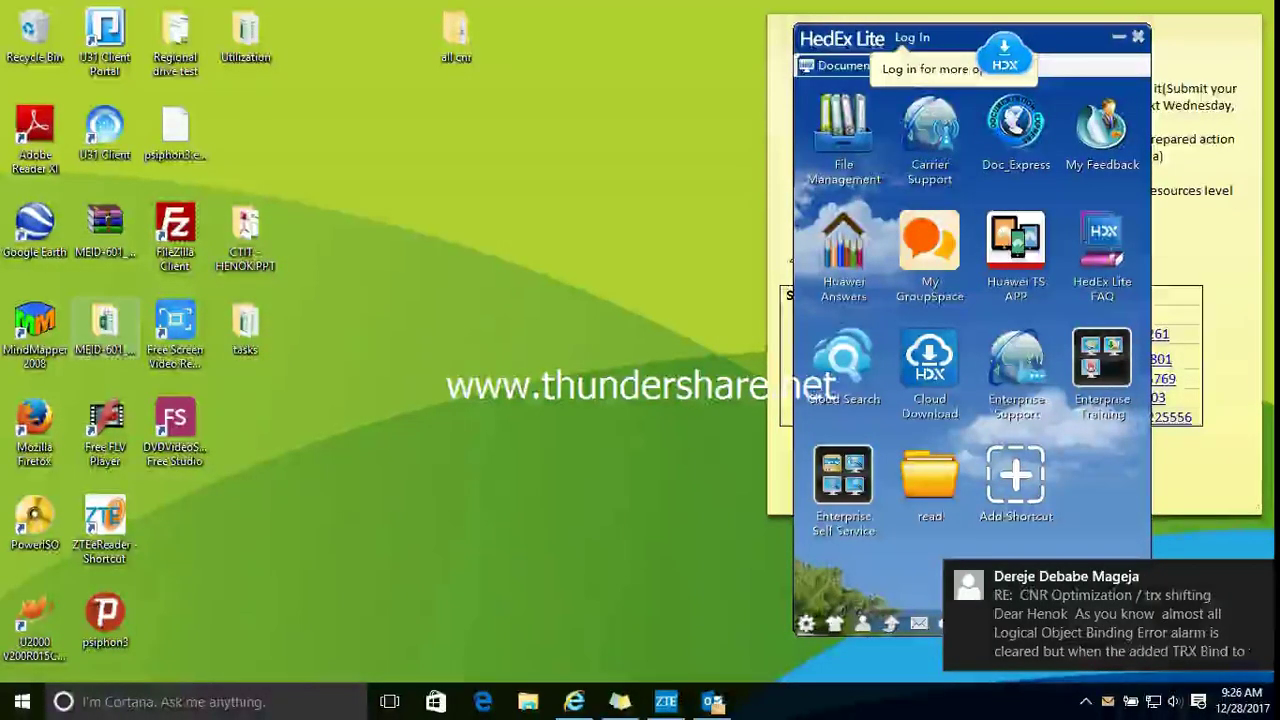
Open the exported GSM radio plan workbook from the MEID-601 plan export folder on the desktop
double_click(105, 328)
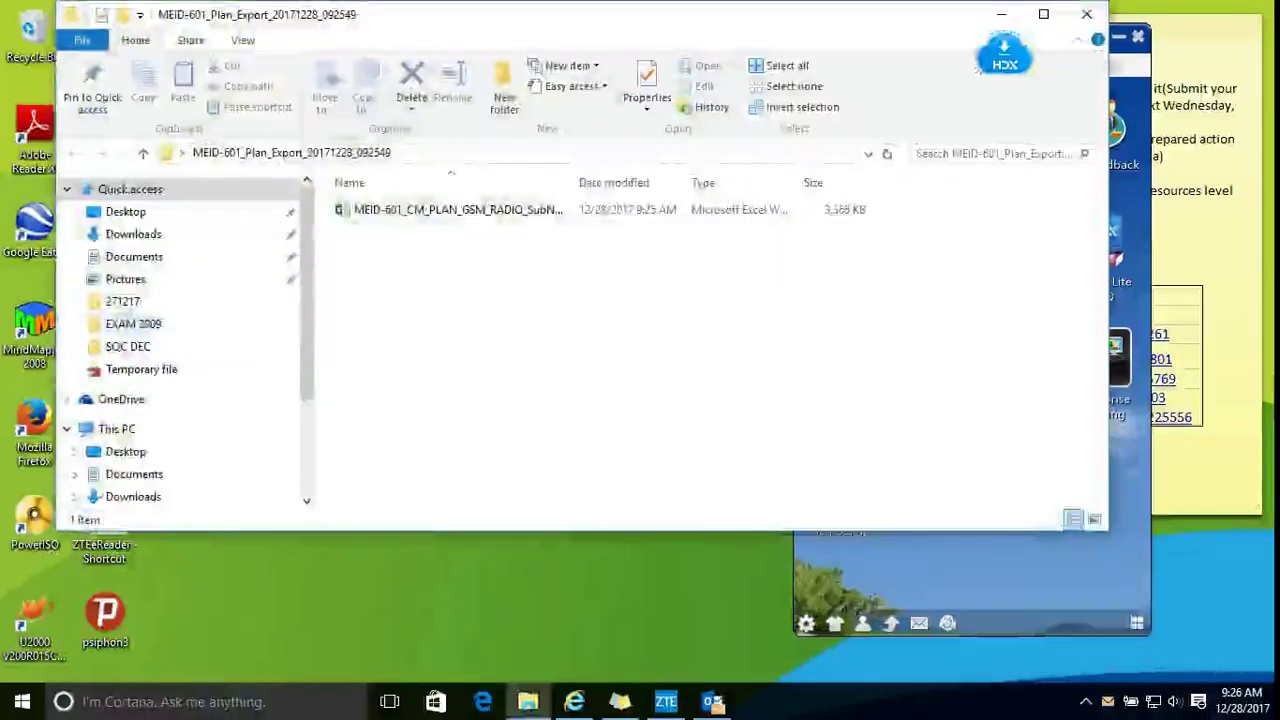
click(458, 210)
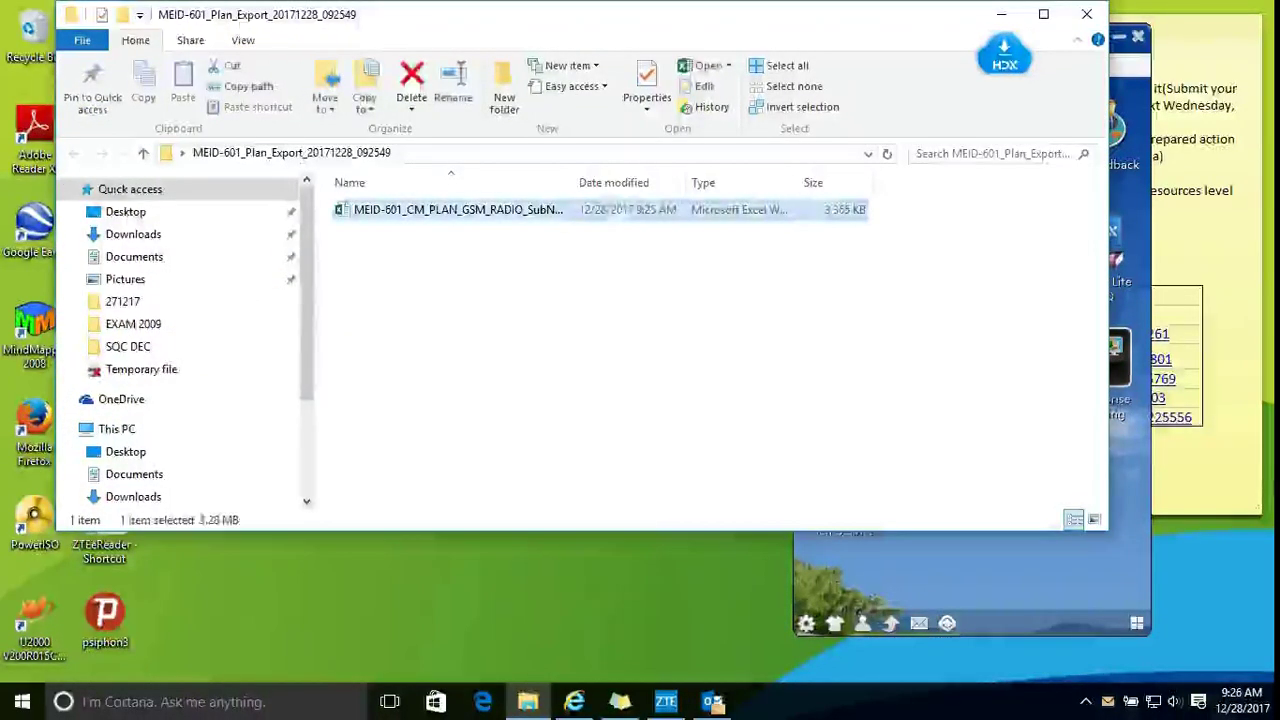
key(Return)
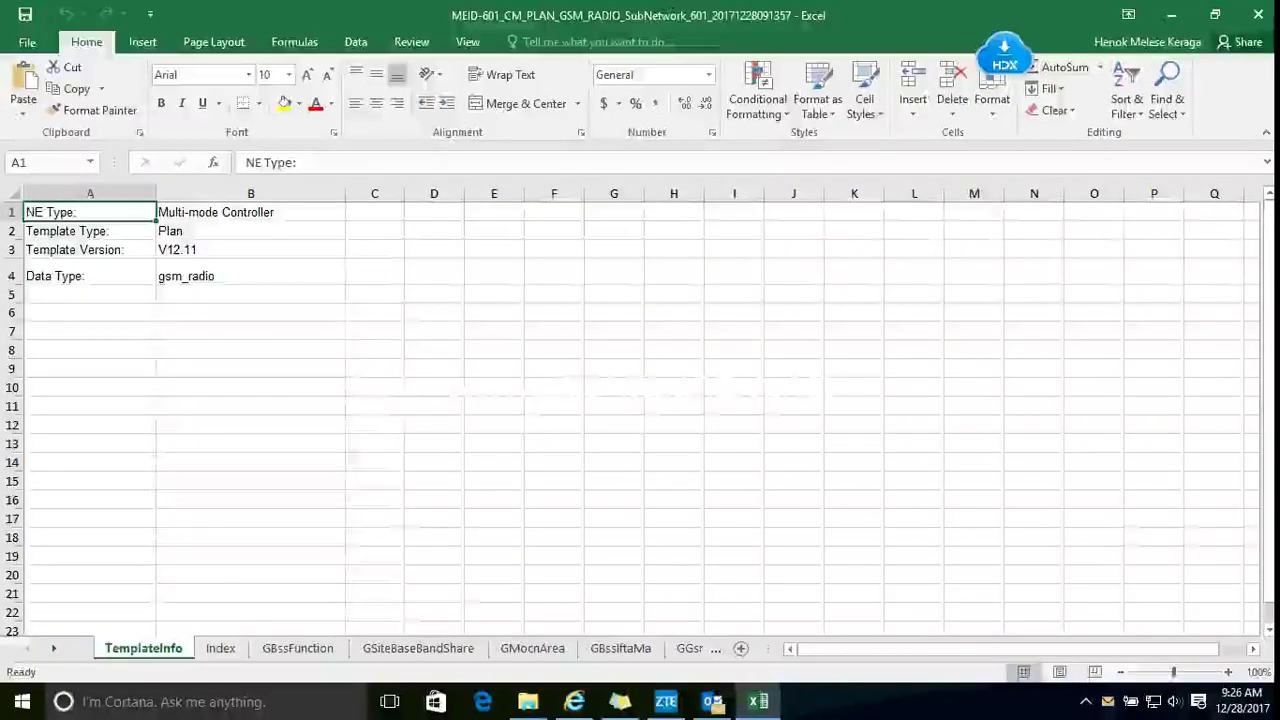
Look through the management objects on the Index sheet, including the hopping, Trx, Ts and adjacent cell entries
key(ctrl+Page_Down)
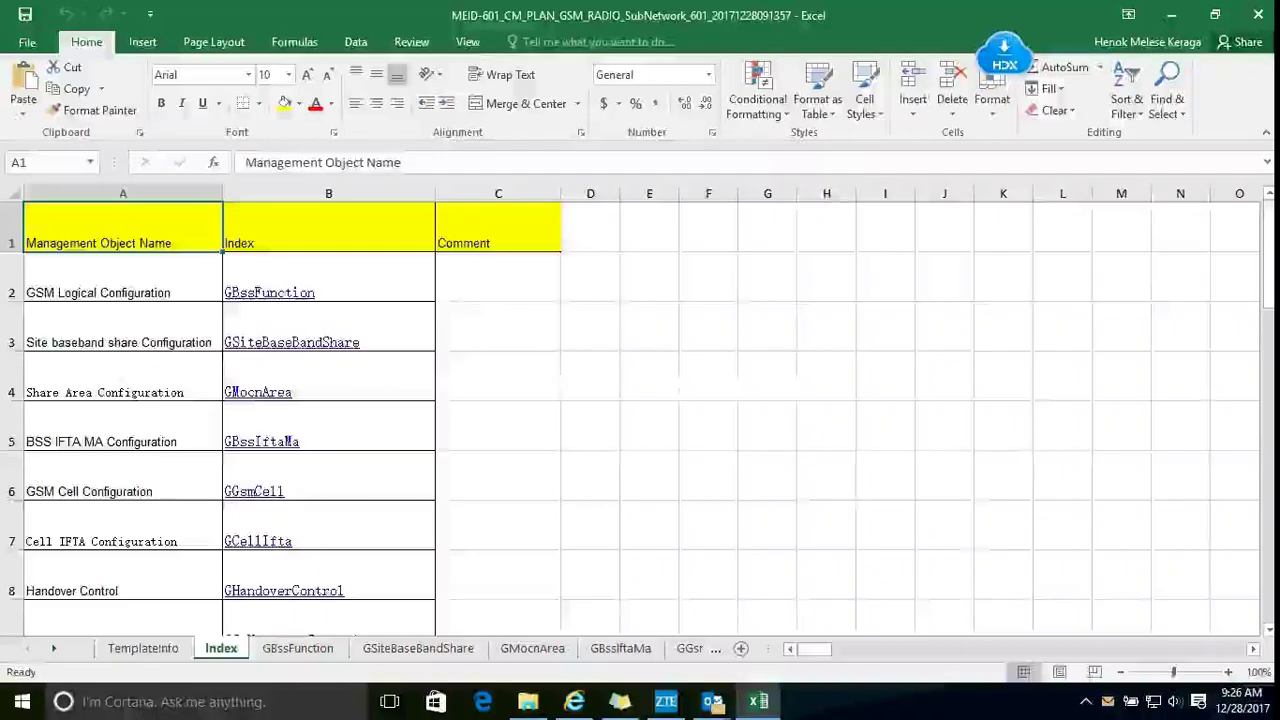
scroll(640, 410, down, 3)
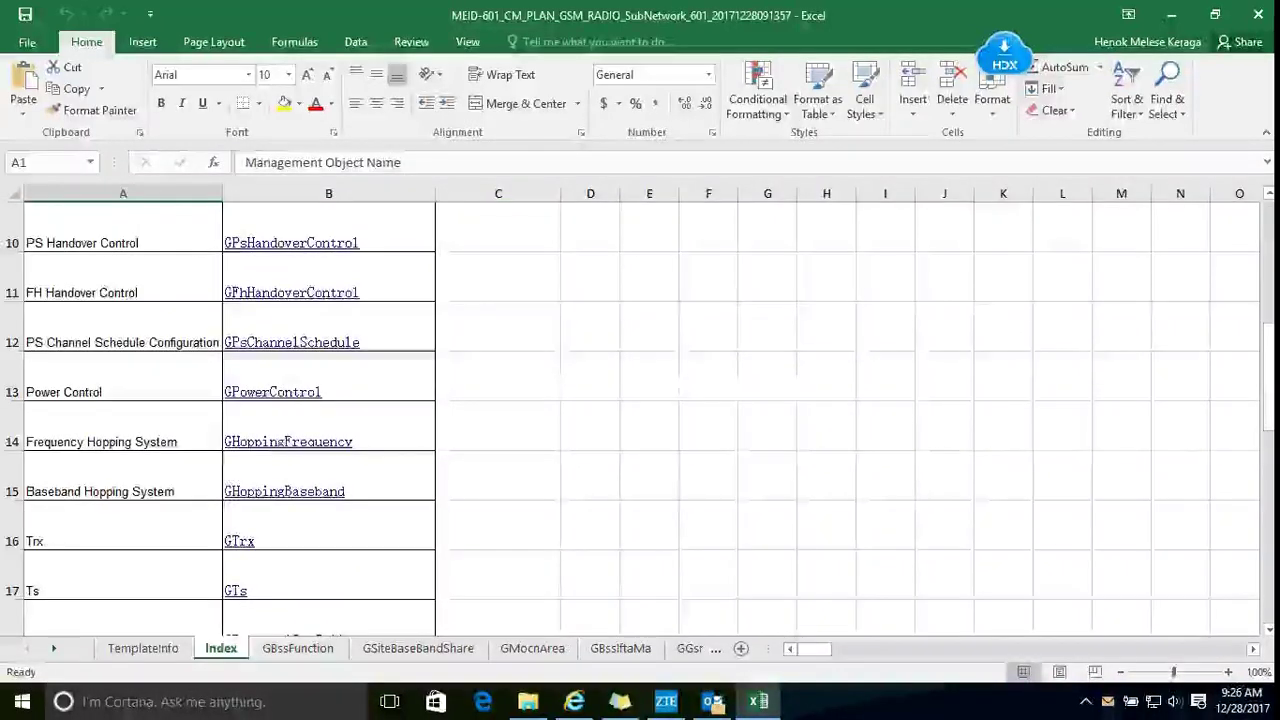
scroll(640, 410, up, 2)
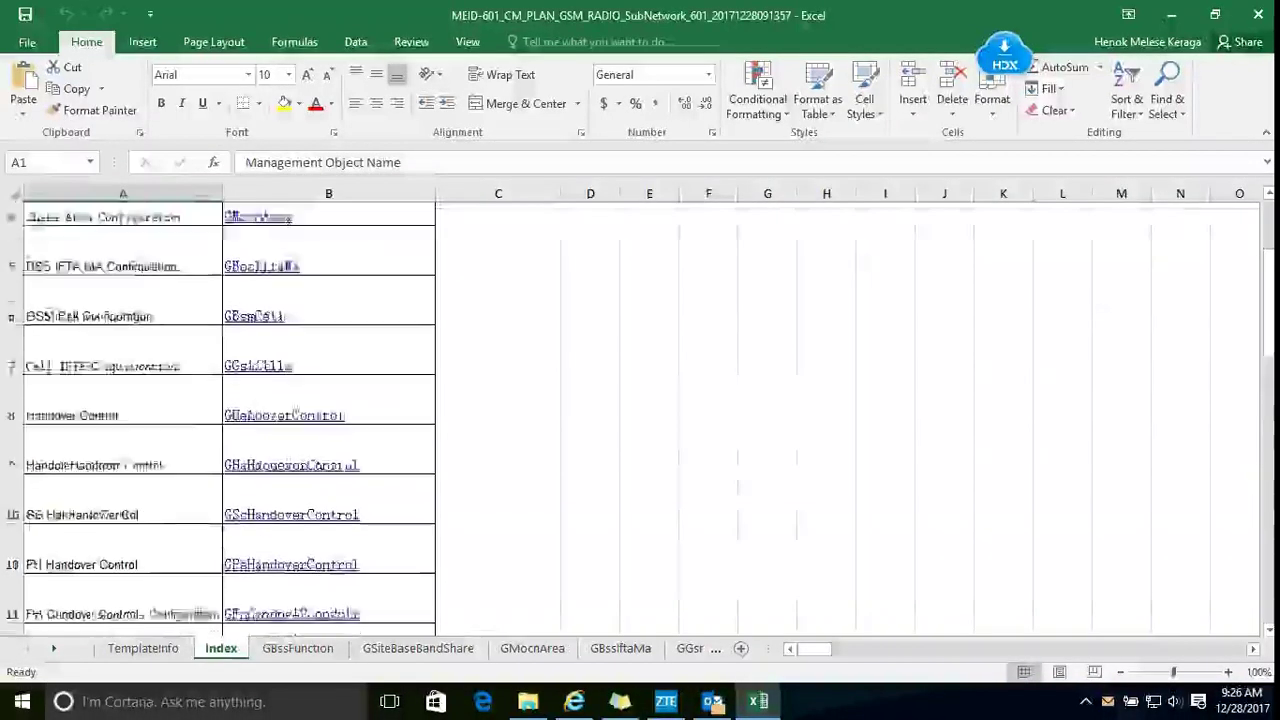
scroll(640, 410, down, 3)
scroll(400, 440, down, 1)
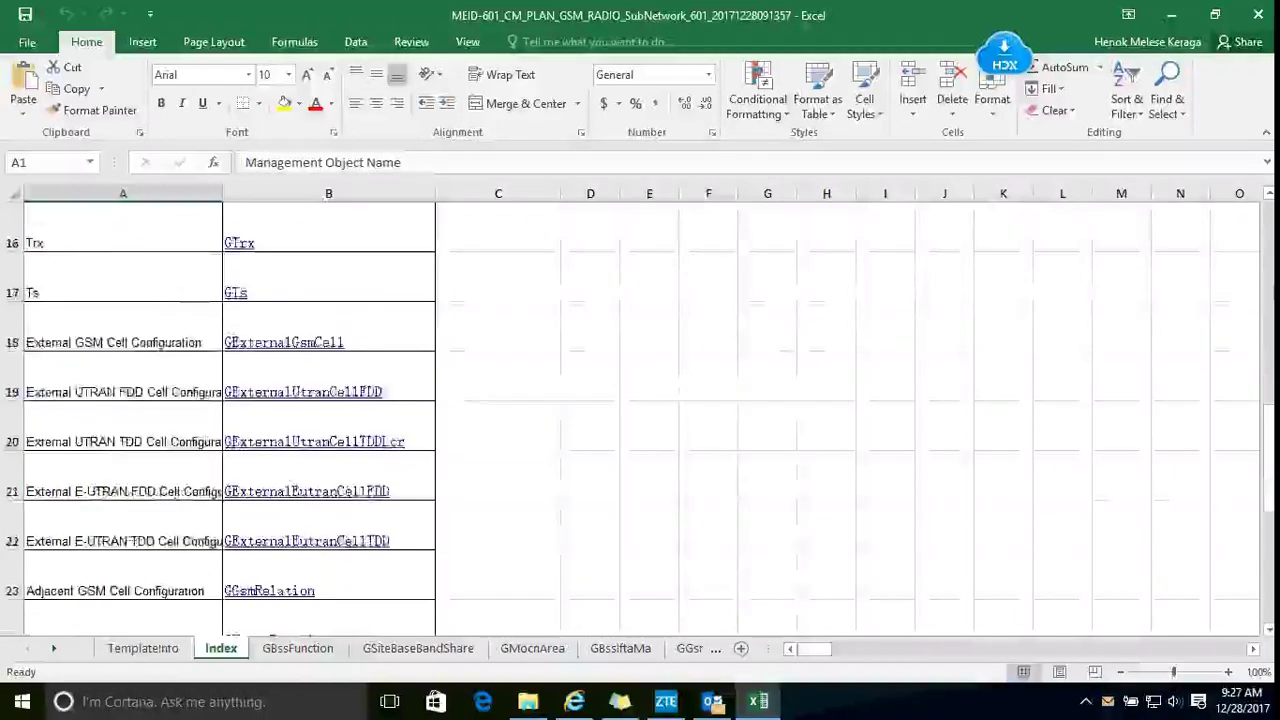
scroll(400, 440, down, 1)
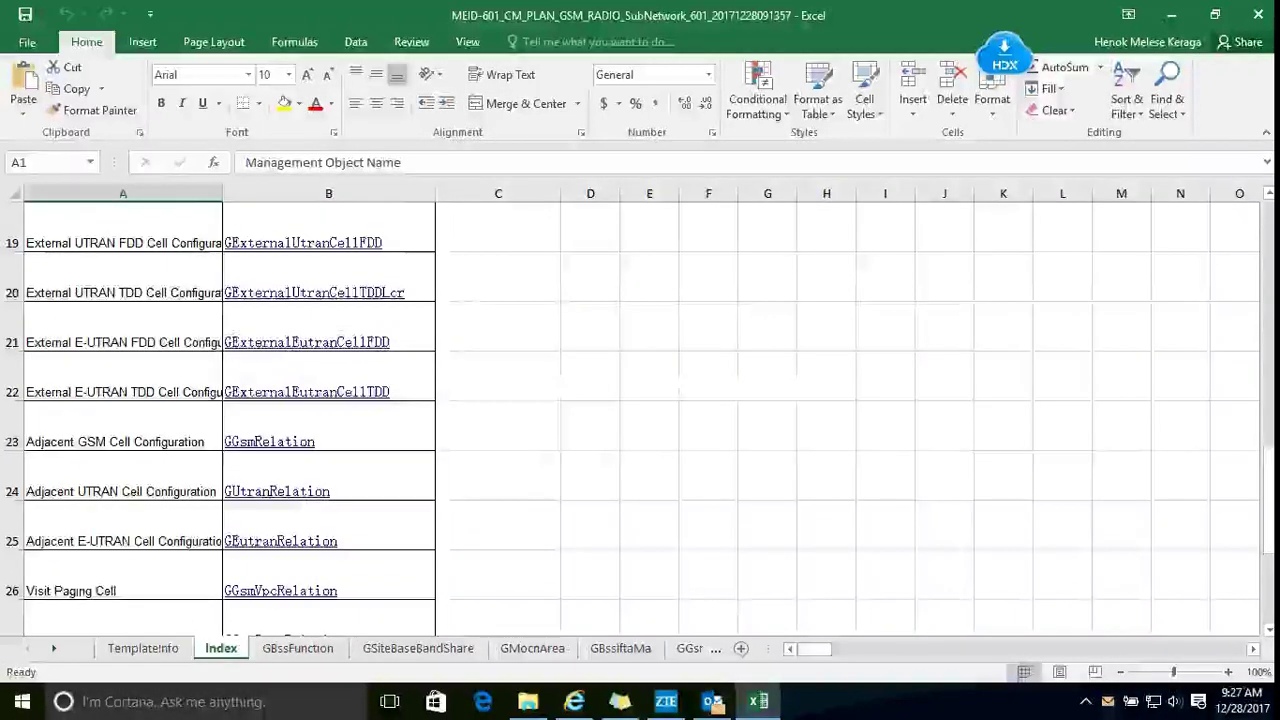
scroll(640, 410, down, 1)
scroll(640, 410, down, 1)
scroll(640, 410, up, 3)
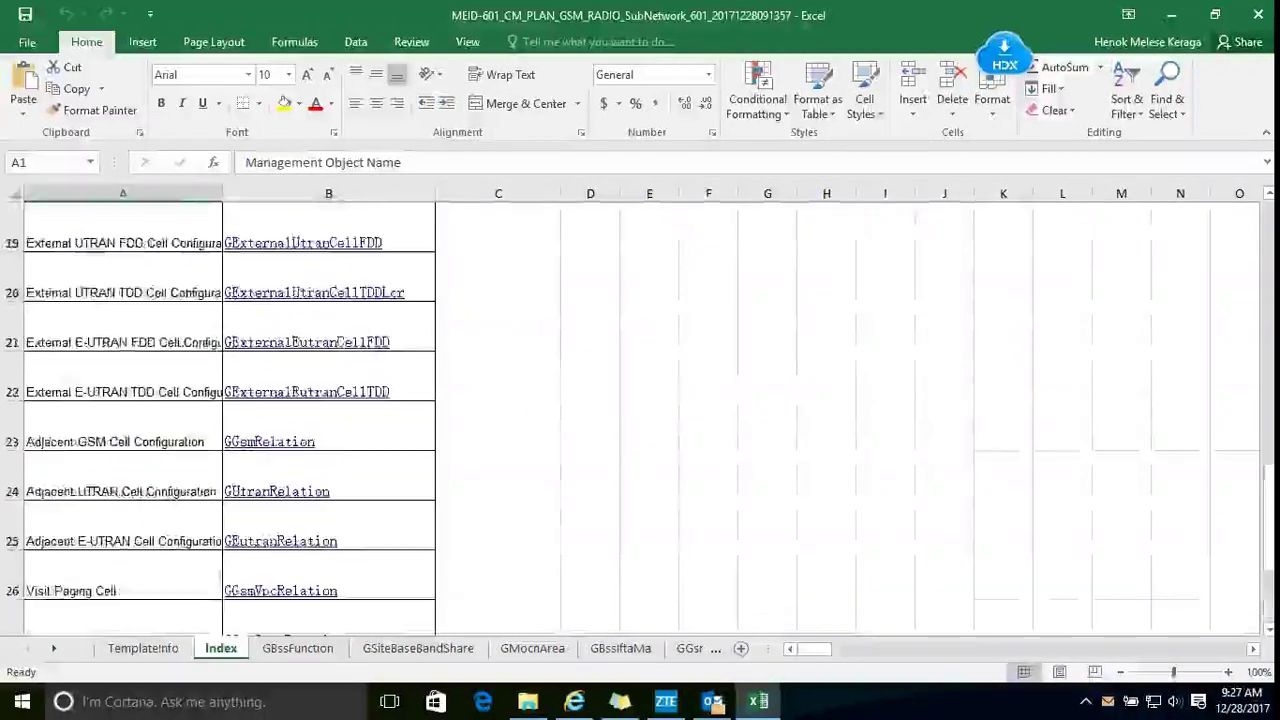
scroll(640, 410, up, 1)
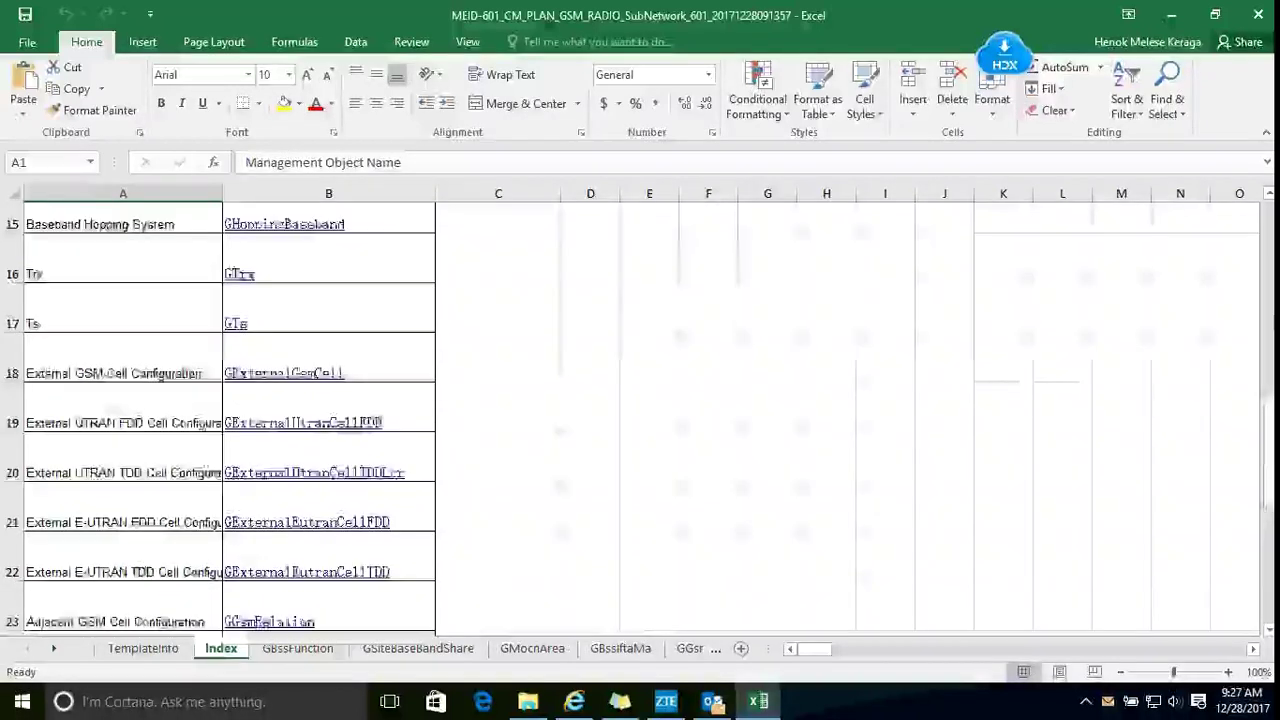
scroll(640, 410, down, 1)
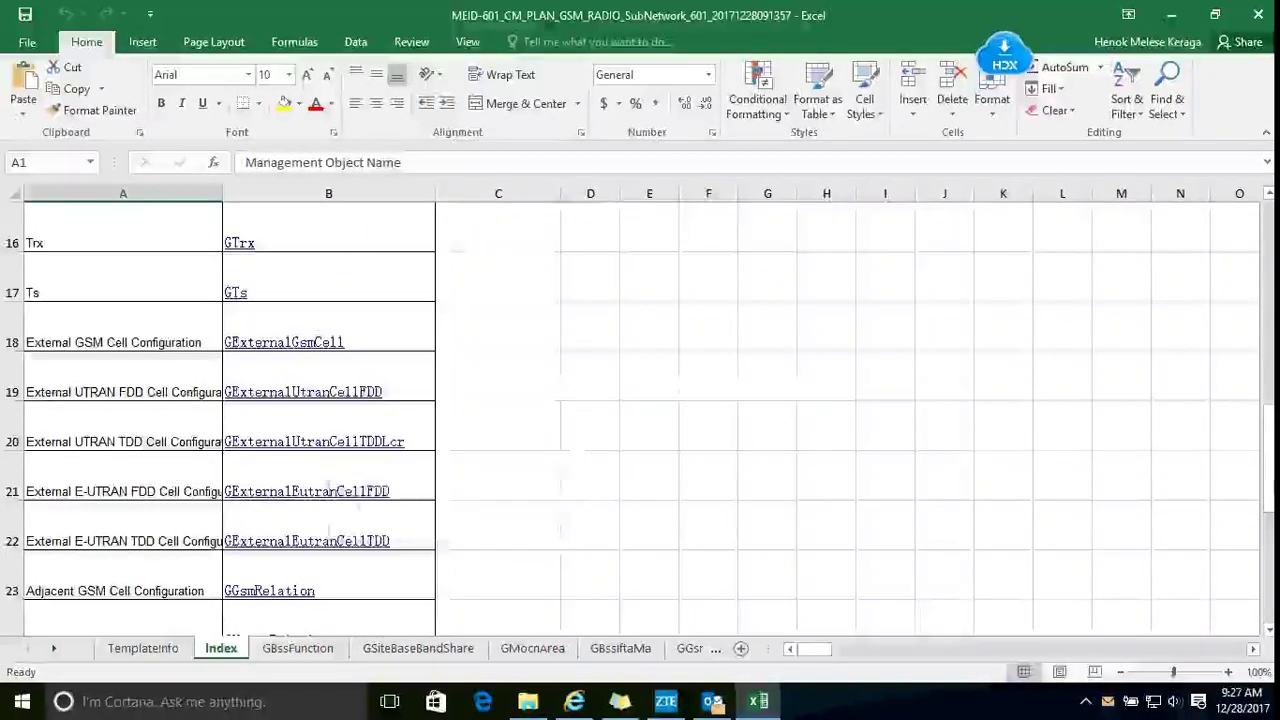
scroll(640, 410, up, 1)
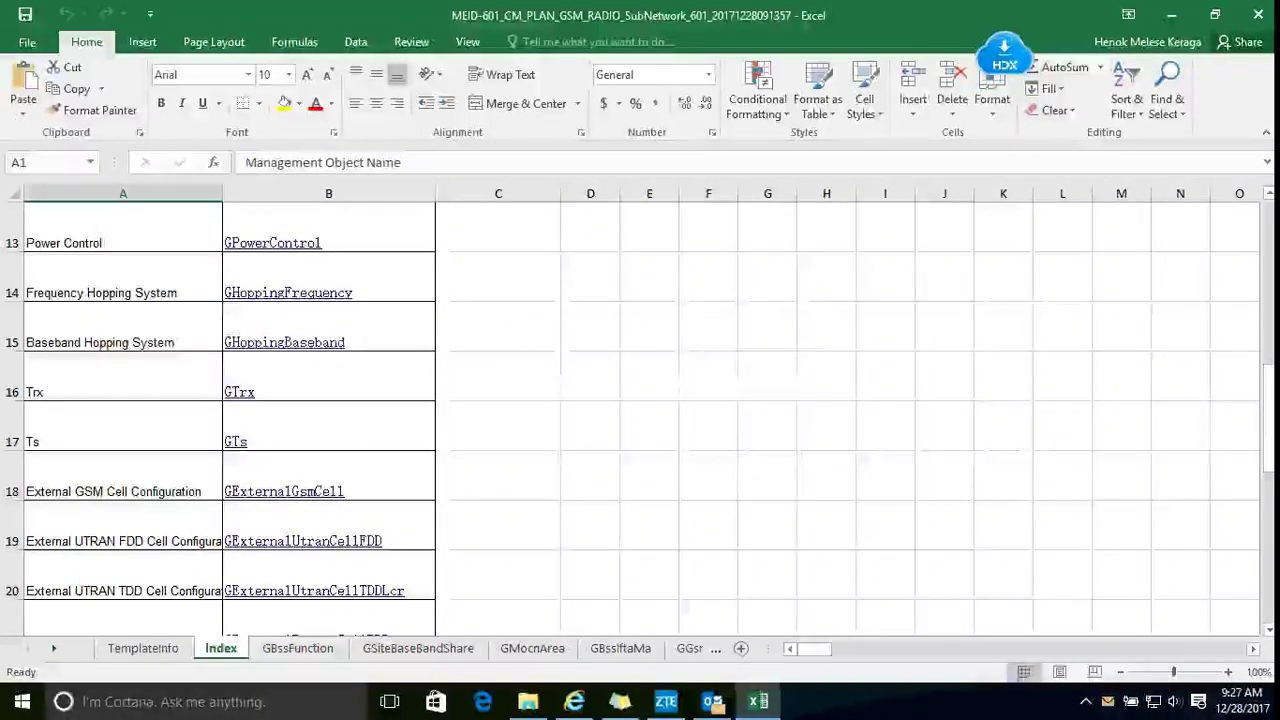
Follow the index link to the GHoppingFrequency sheet and widen the MaArfcnList column to fit its frequency lists
click(300, 293)
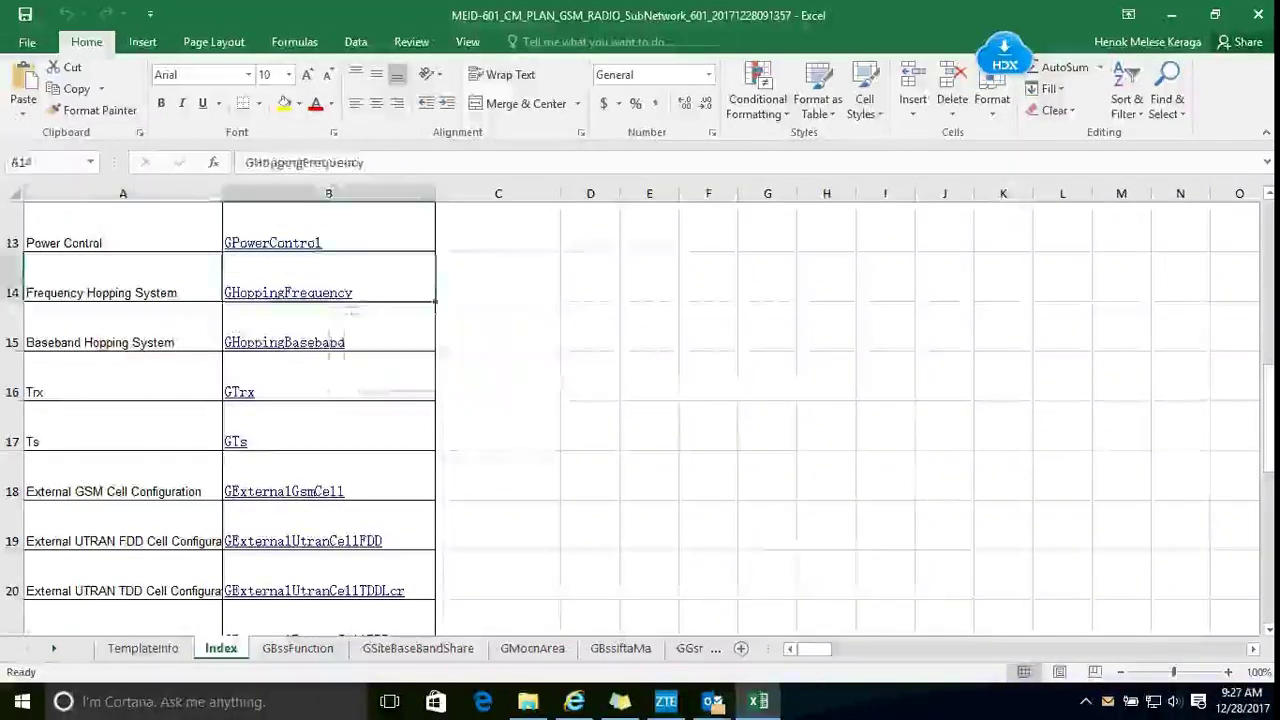
scroll(630, 420, down, 2)
scroll(630, 420, up, 2)
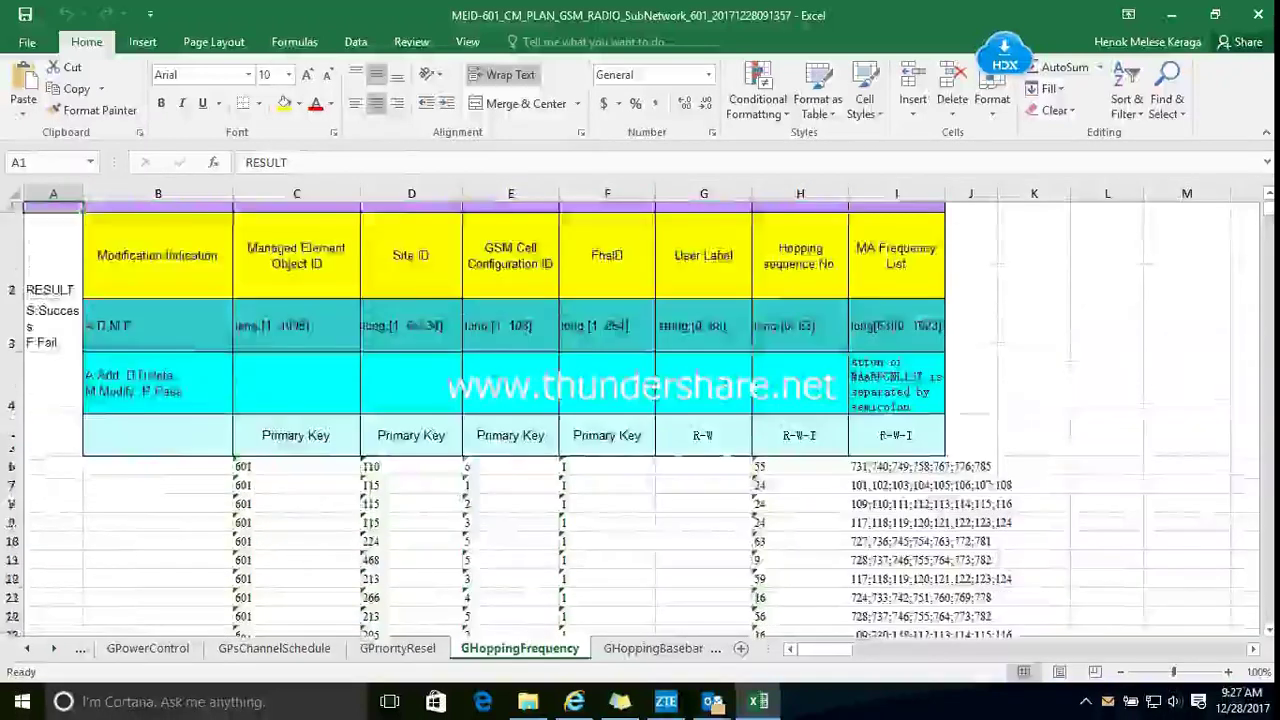
click(896, 497)
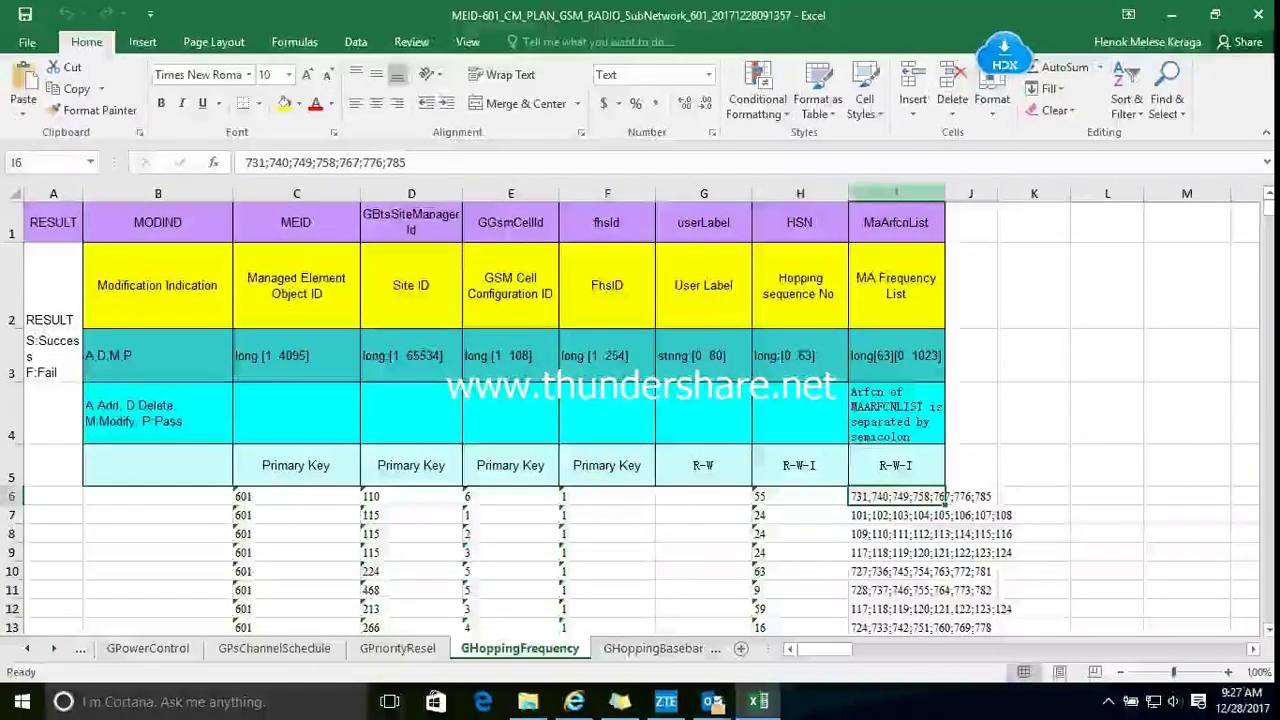
drag(945, 193, 1024, 193)
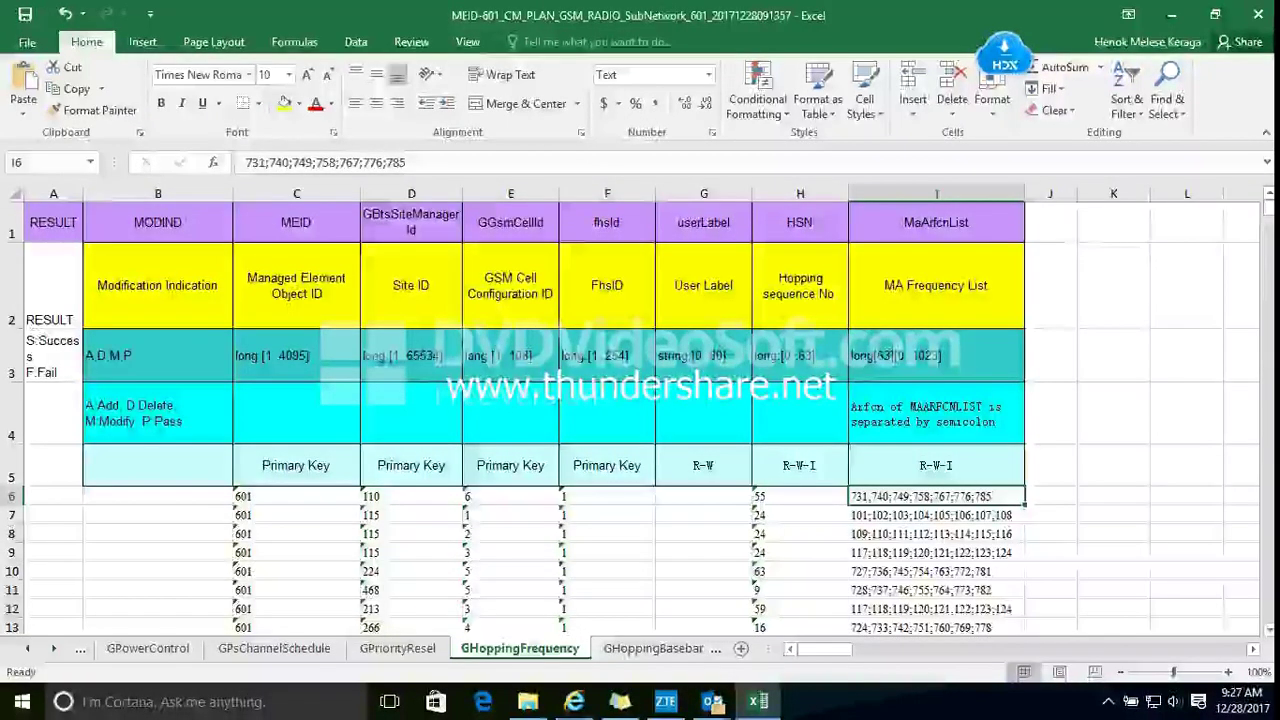
Review the hopping frequency rows and select the Hopping sequence No. header cell
scroll(640, 415, down, 3)
scroll(640, 415, up, 3)
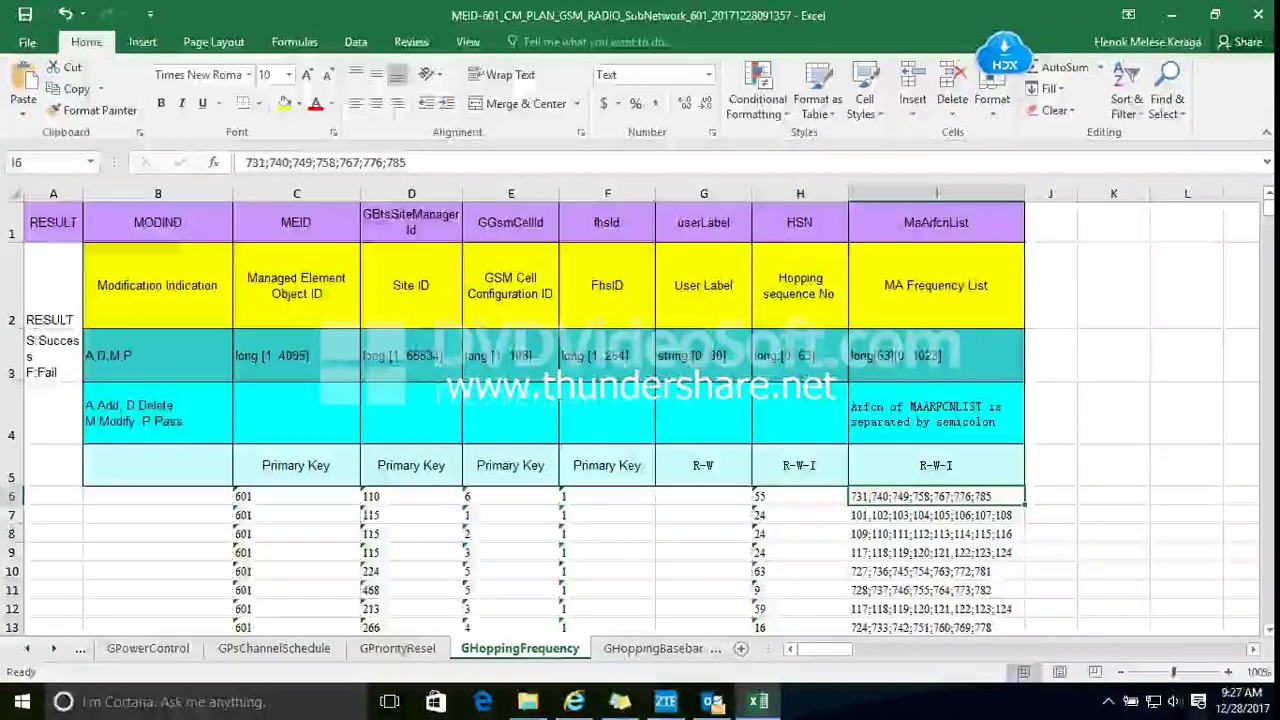
click(800, 286)
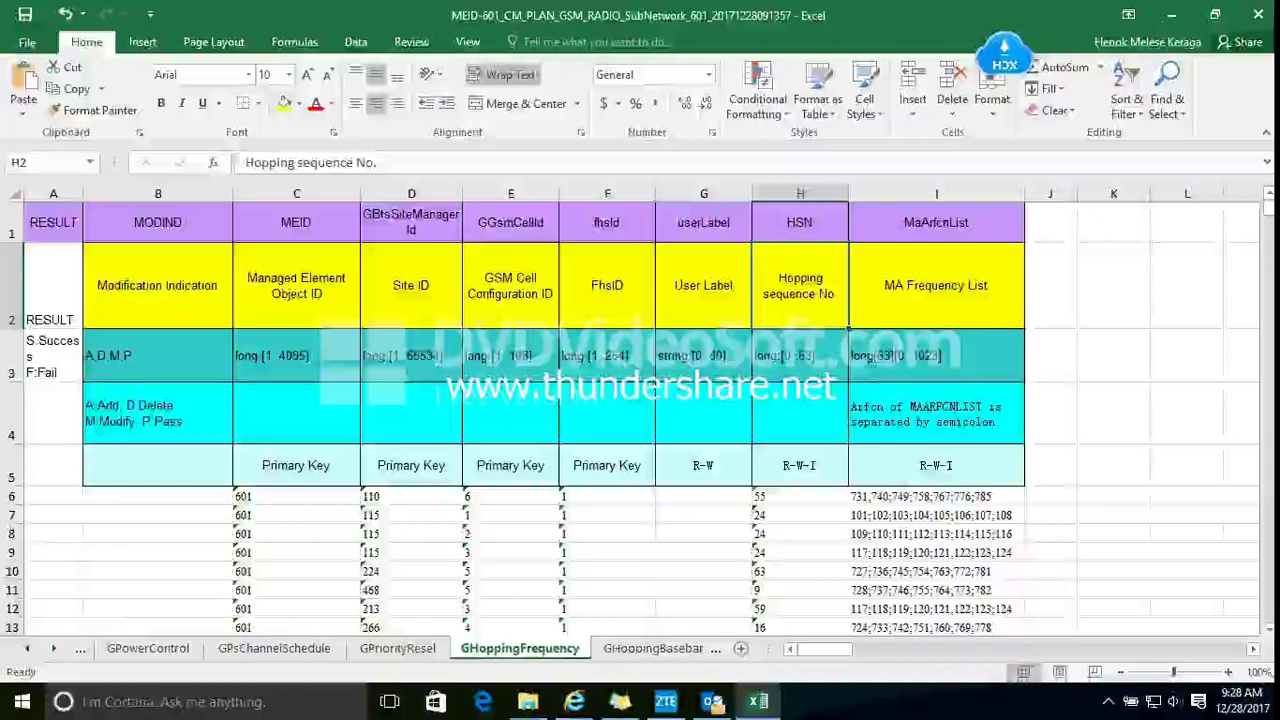
Return to the Index sheet and follow the Trx link to the GTrx sheet
click(27, 649)
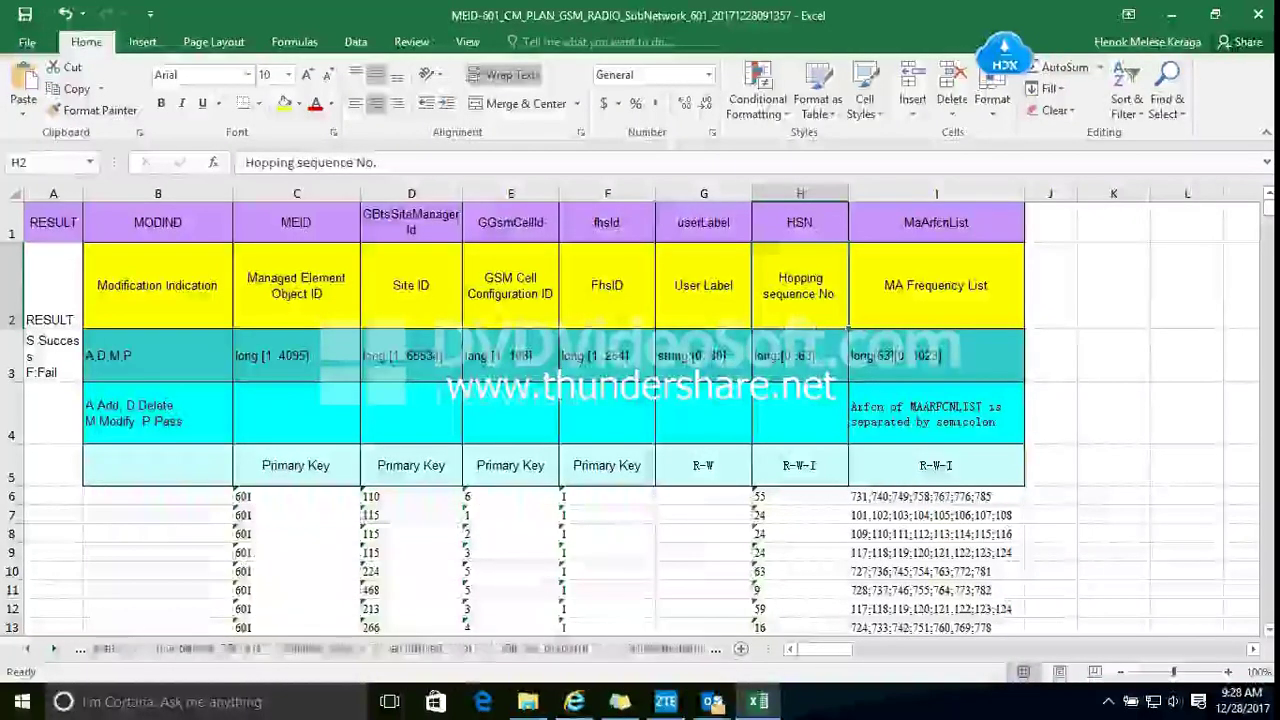
click(221, 649)
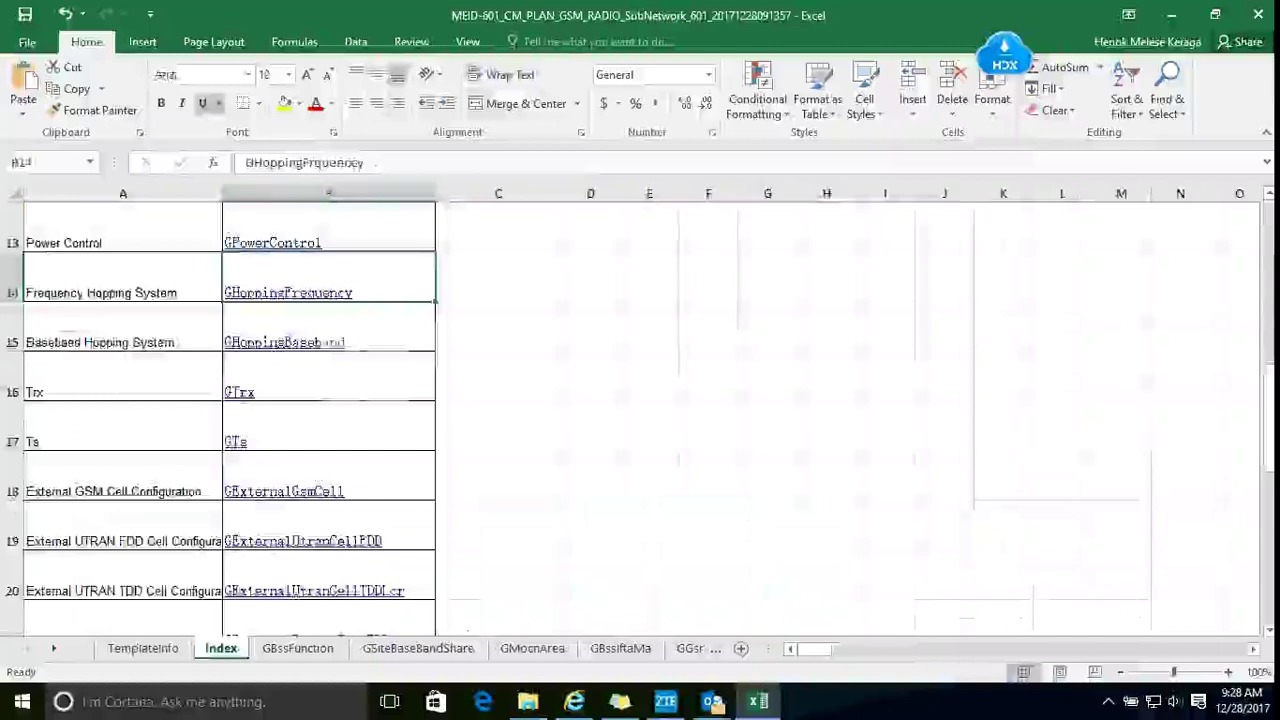
click(239, 393)
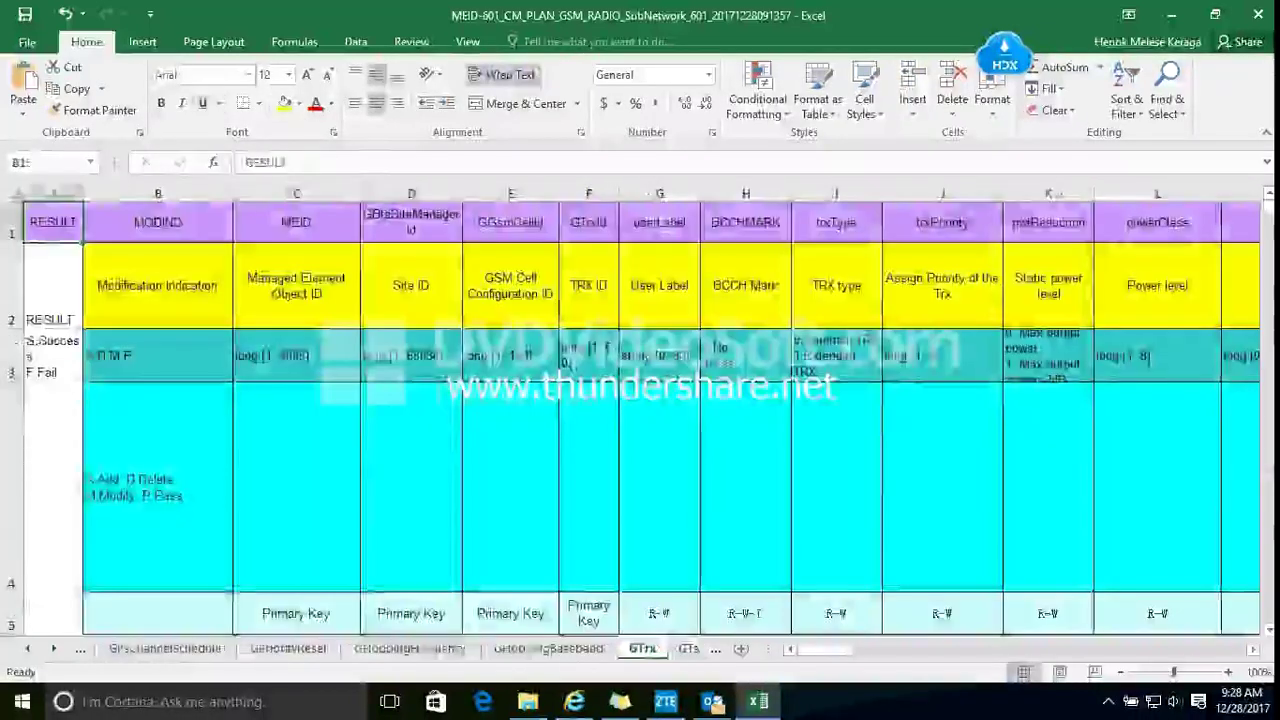
scroll(640, 418, down, 1)
scroll(640, 418, up, 1)
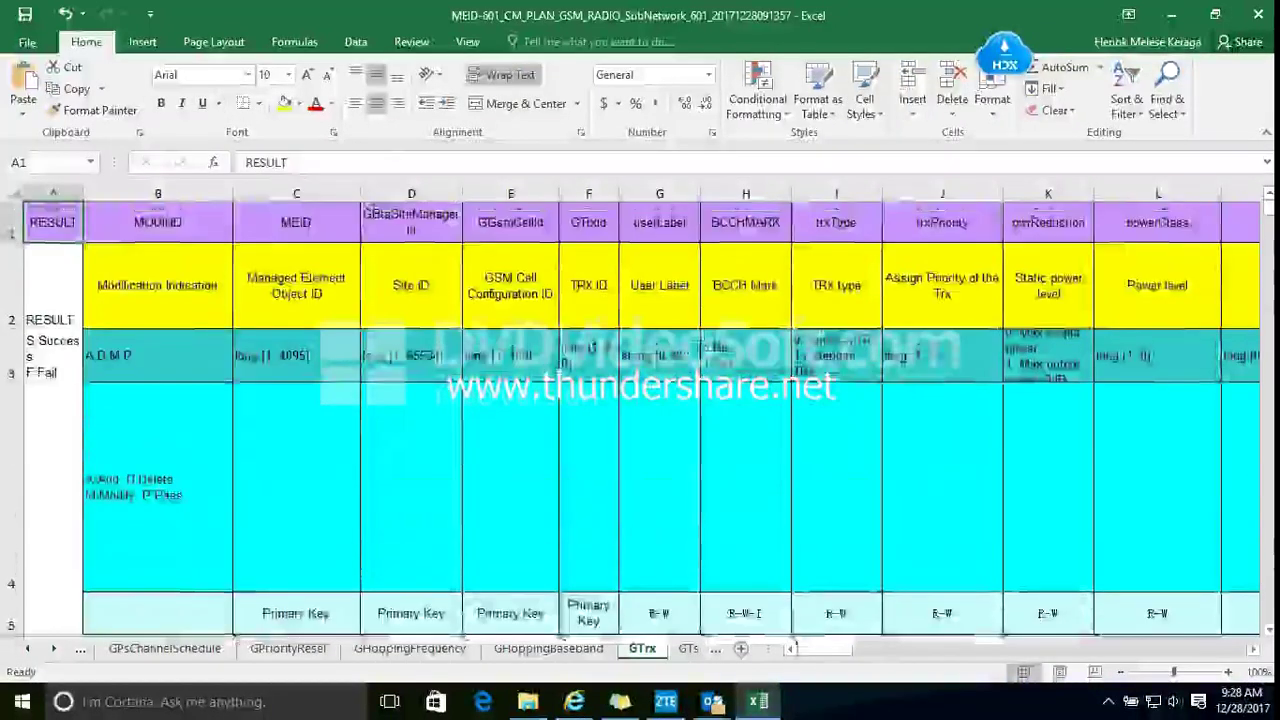
Step through the GTrx parameter headers from GSM Cell Configuration ID across to GSubCell DN
click(511, 286)
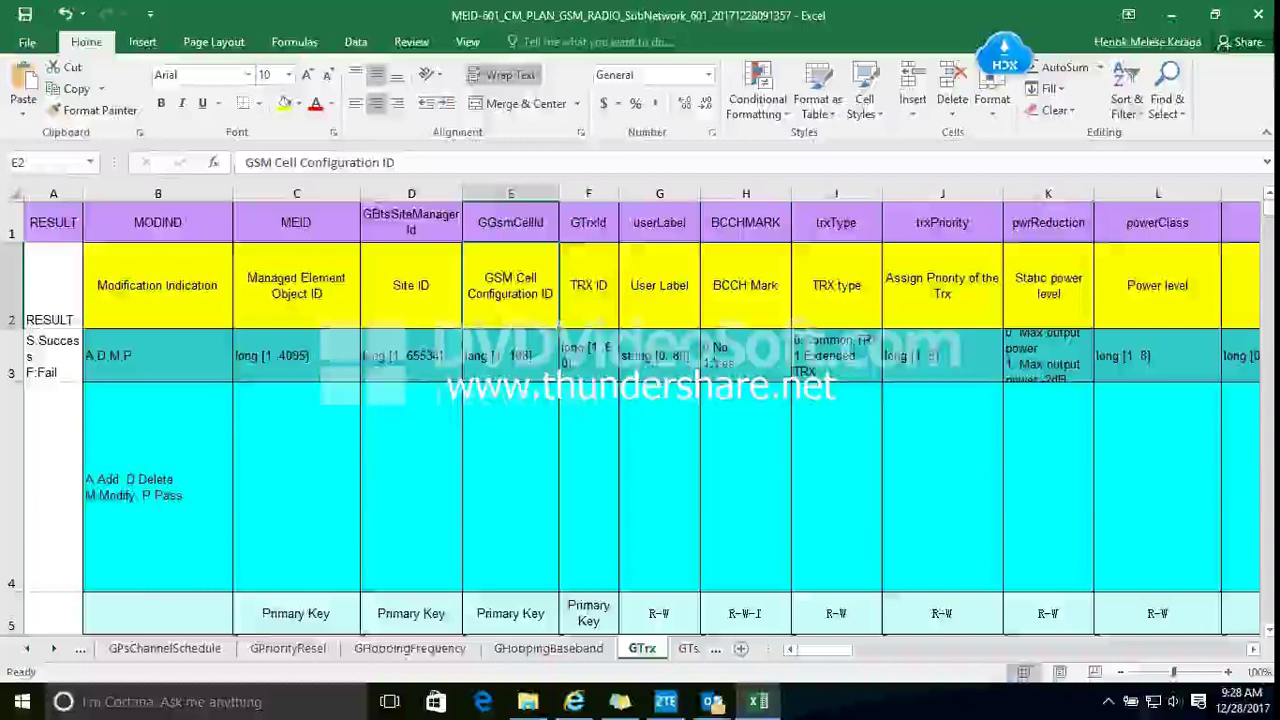
key(Right)
key(Right)
key(Right)
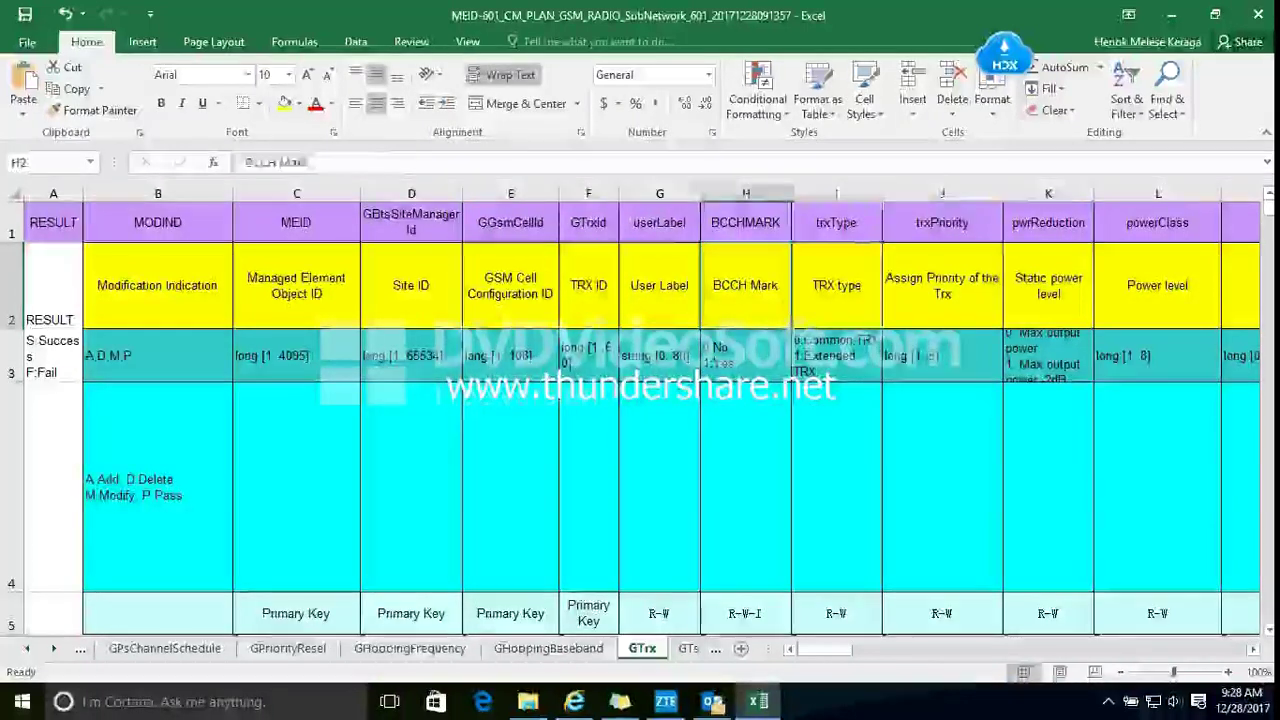
key(Right)
key(Right)
key(Right)
key(Right)
key(Right)
key(Right)
key(Right)
key(Right)
key(Right)
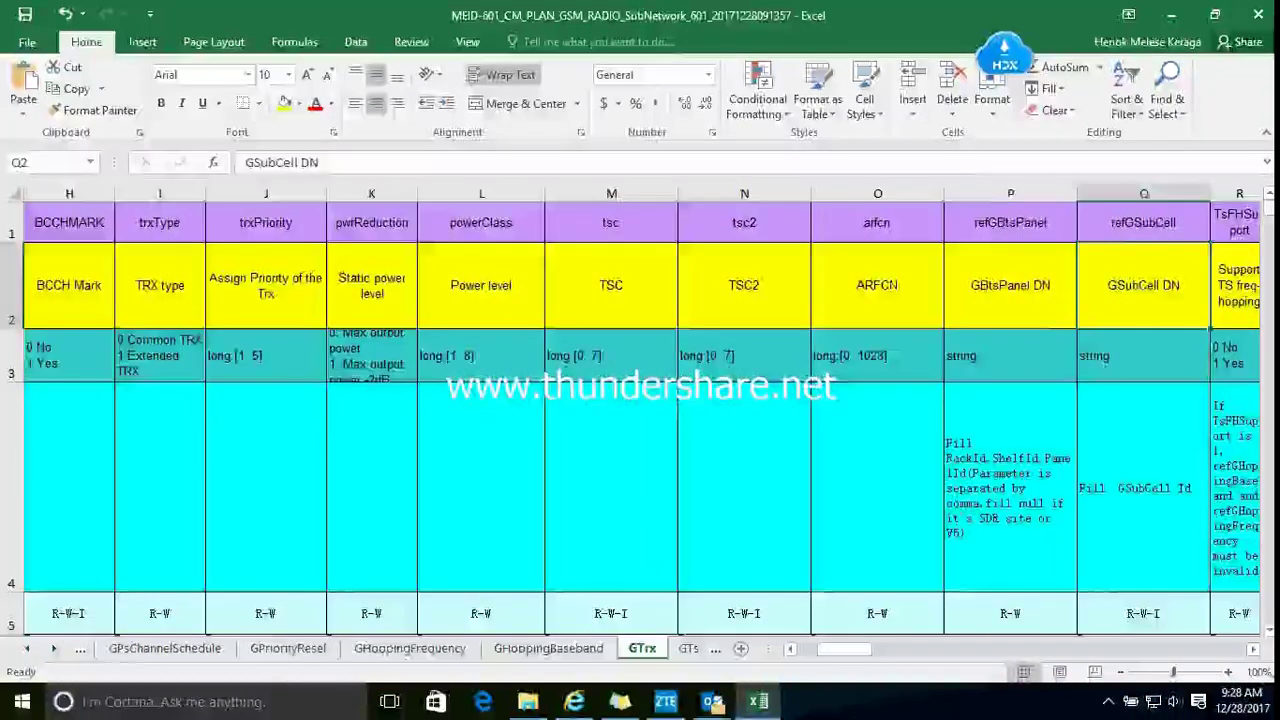
Select the ARFCN header and examine the frequency values and blank cells in that column's TRX rows
key(Left)
key(F2)
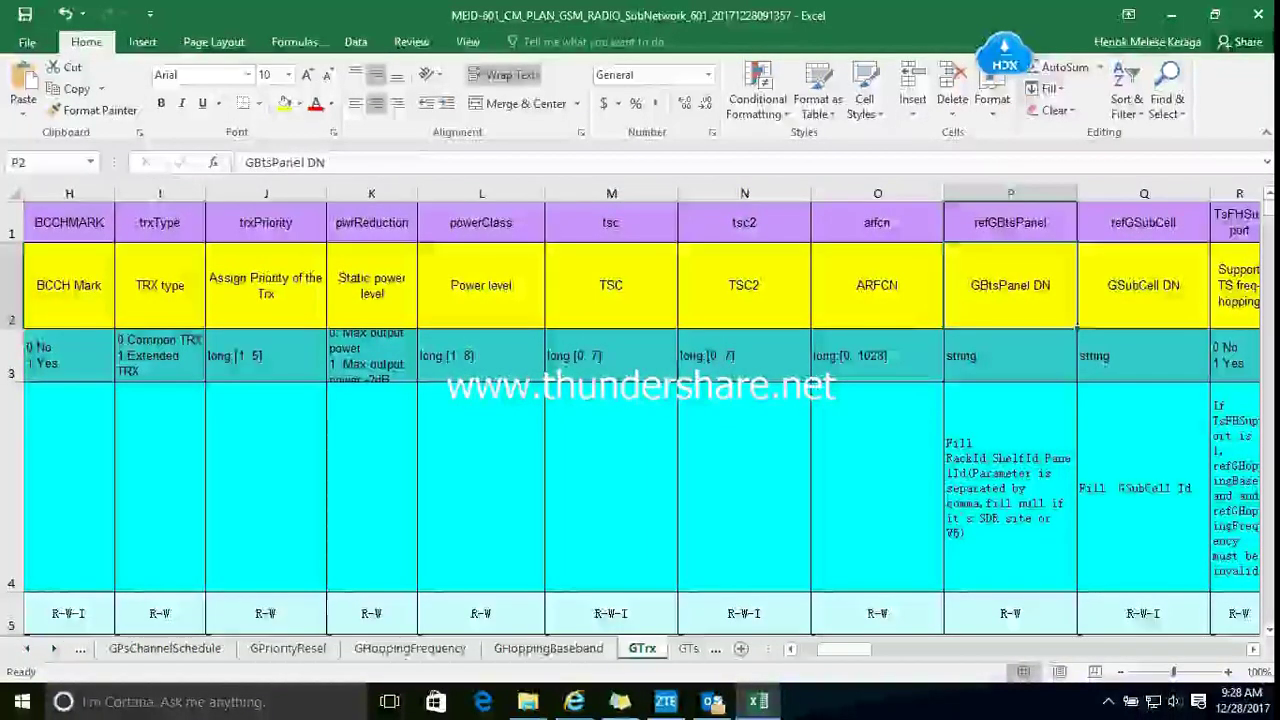
key(Left)
scroll(640, 420, down, 2)
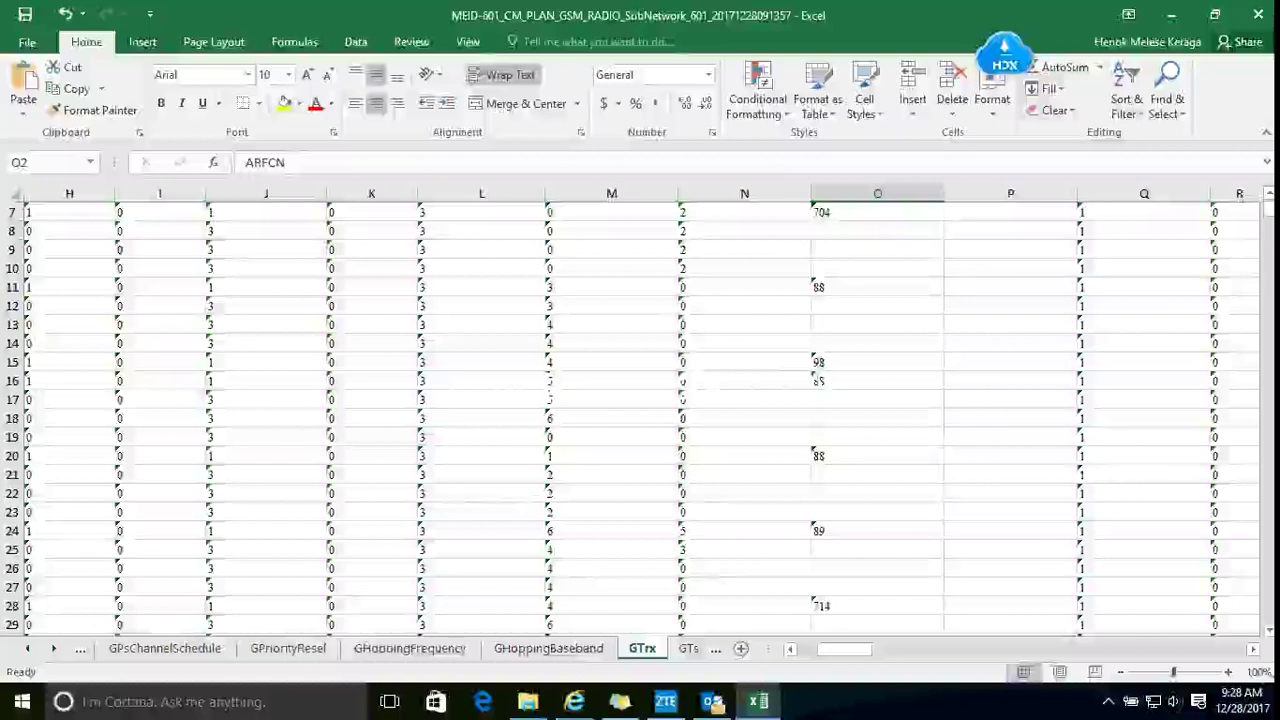
scroll(640, 420, up, 2)
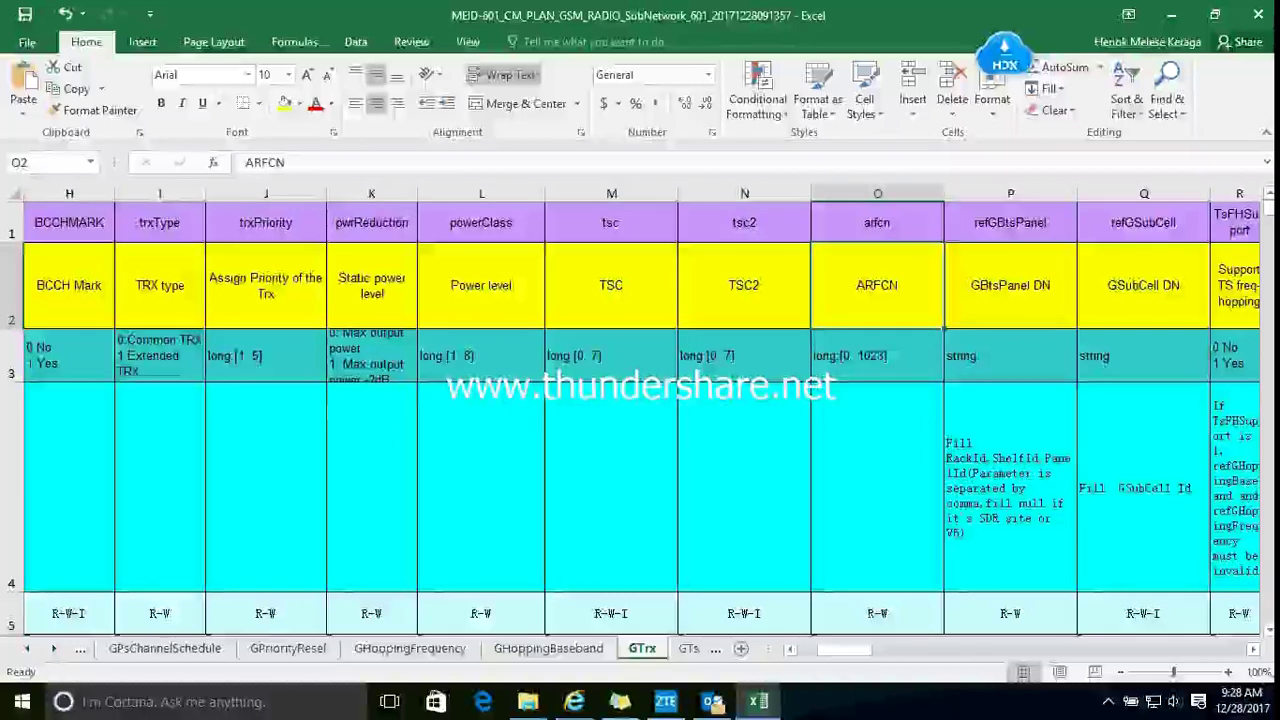
scroll(640, 420, down, 1)
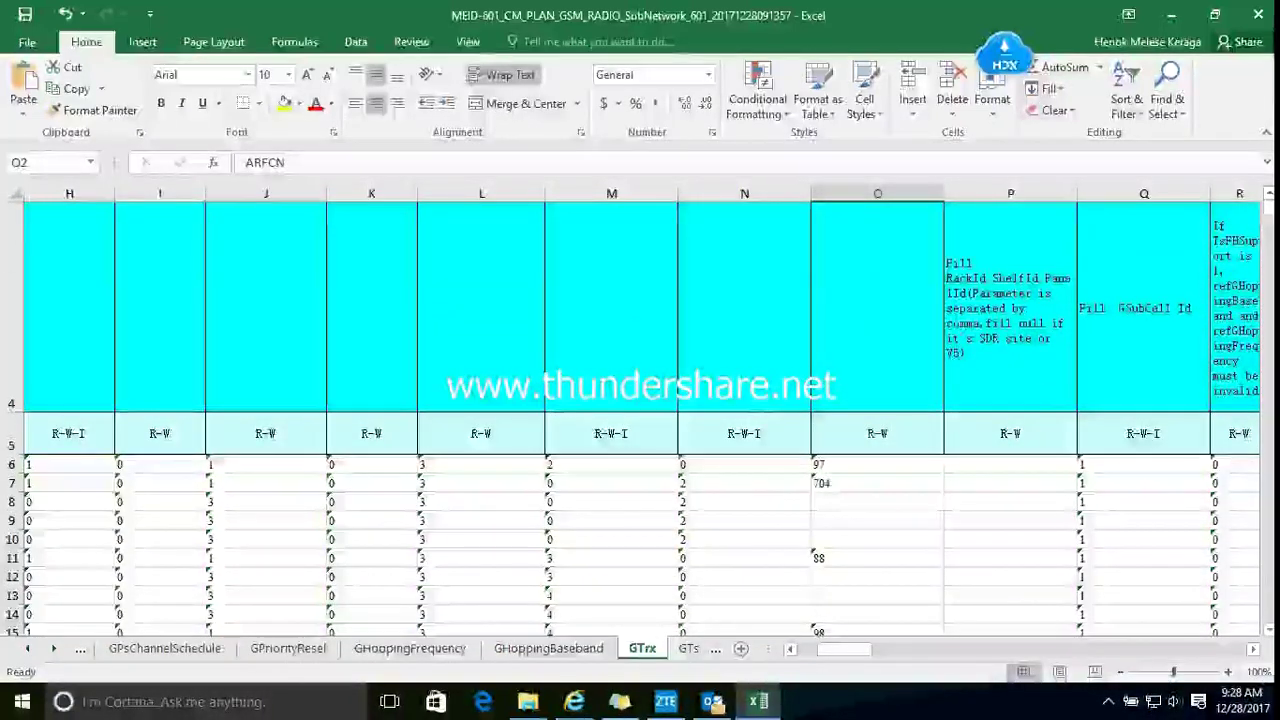
scroll(640, 420, up, 1)
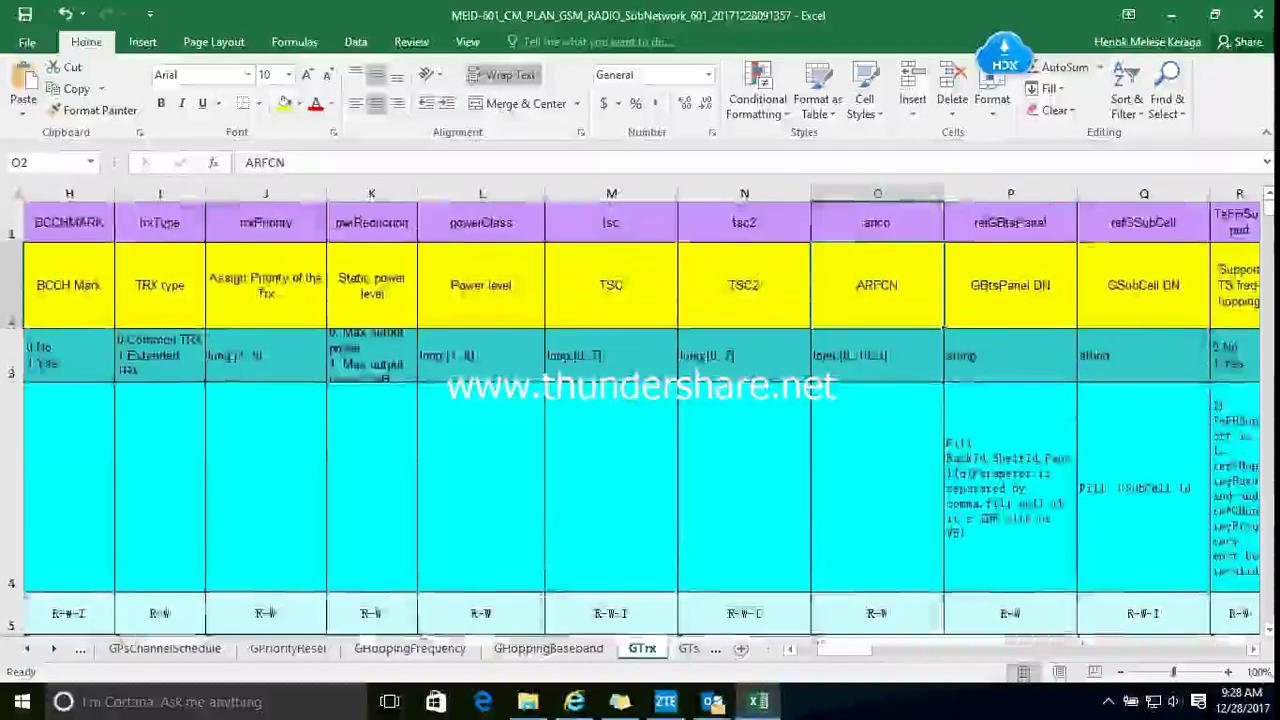
scroll(640, 420, down, 2)
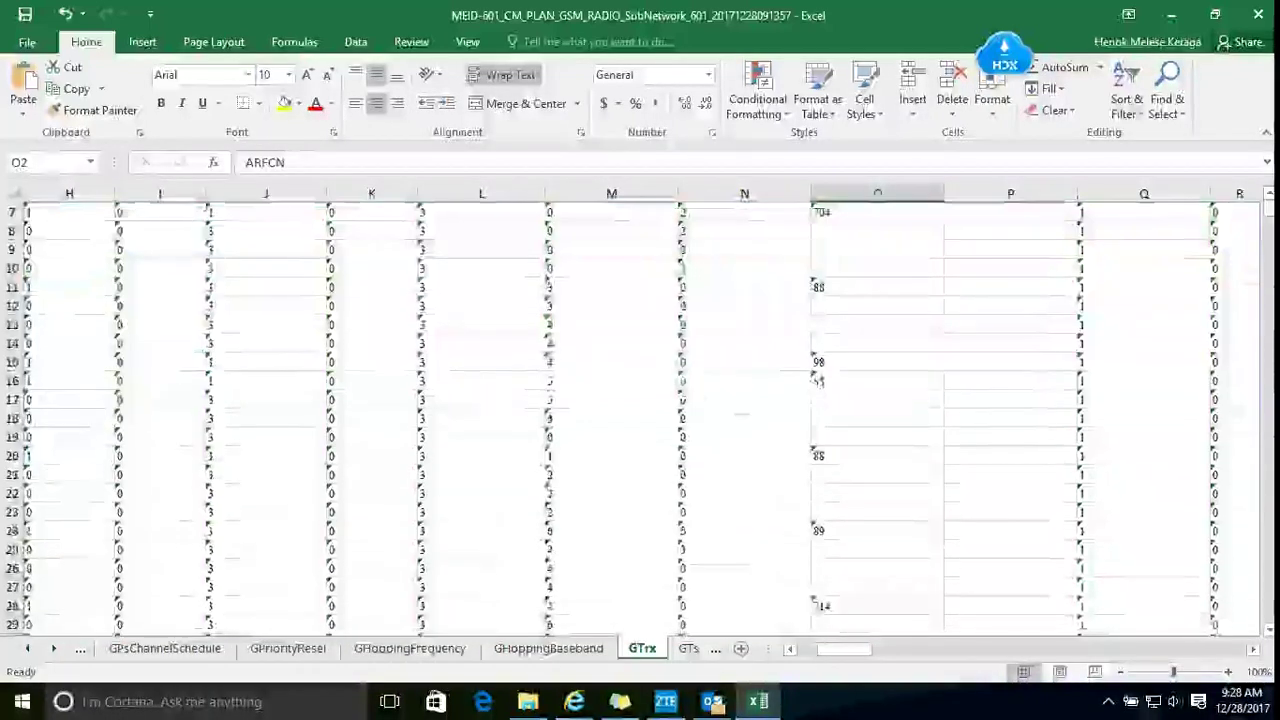
click(877, 381)
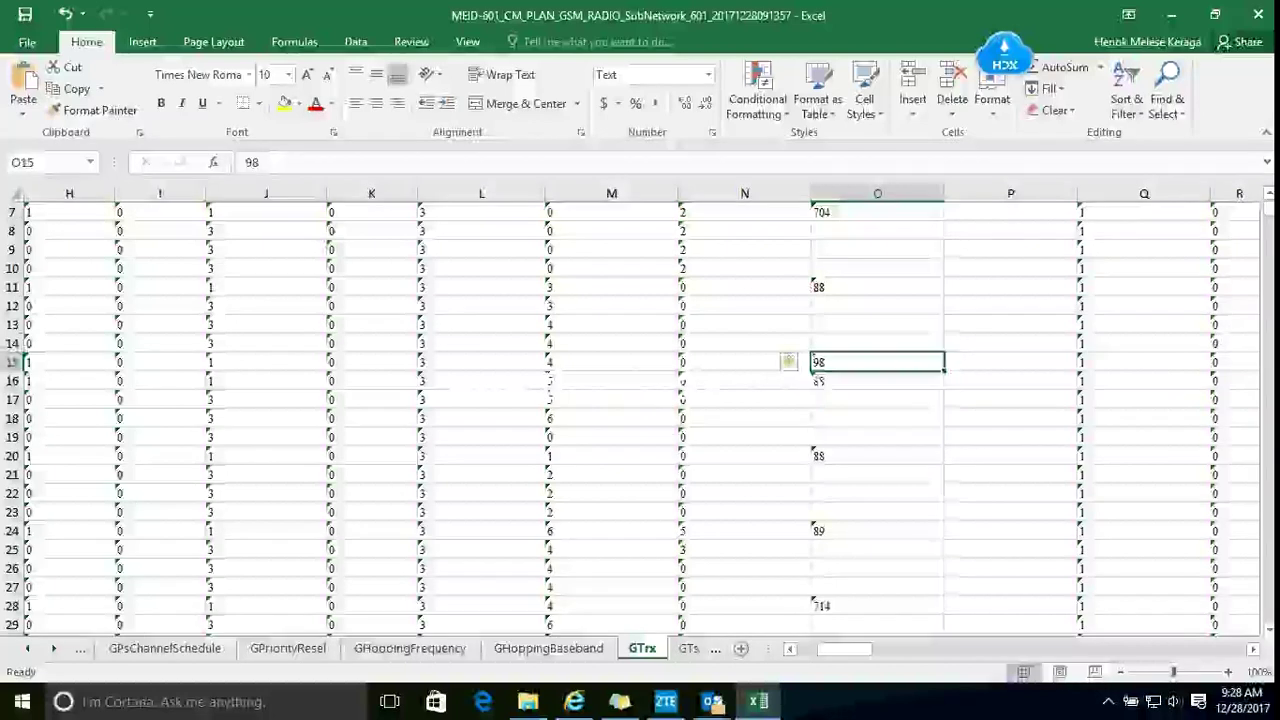
drag(877, 400, 877, 438)
scroll(877, 438, up, 2)
Step through the headers from GBtsPanel DN to MAIO and review the hopping reference and MAIO values below
click(1075, 324)
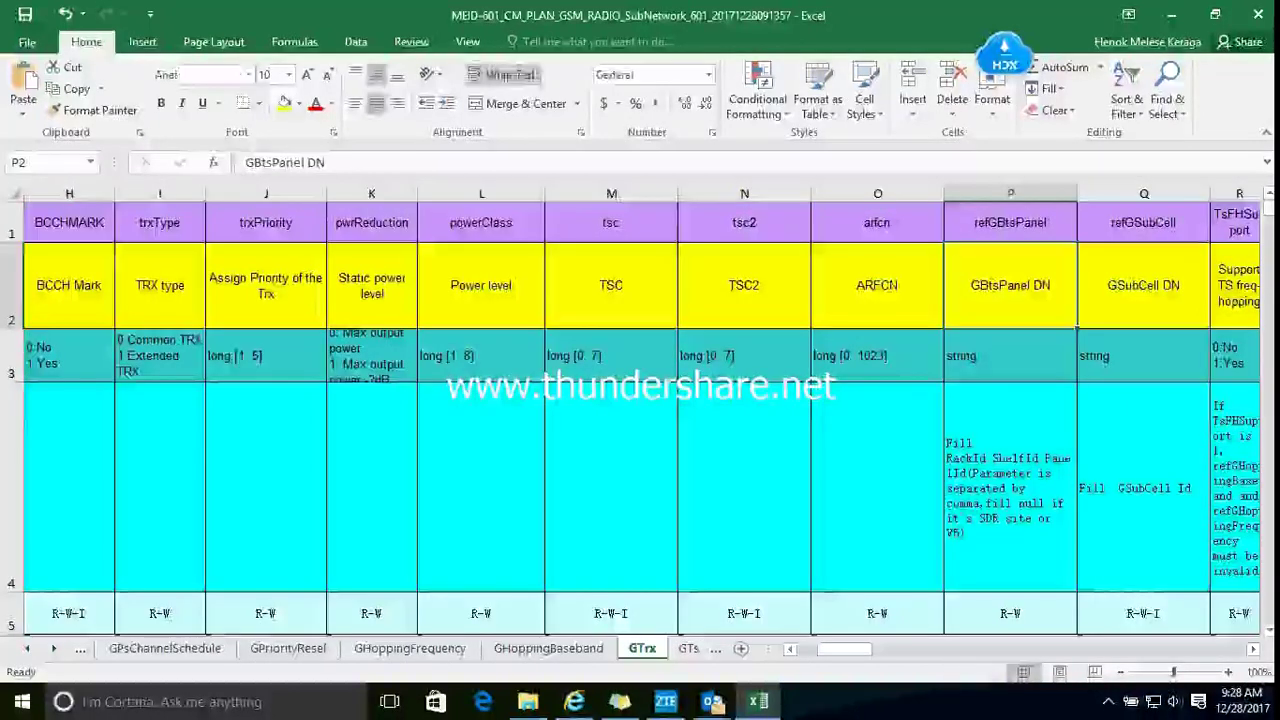
key(Right)
key(Right)
key(Right)
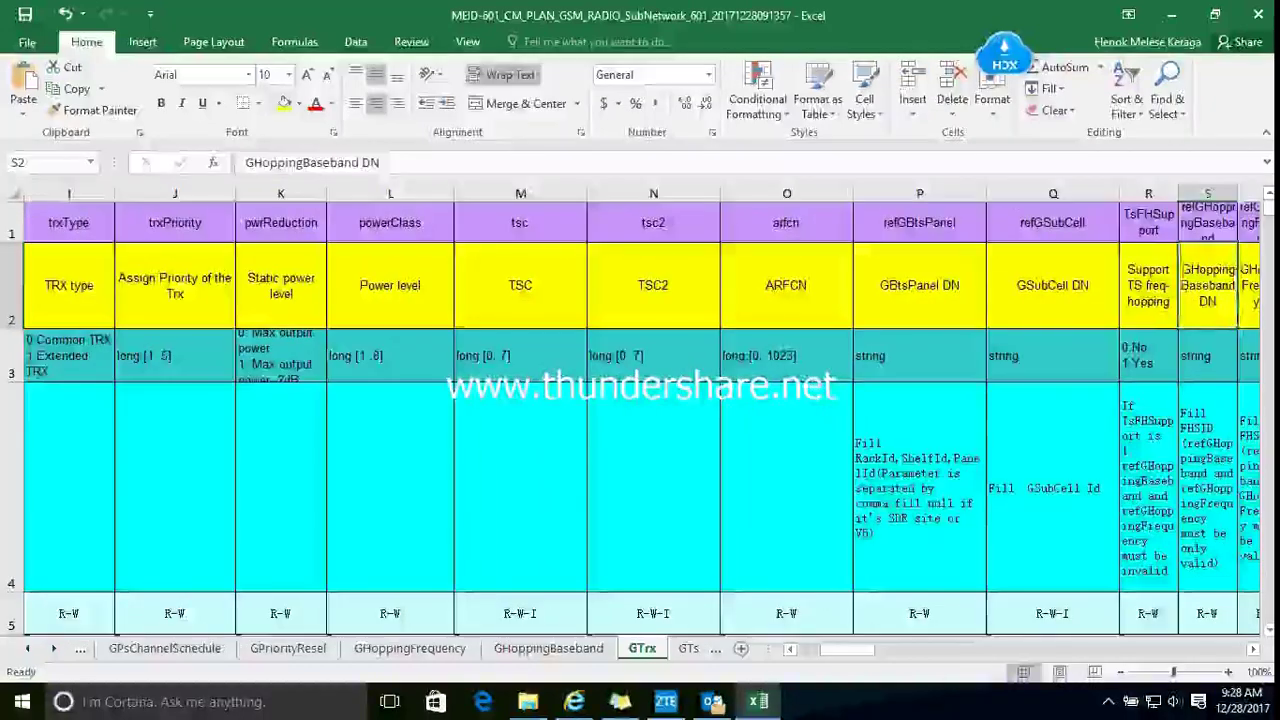
key(Right)
key(Right)
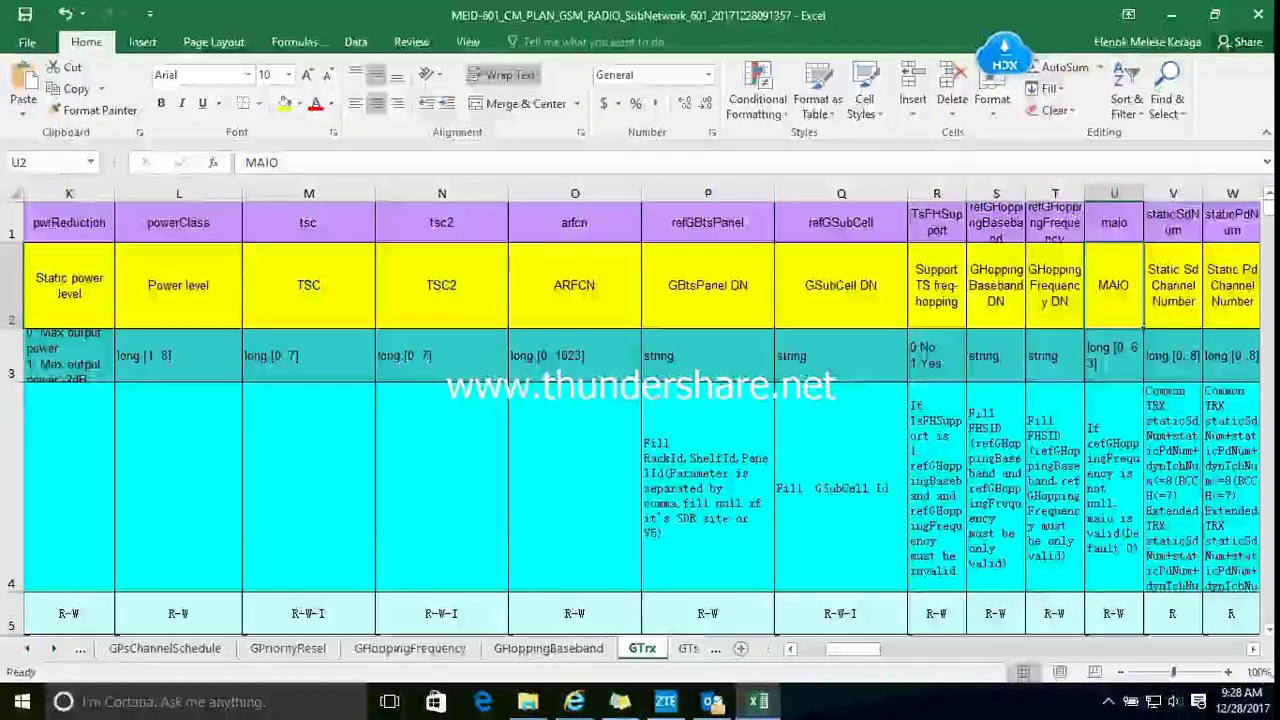
scroll(640, 420, down, 1)
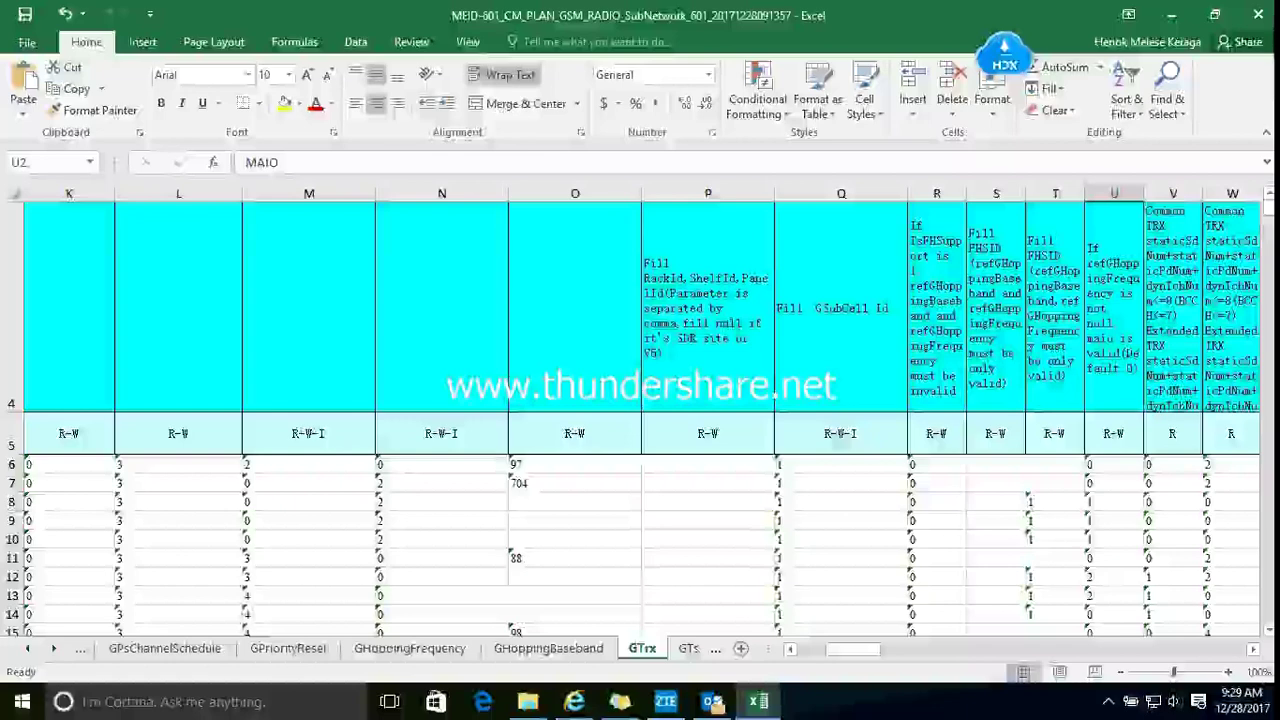
scroll(640, 420, up, 1)
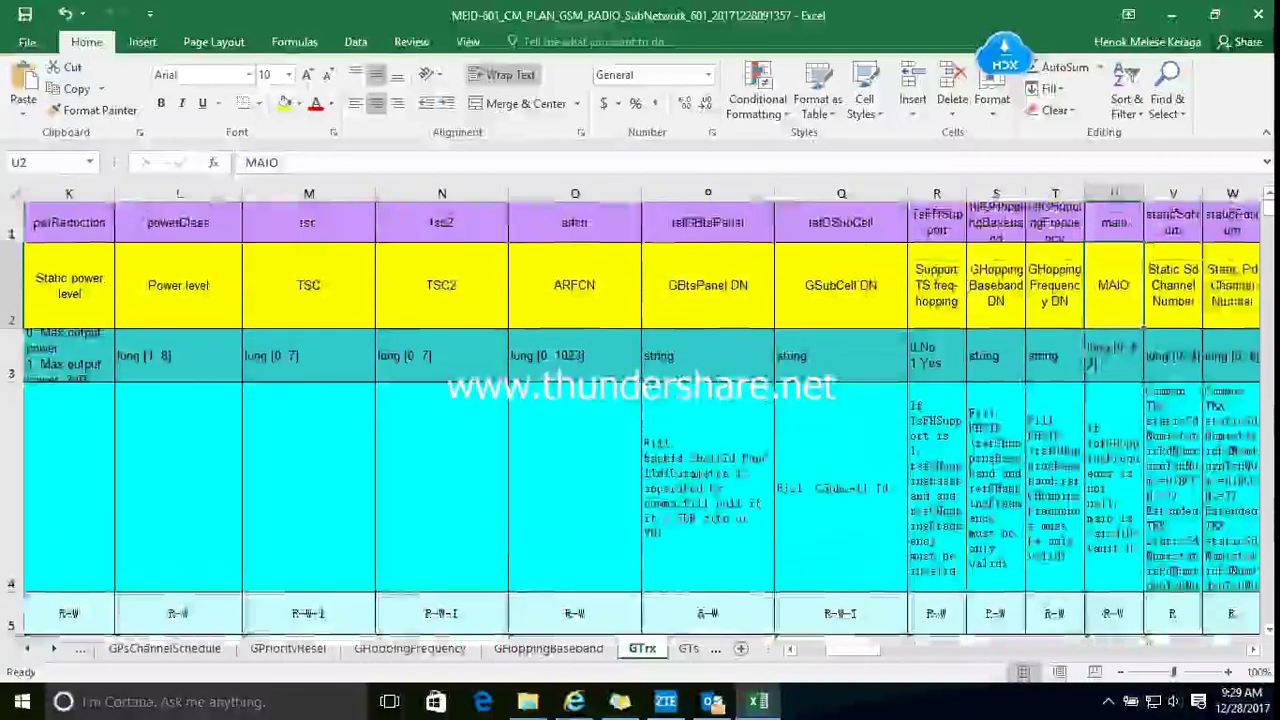
scroll(640, 420, down, 2)
scroll(640, 420, up, 2)
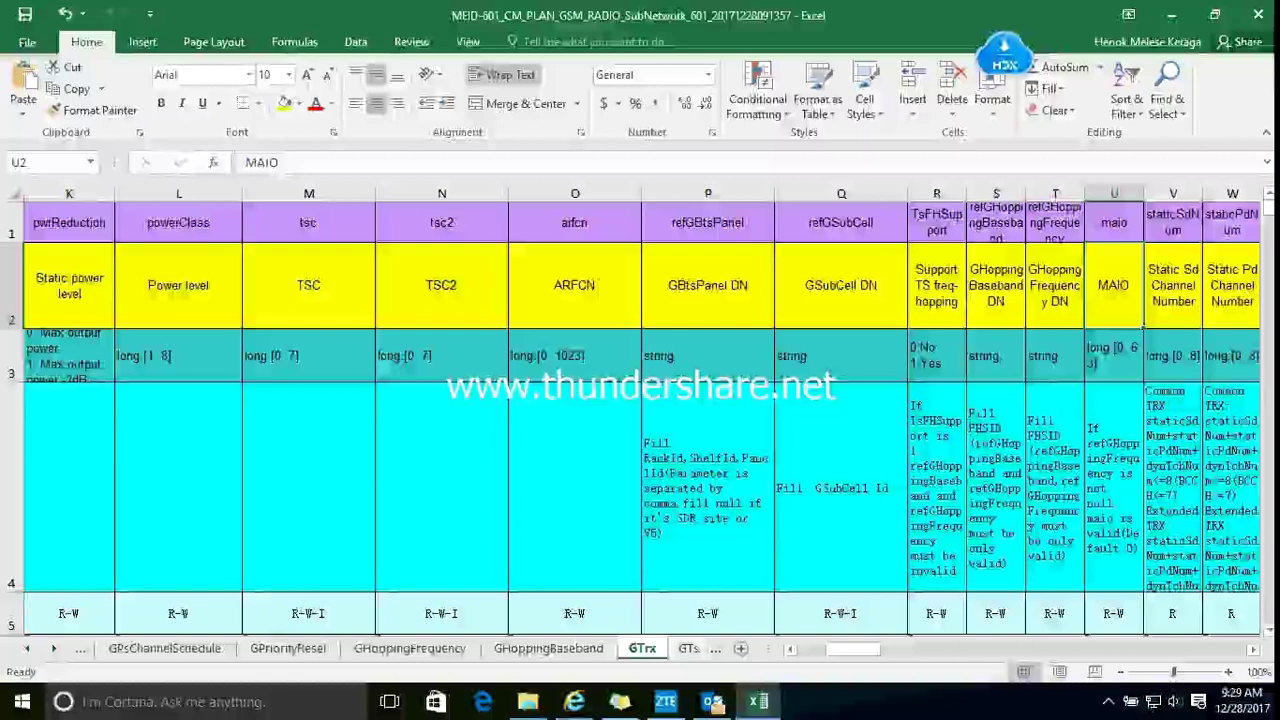
scroll(640, 420, down, 1)
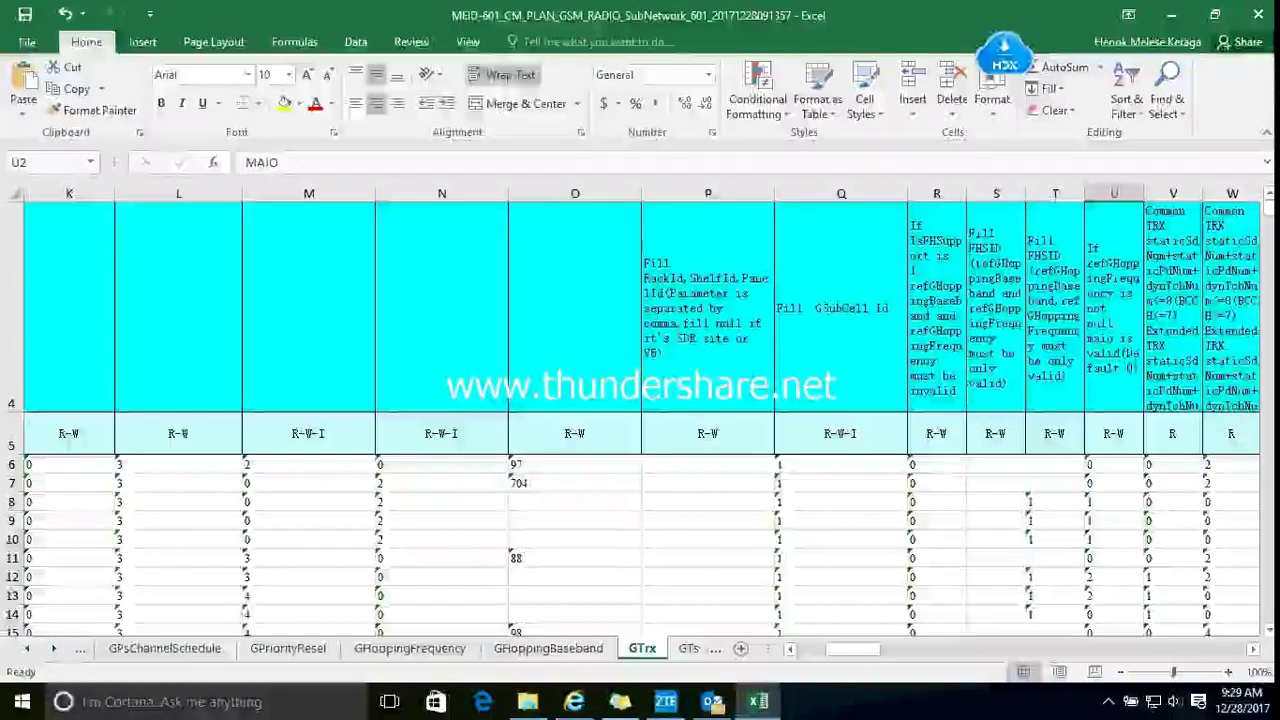
Select cells O8:U10 to examine how the blank ARFCN rows relate to the hopping frequency and MAIO columns
drag(578, 502, 1145, 548)
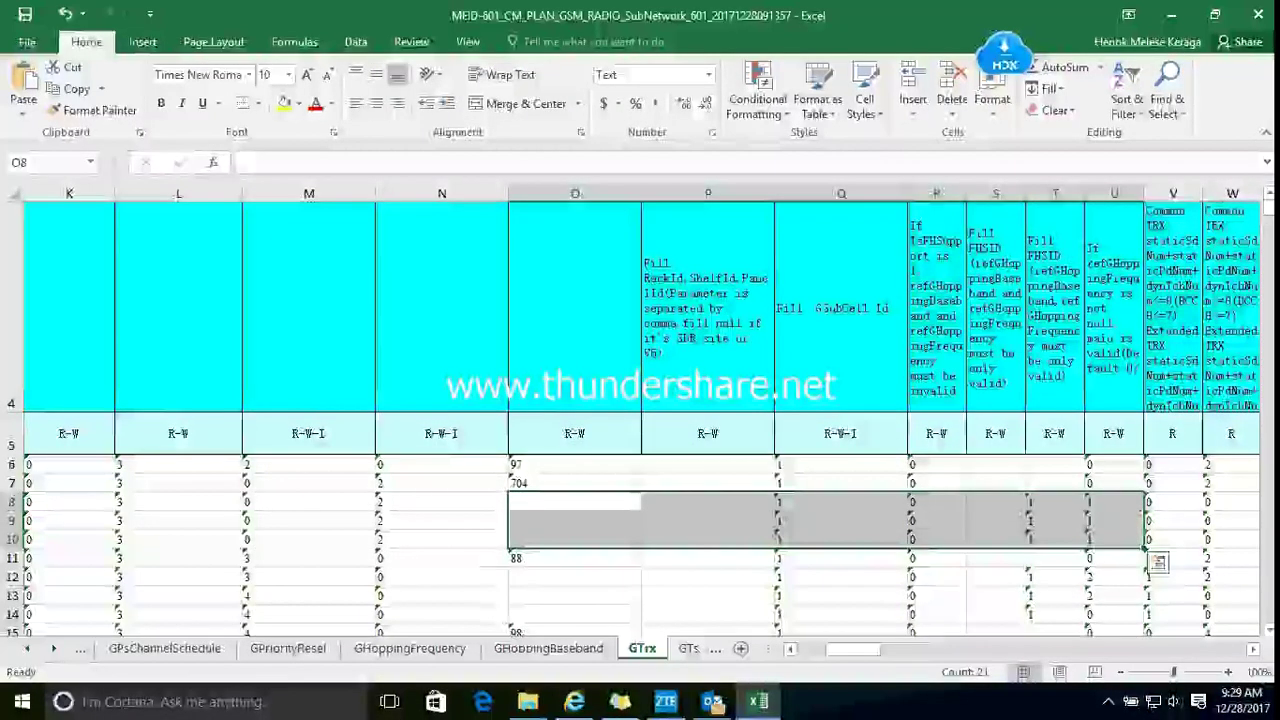
scroll(640, 415, down, 1)
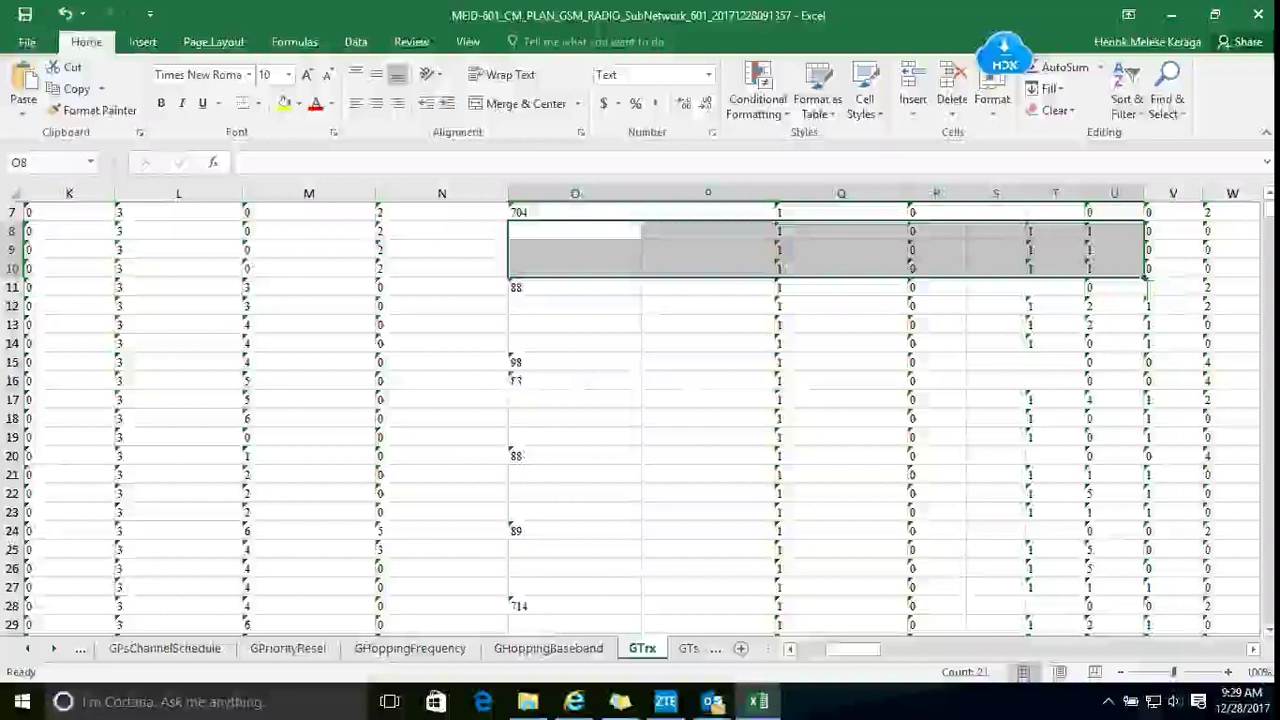
scroll(640, 415, up, 1)
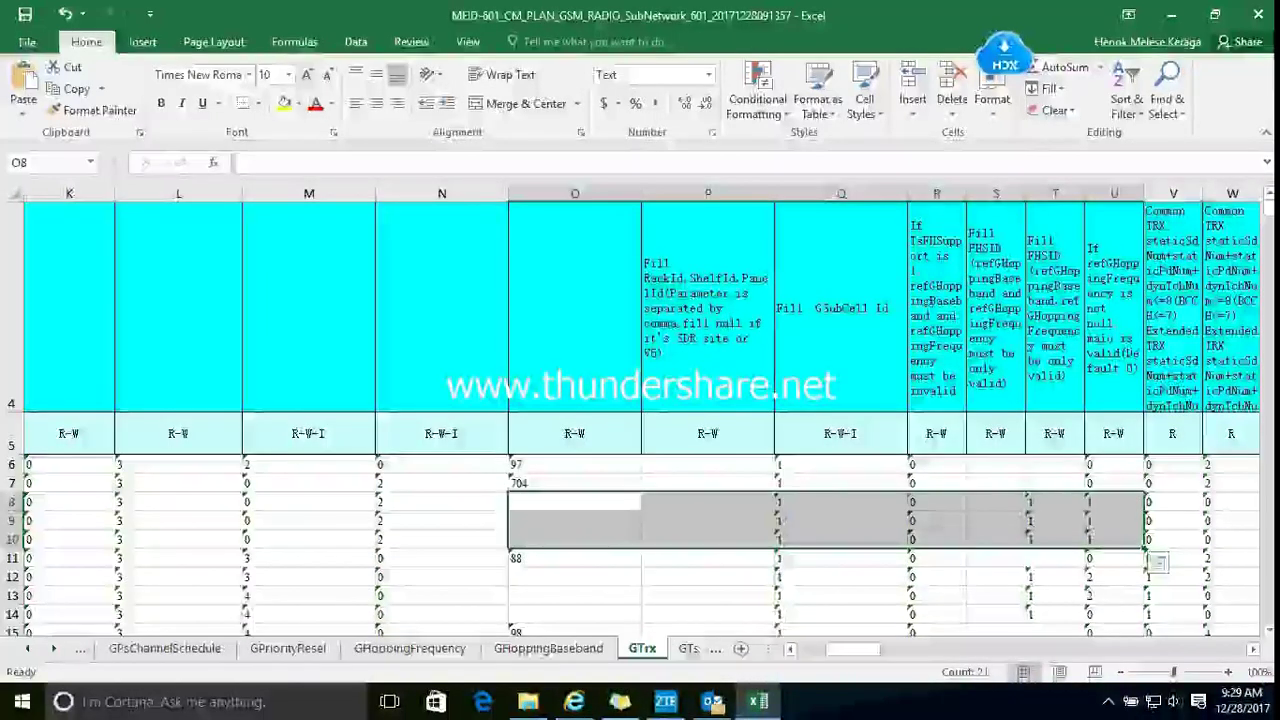
scroll(640, 415, up, 1)
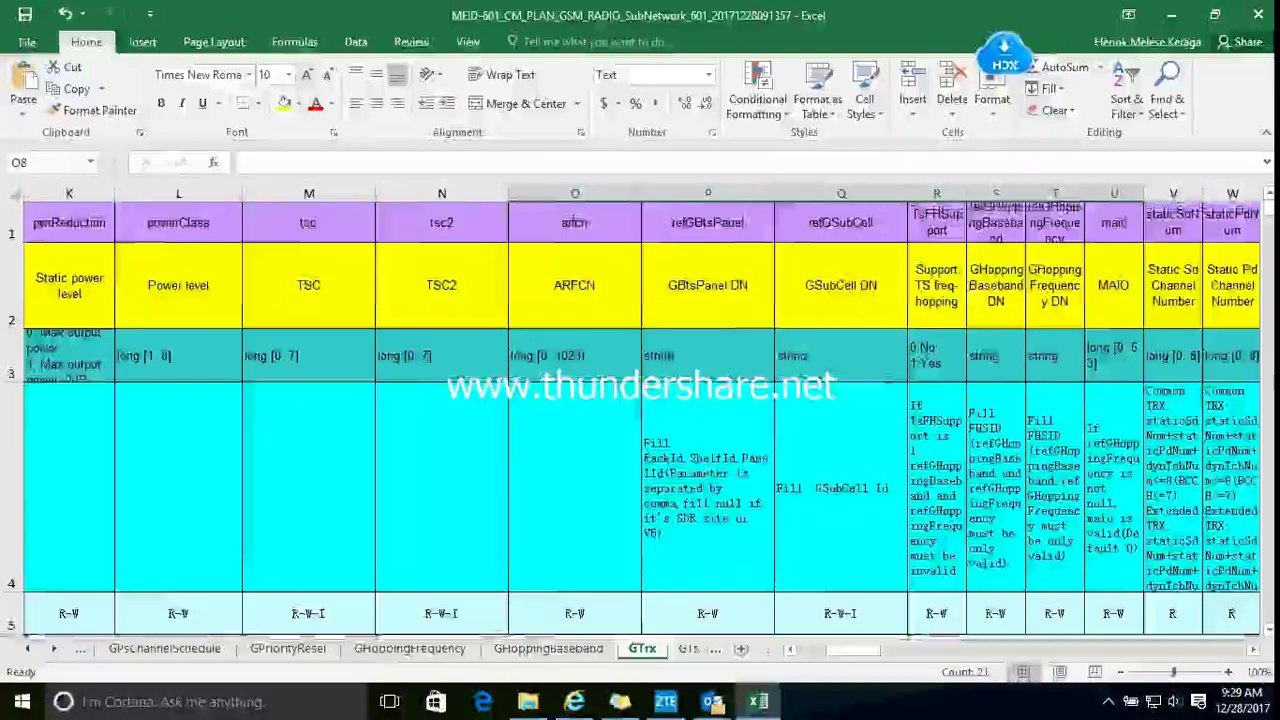
mouse_move(575, 701)
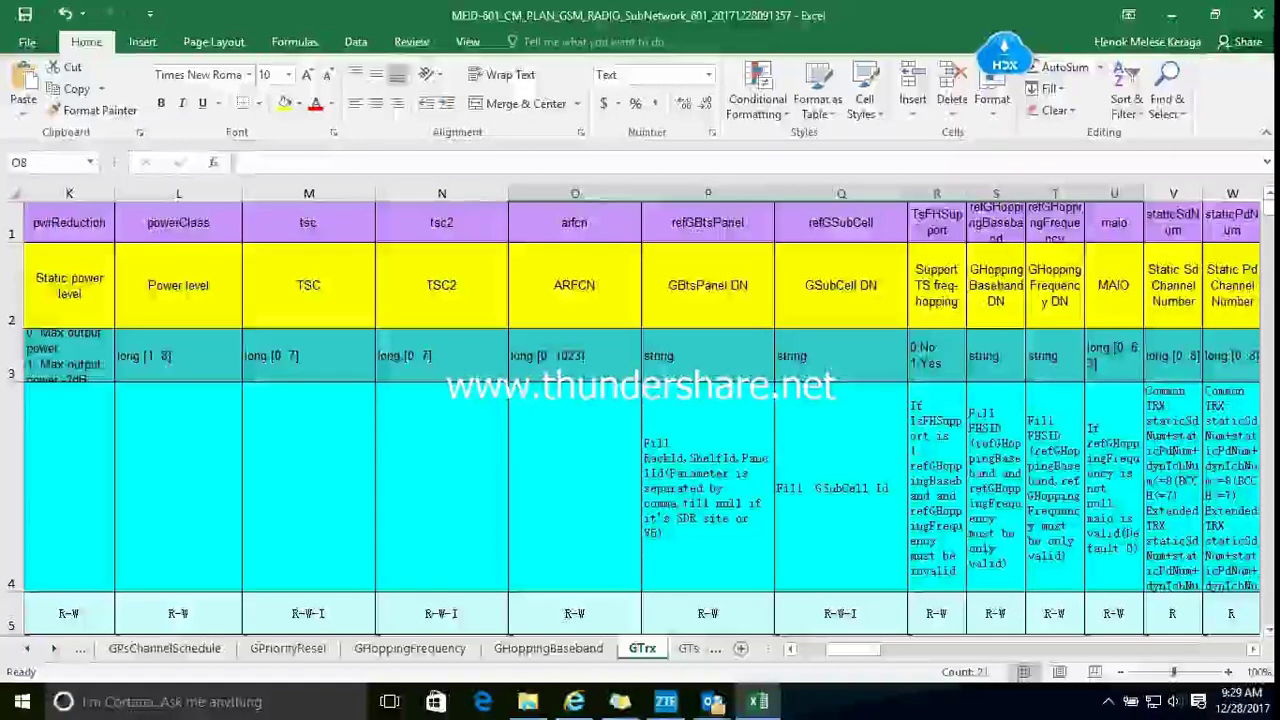
Return to the first GTrx columns and open Modification Indication cell B6 of the first TRX row for editing
click(841, 488)
scroll(841, 488, down, 1)
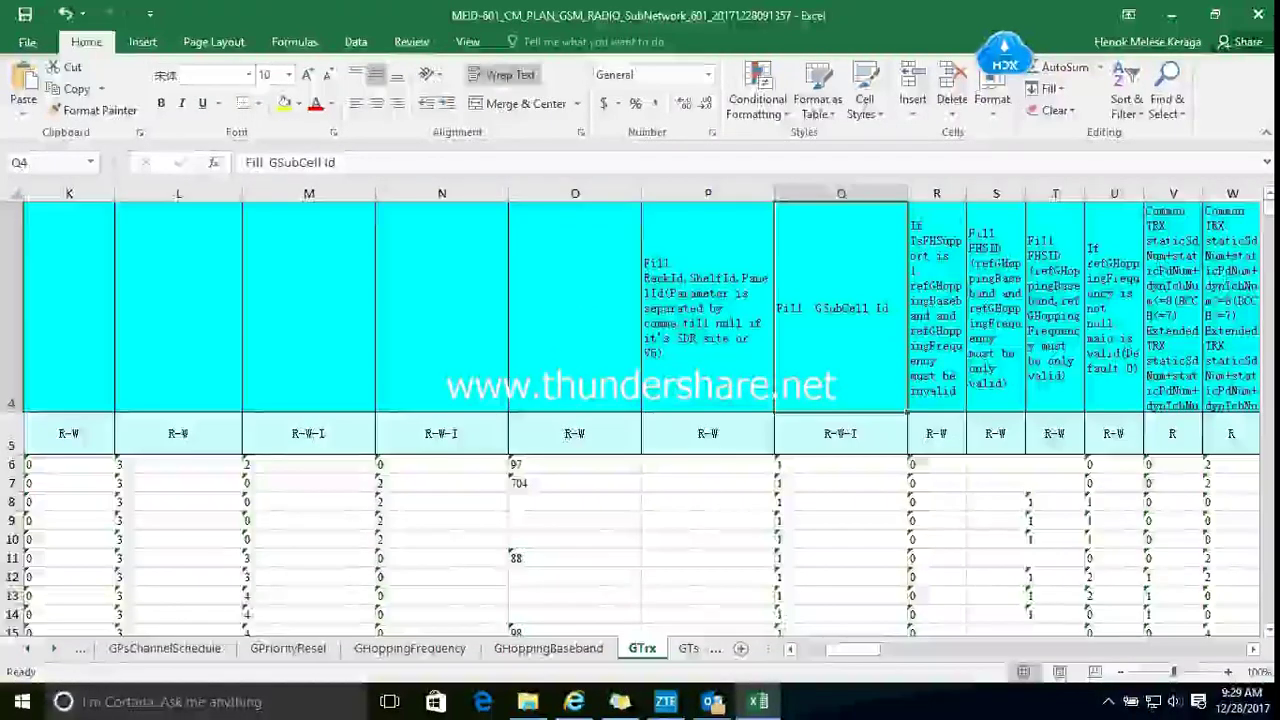
scroll(640, 420, left, 5)
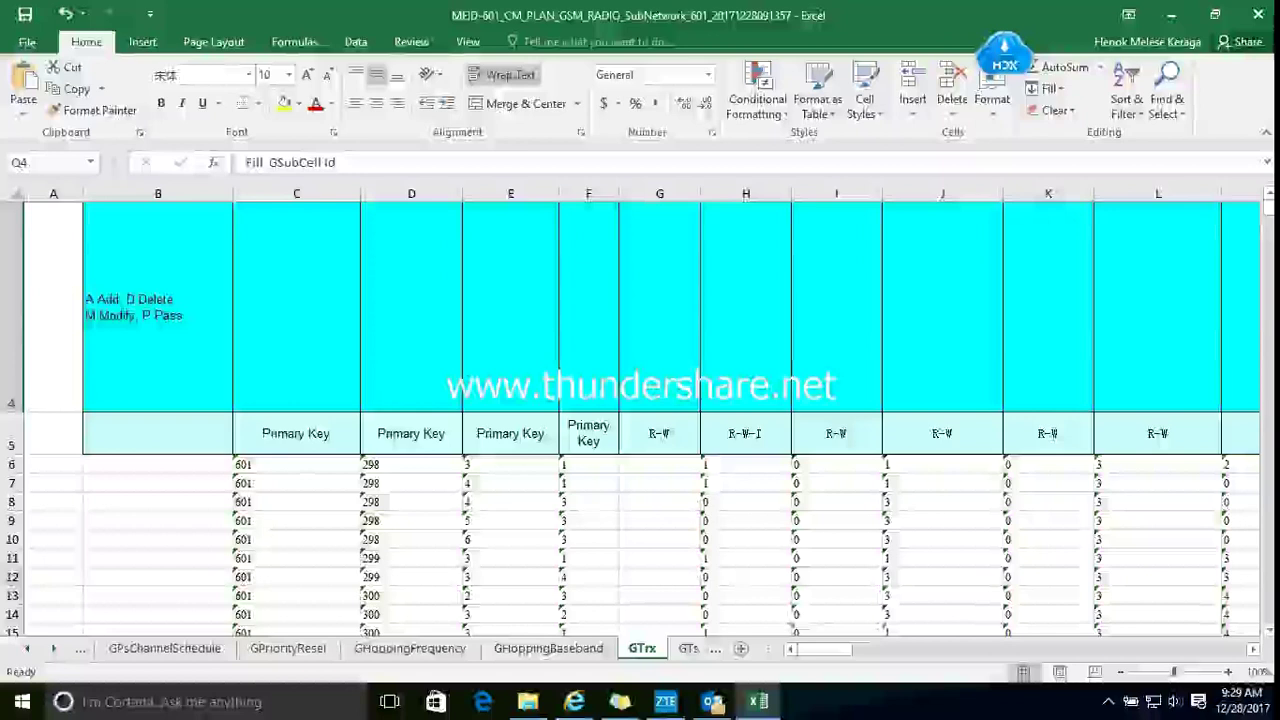
click(157, 465)
double_click(157, 465)
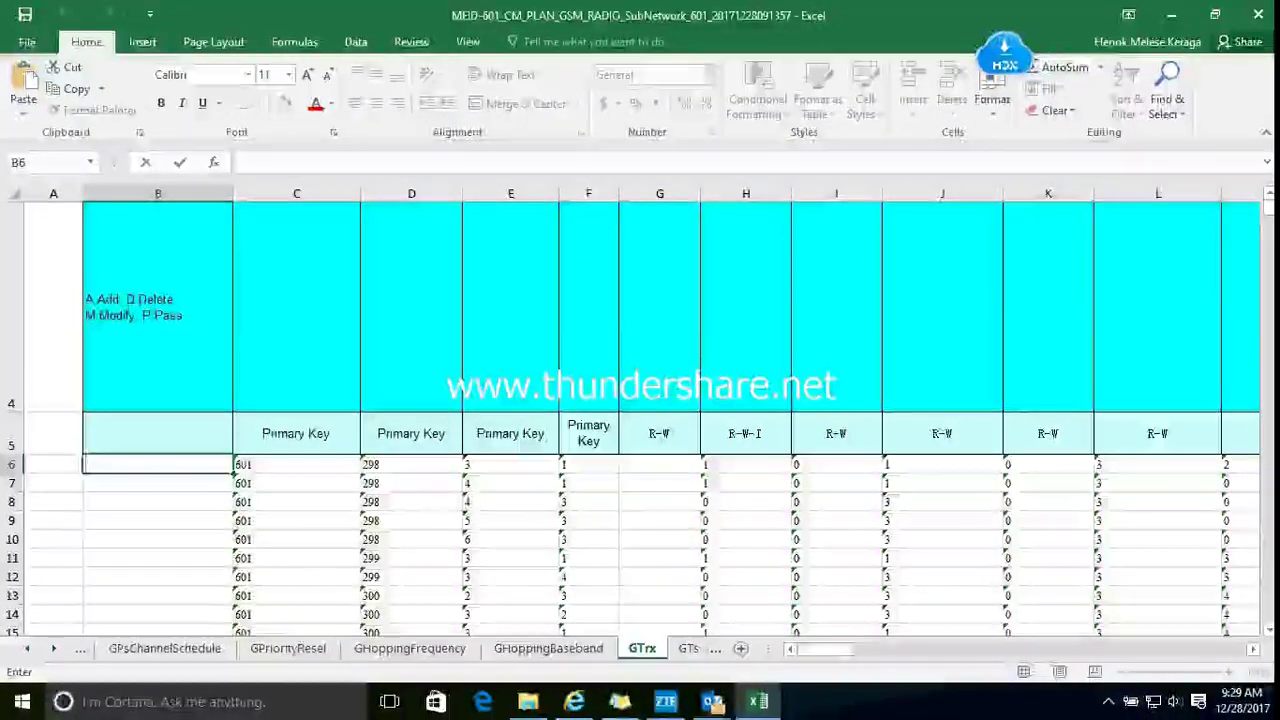
Return to the Index sheet and follow the Adjacent GSM Cell Configuration link to the GGsmRelation sheet
mouse_move(825, 648)
mouse_down()
mouse_move(906, 648)
mouse_move(825, 648)
mouse_up()
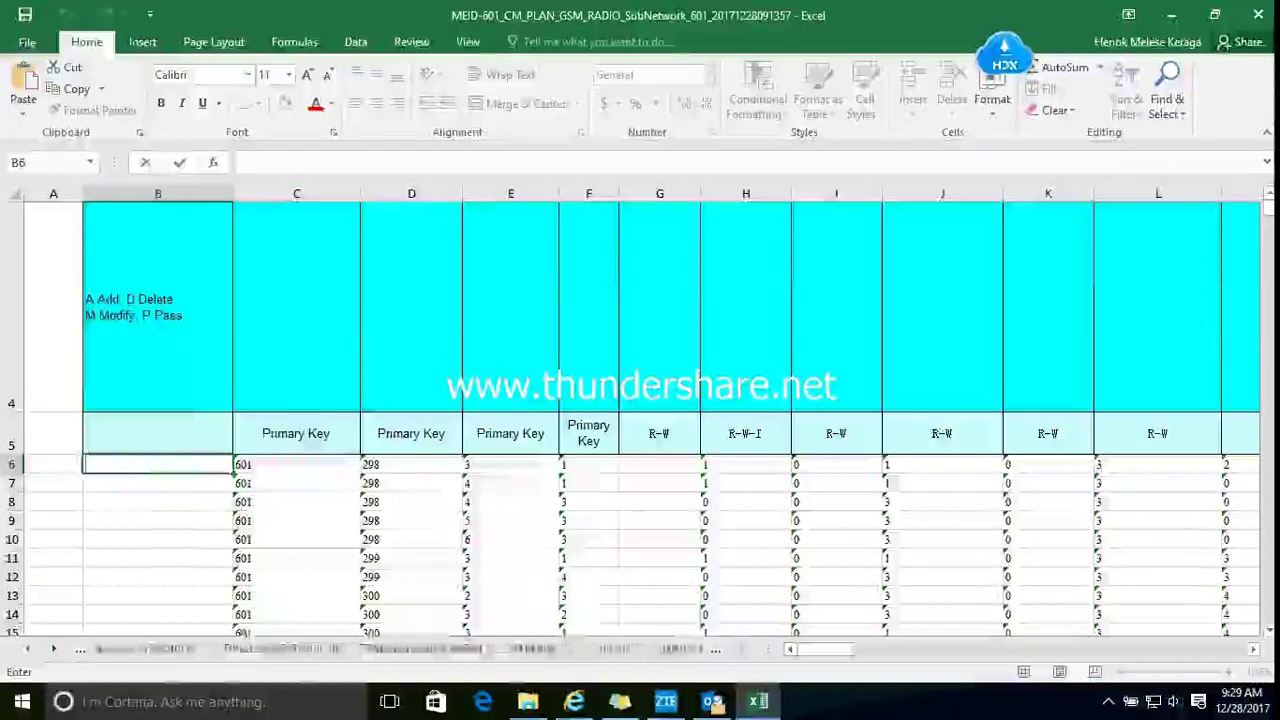
click(220, 648)
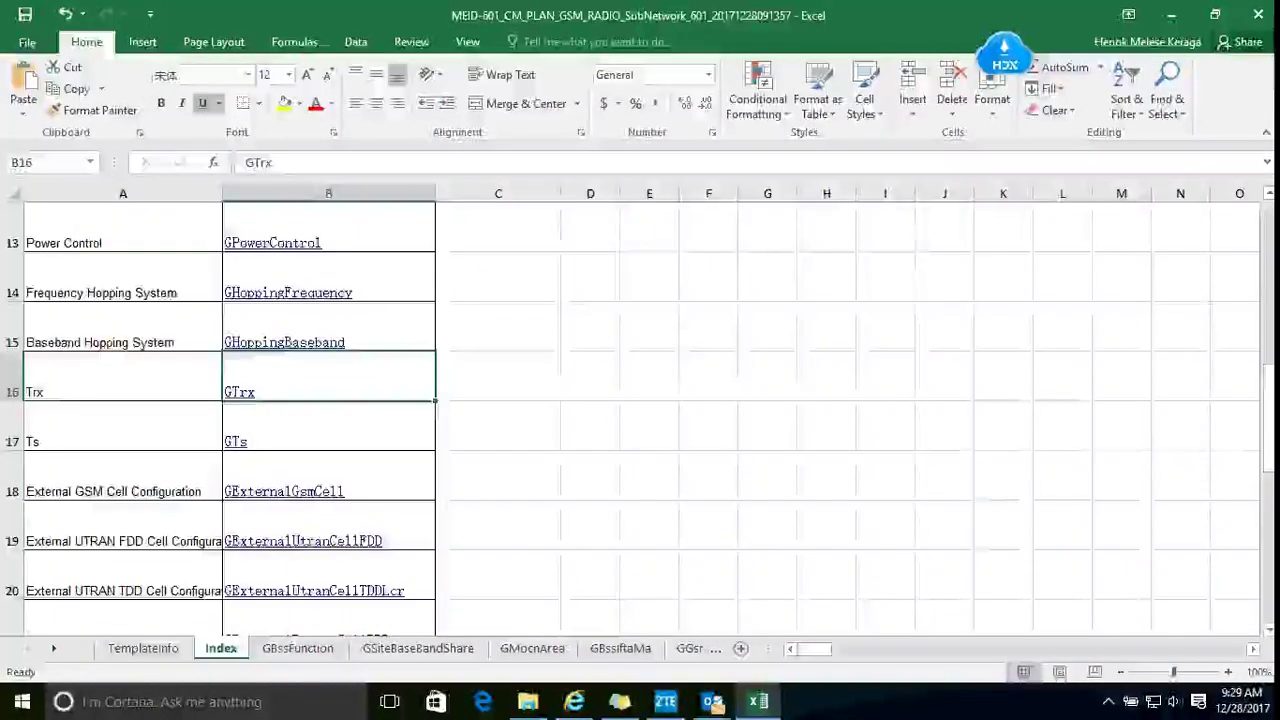
scroll(640, 410, down, 3)
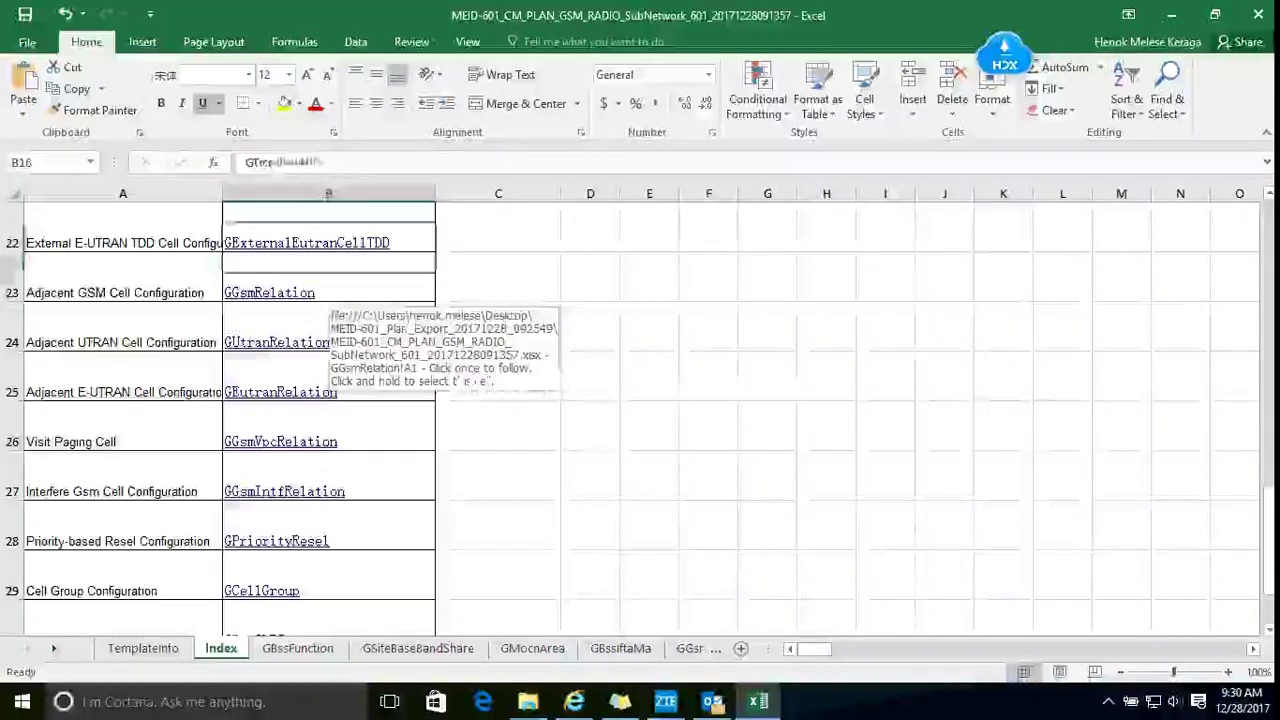
click(305, 293)
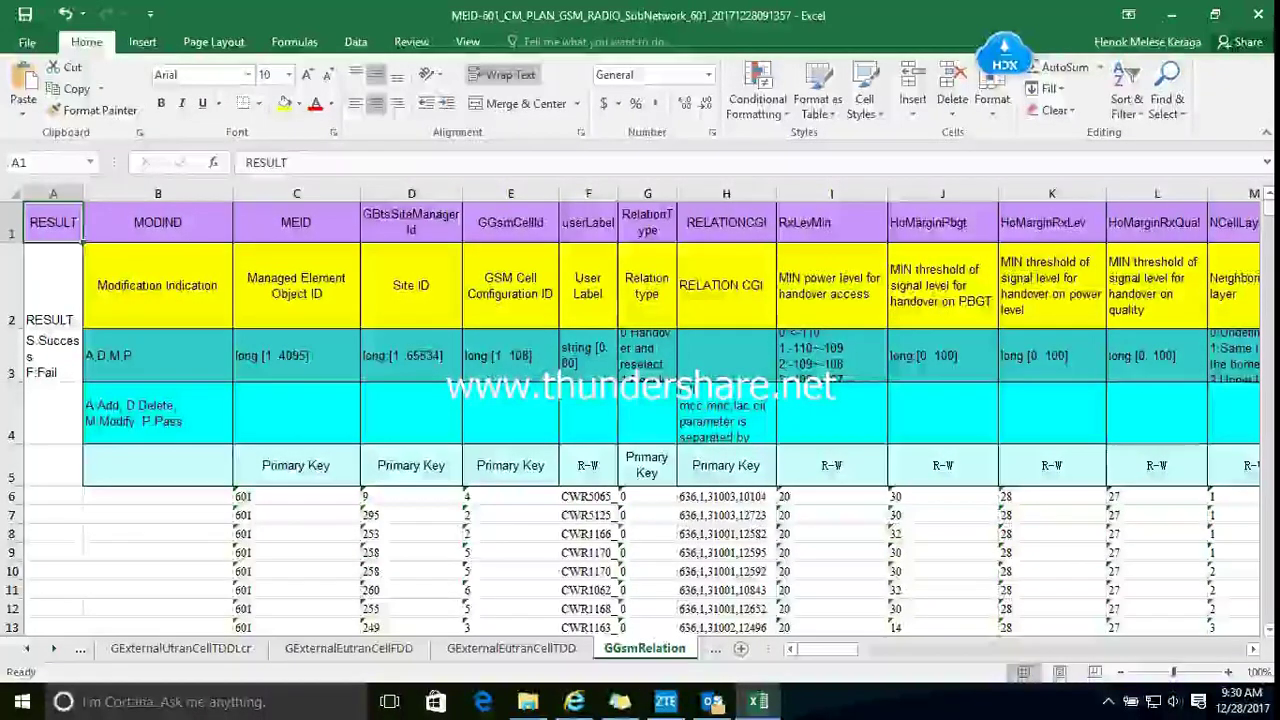
Check the Modification Indication cell in row 8 and the User Label cells in the first GGsmRelation rows
click(158, 534)
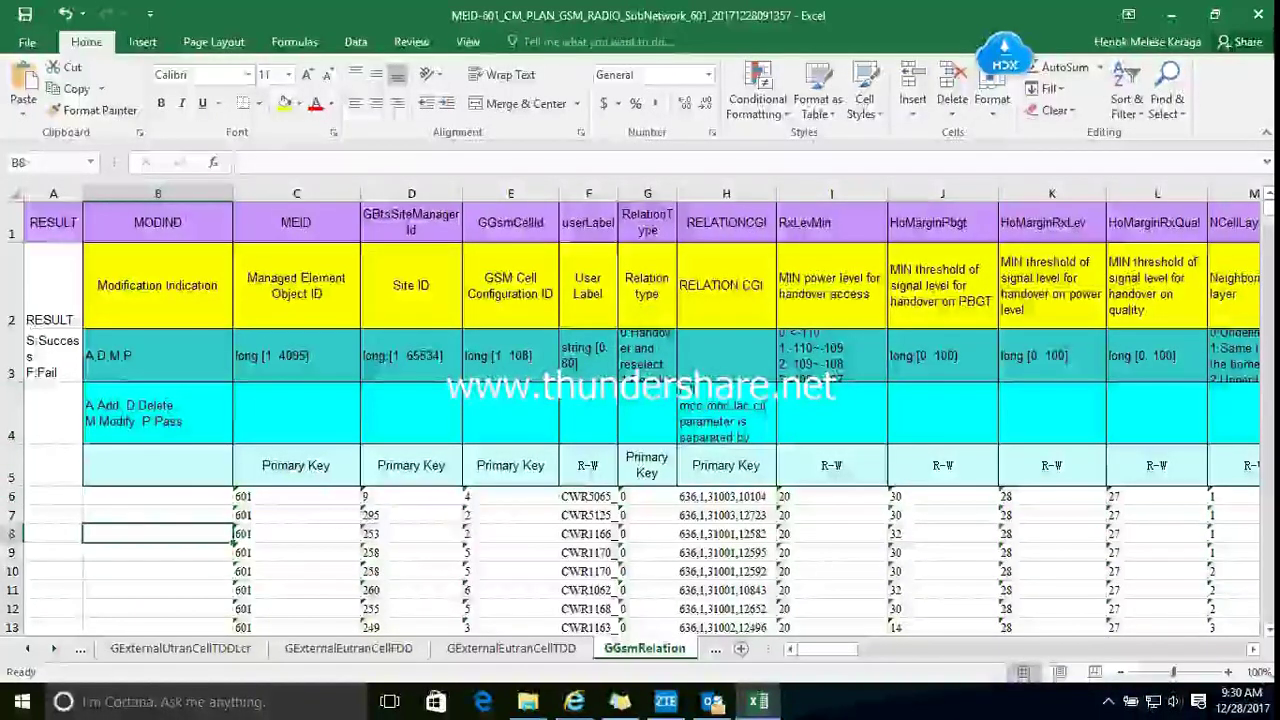
click(588, 515)
click(588, 497)
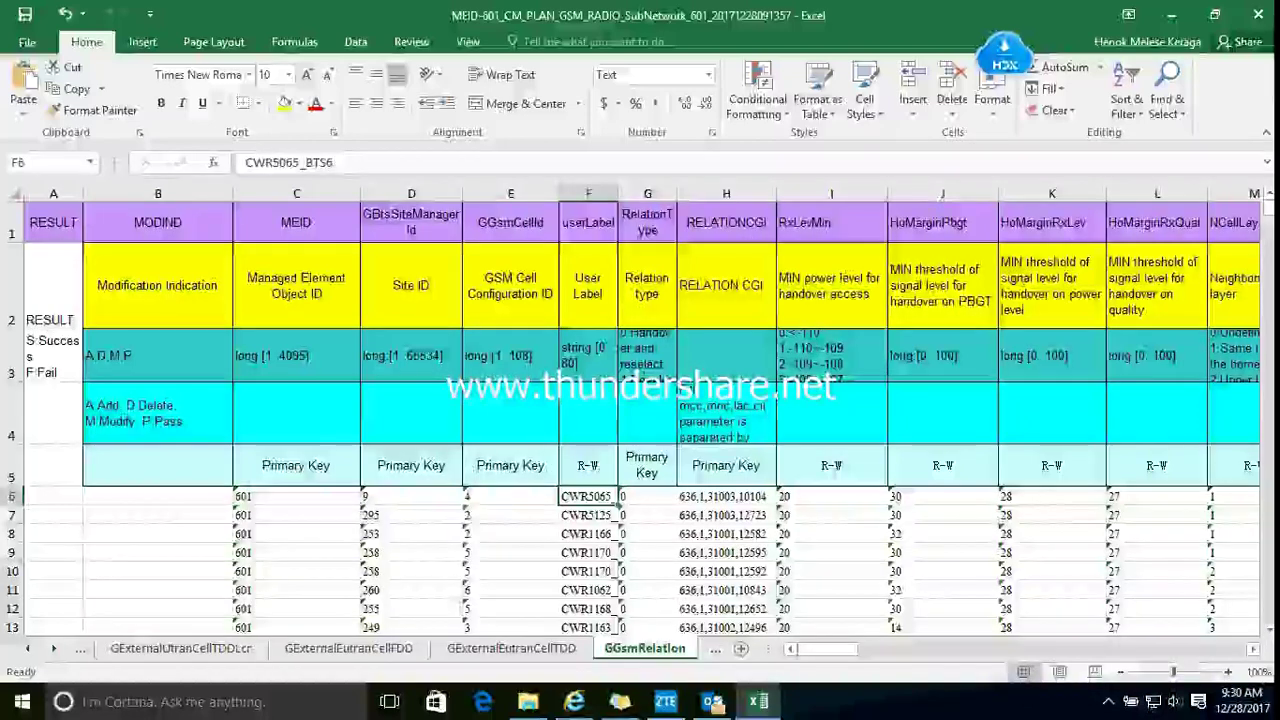
Compare the Site ID and GSM Cell Configuration ID cells of rows 6 and 7 on the GGsmRelation sheet
scroll(640, 410, down, 2)
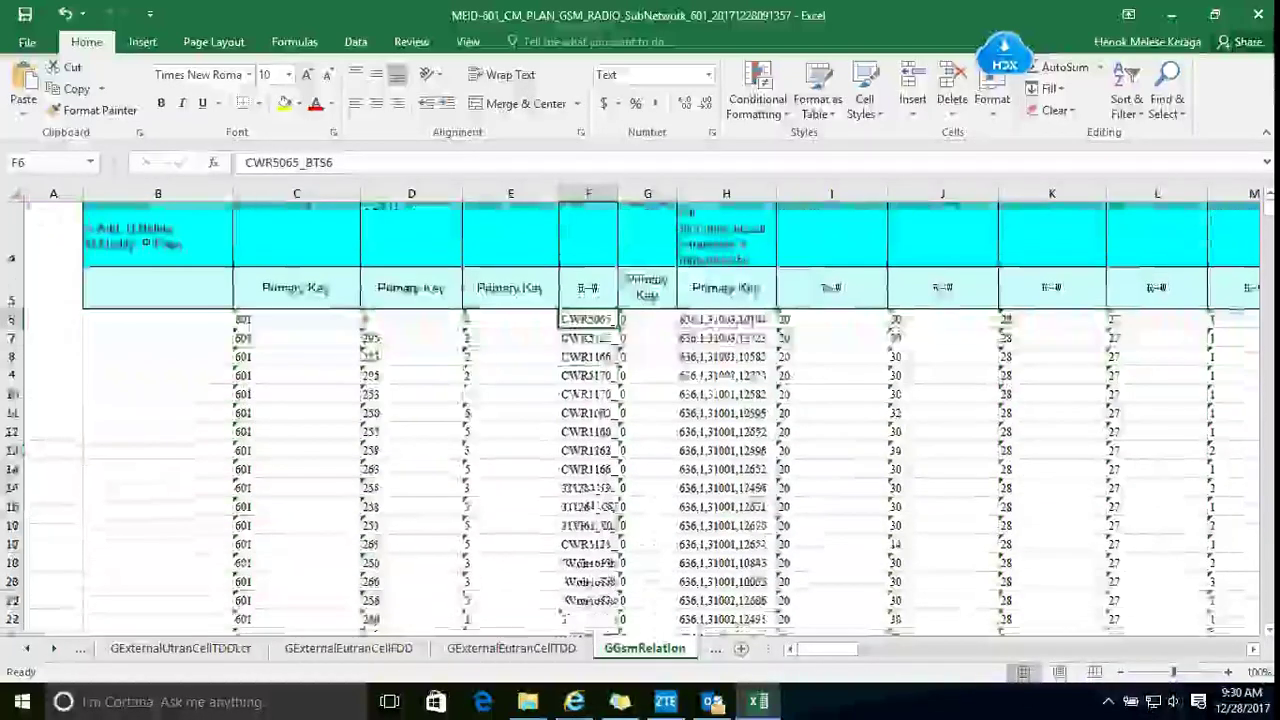
scroll(640, 410, up, 2)
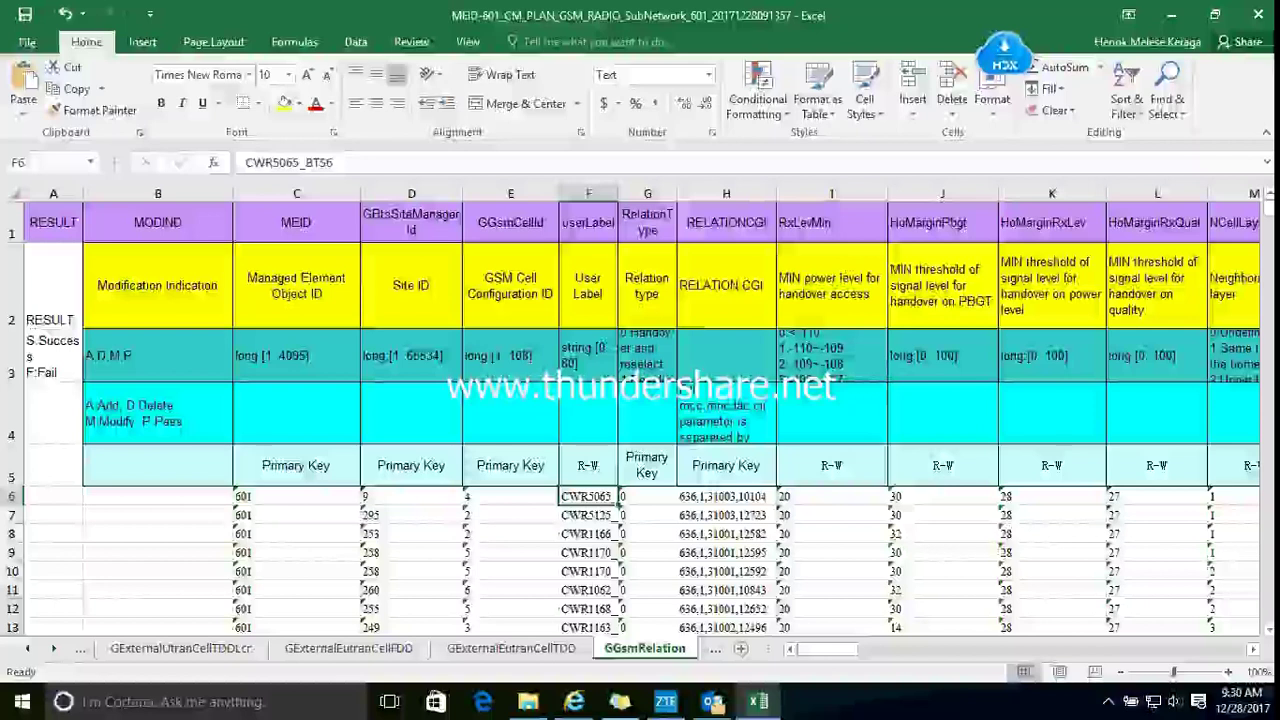
click(411, 497)
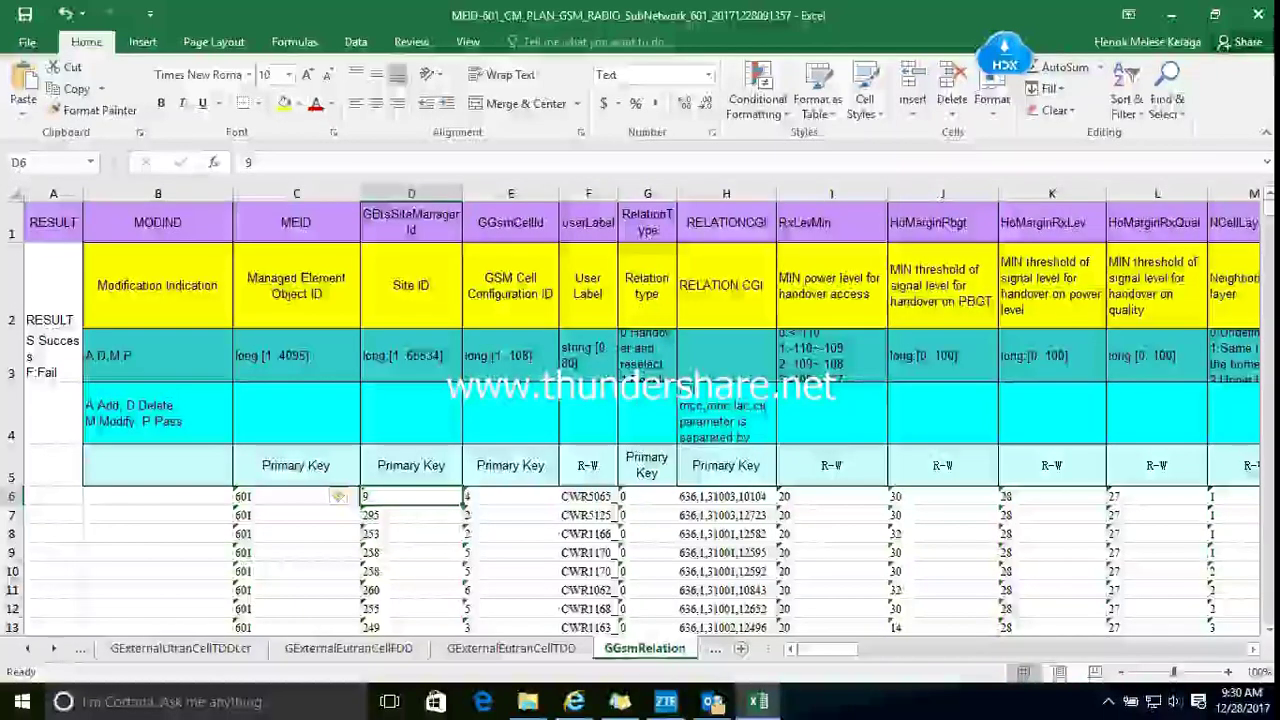
click(511, 497)
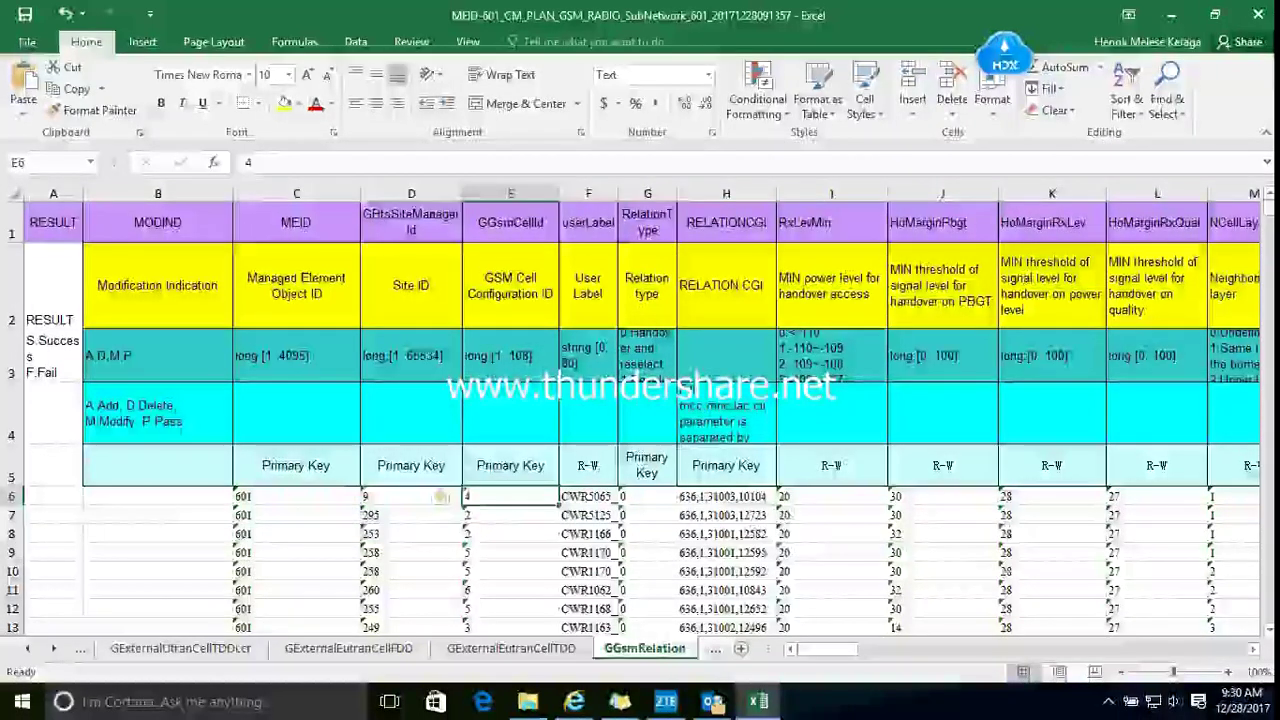
click(440, 497)
scroll(640, 420, down, 1)
scroll(640, 420, up, 1)
click(511, 497)
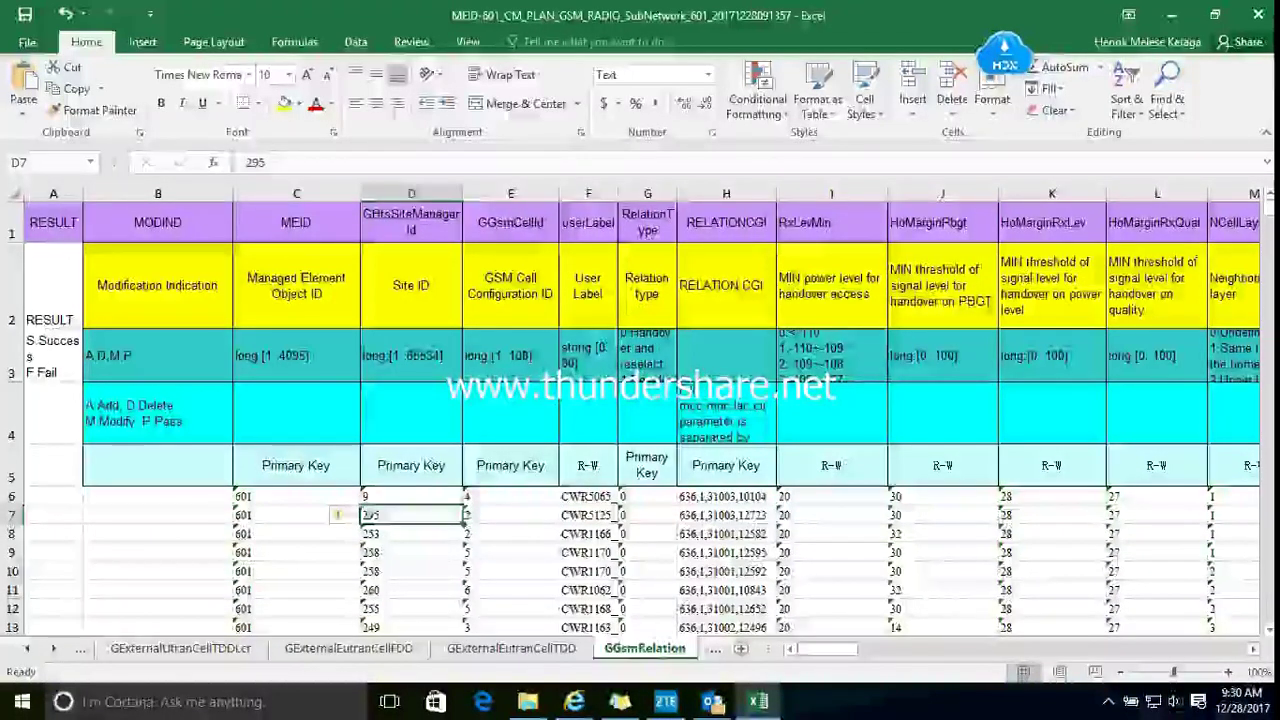
key(Tab)
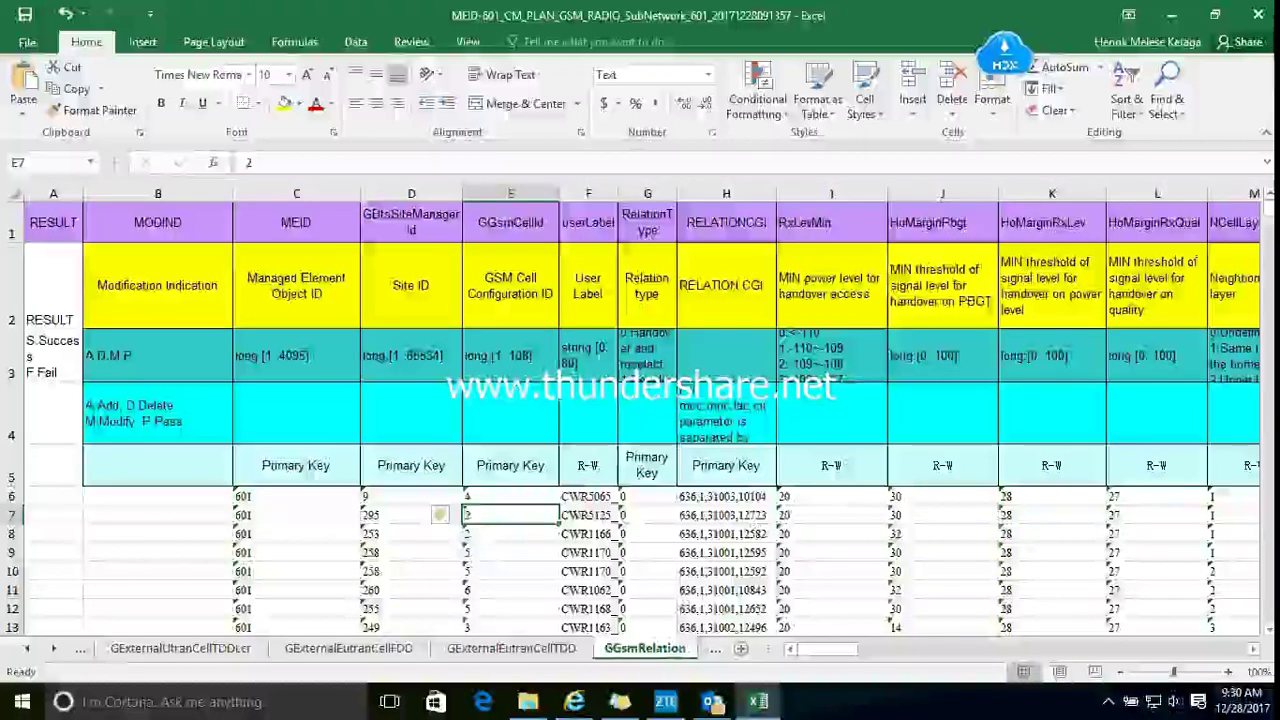
key(Up)
text(4)
key(ctrl+Return)
Scan the relation rows below the header and check the User Label and RELATION CGI cells of row 6
scroll(437, 497, down, 2)
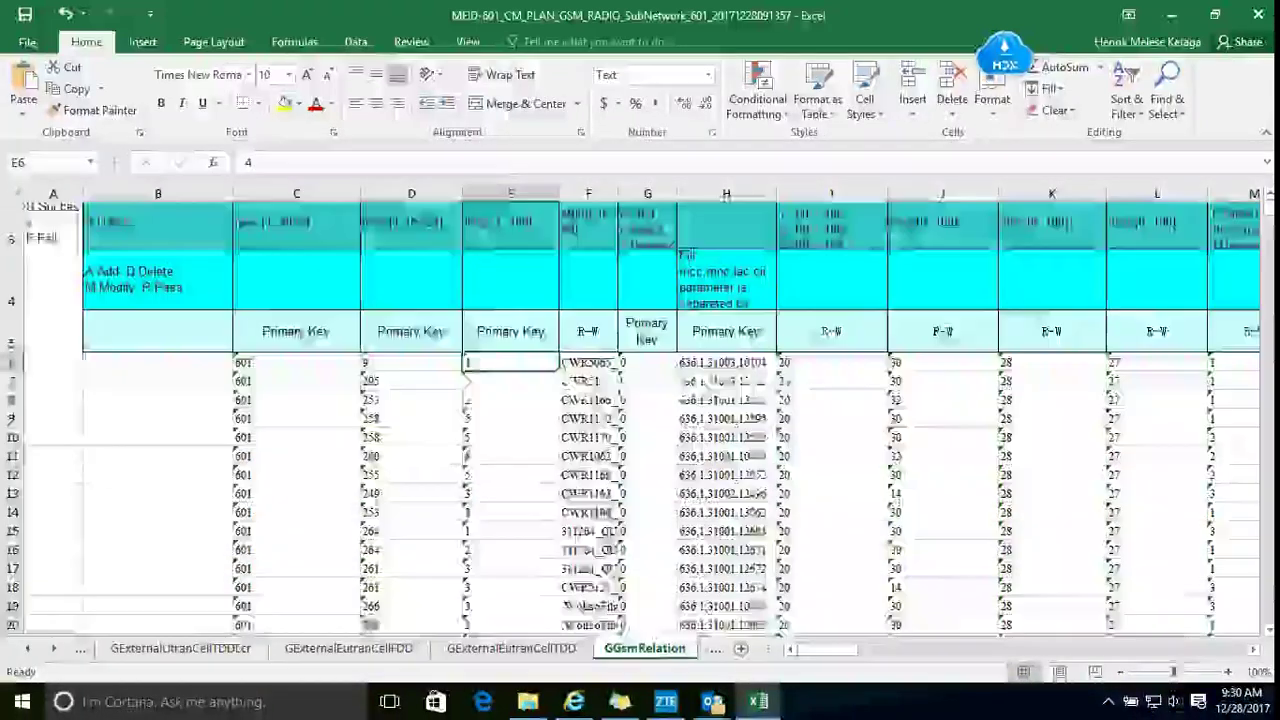
scroll(437, 497, up, 2)
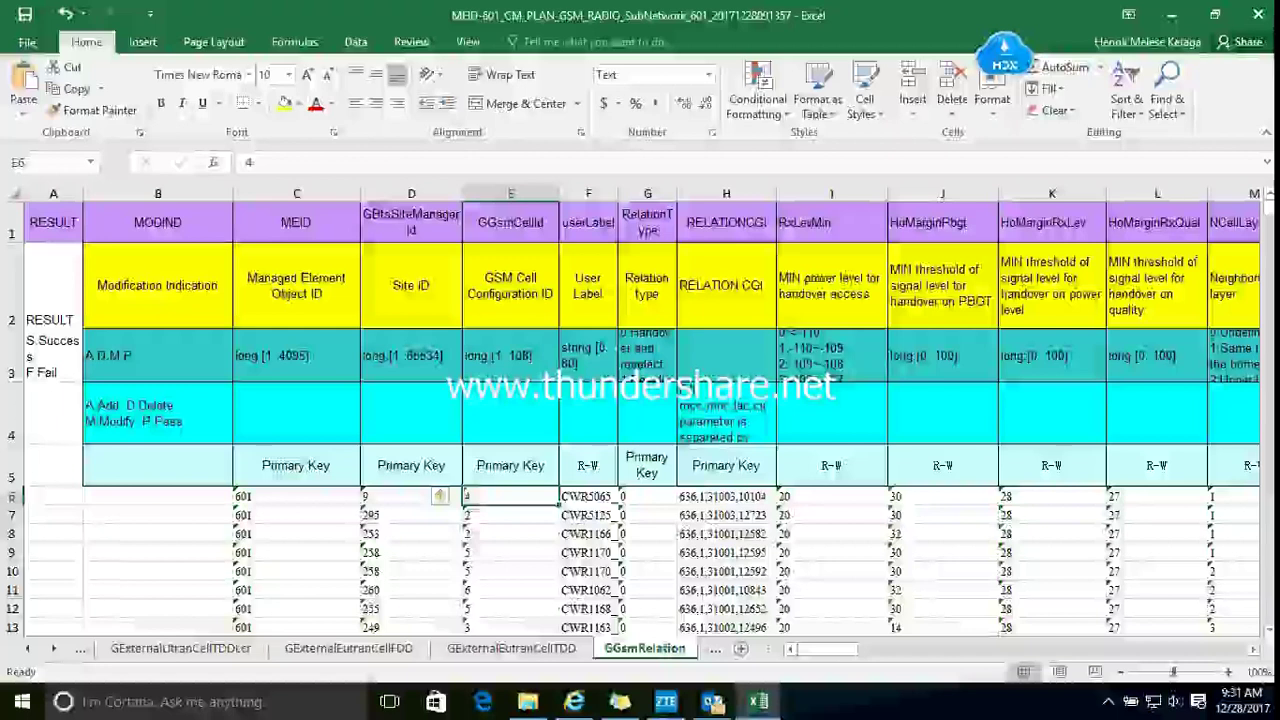
scroll(640, 420, down, 1)
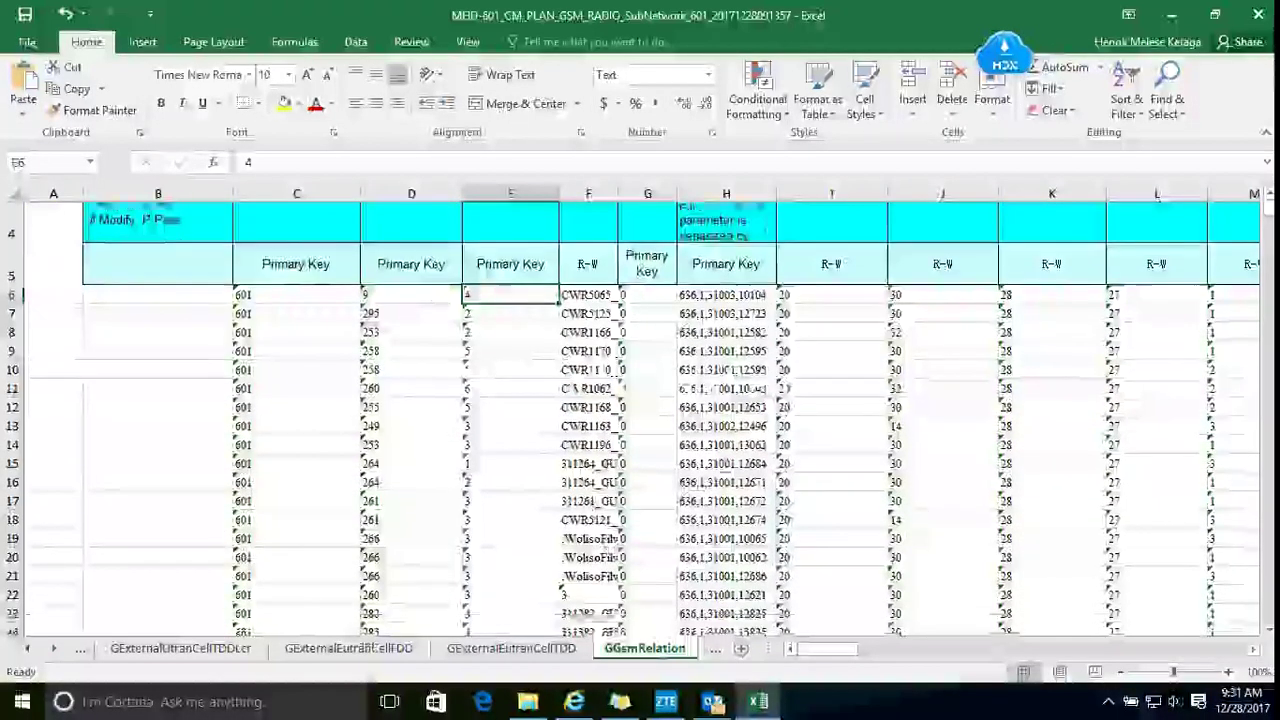
scroll(640, 420, down, 5)
scroll(640, 420, up, 6)
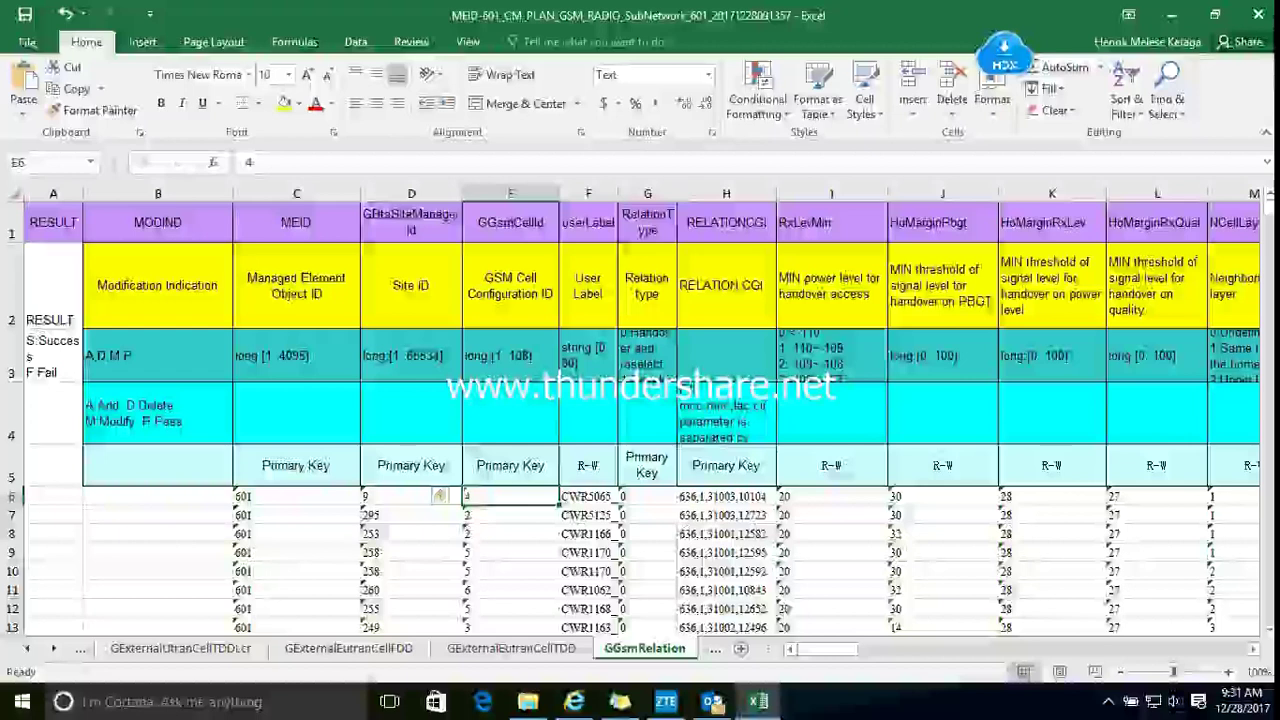
click(588, 497)
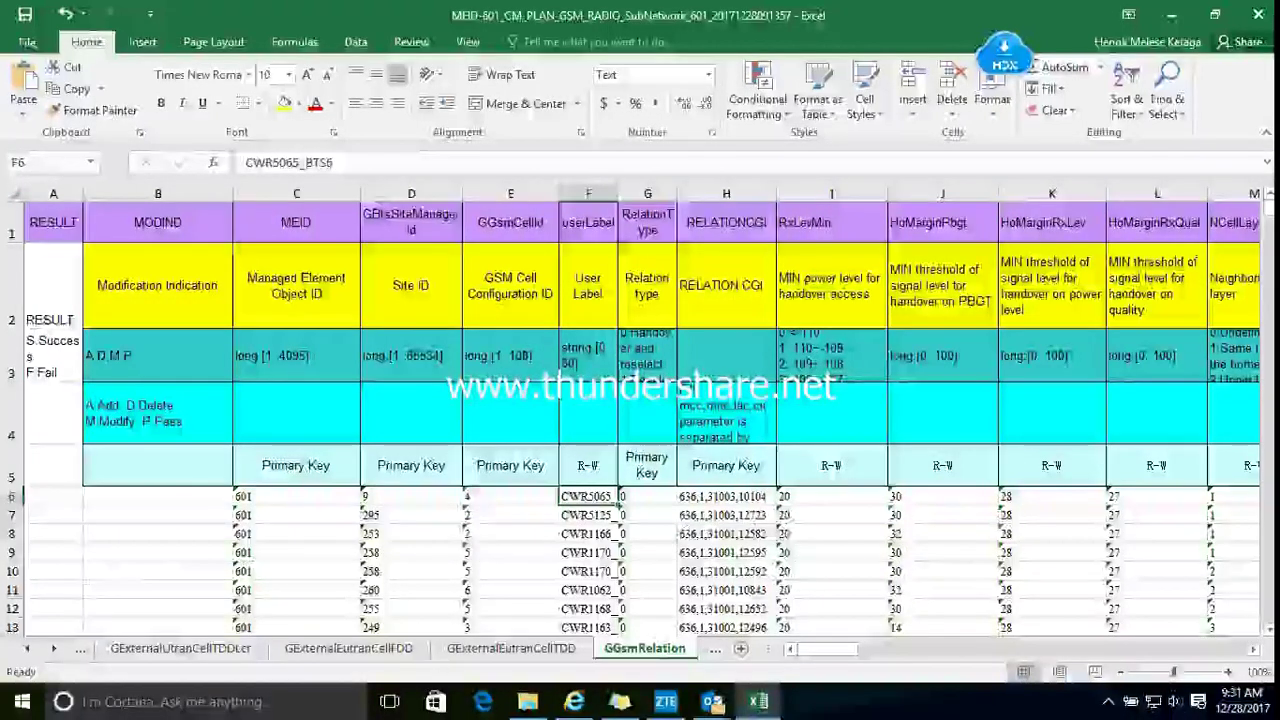
click(727, 497)
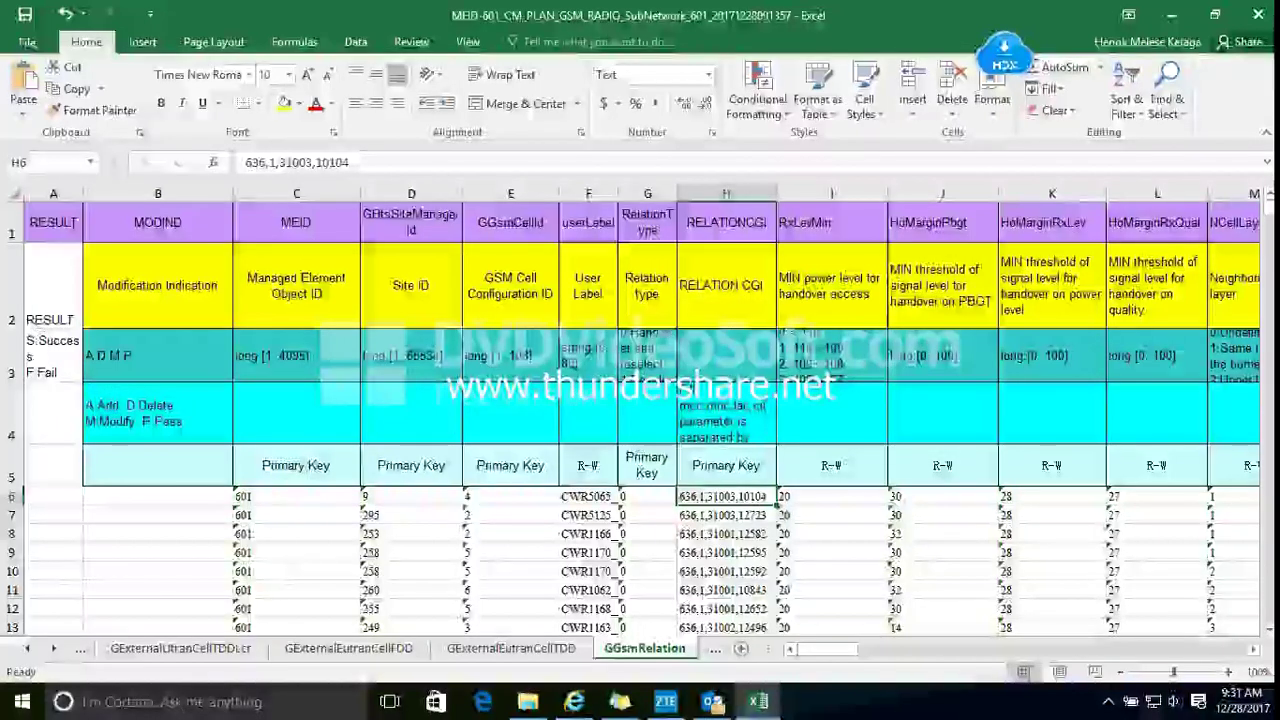
Examine the handover parameter cells along row 6 up to the last column, and return to column A
key(Right)
key(Right)
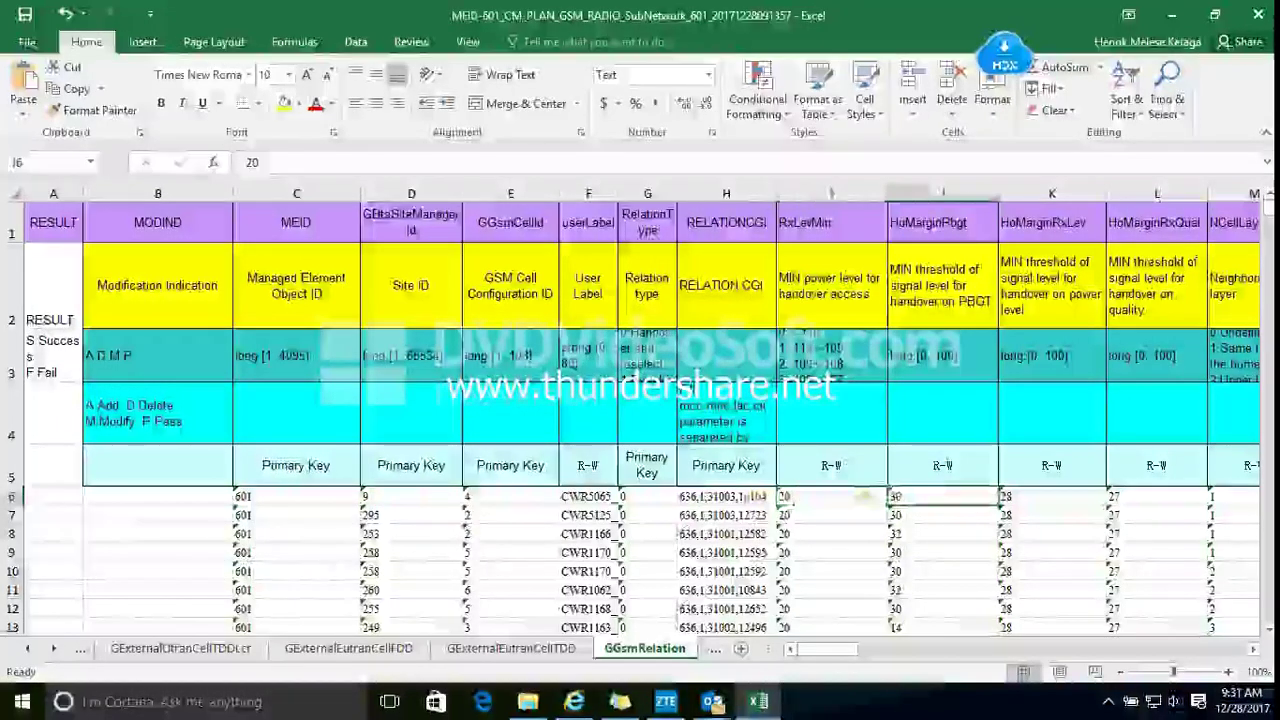
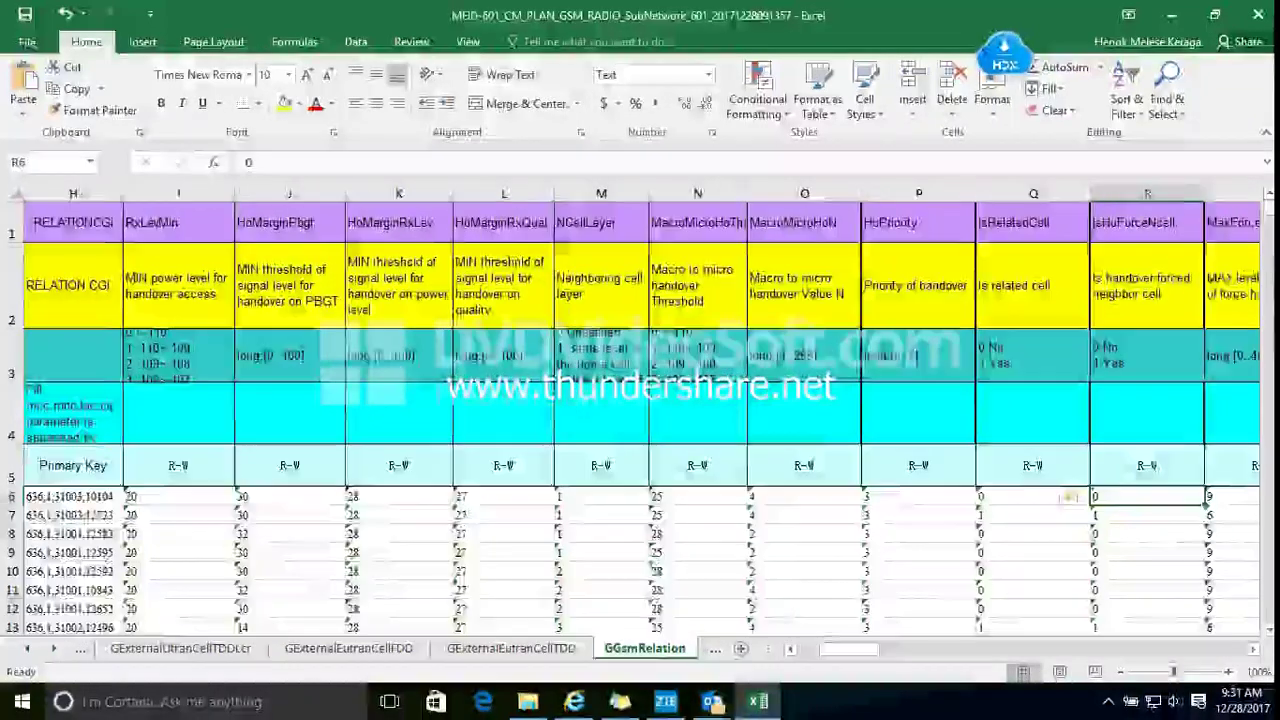
key(Right)
key(Right)
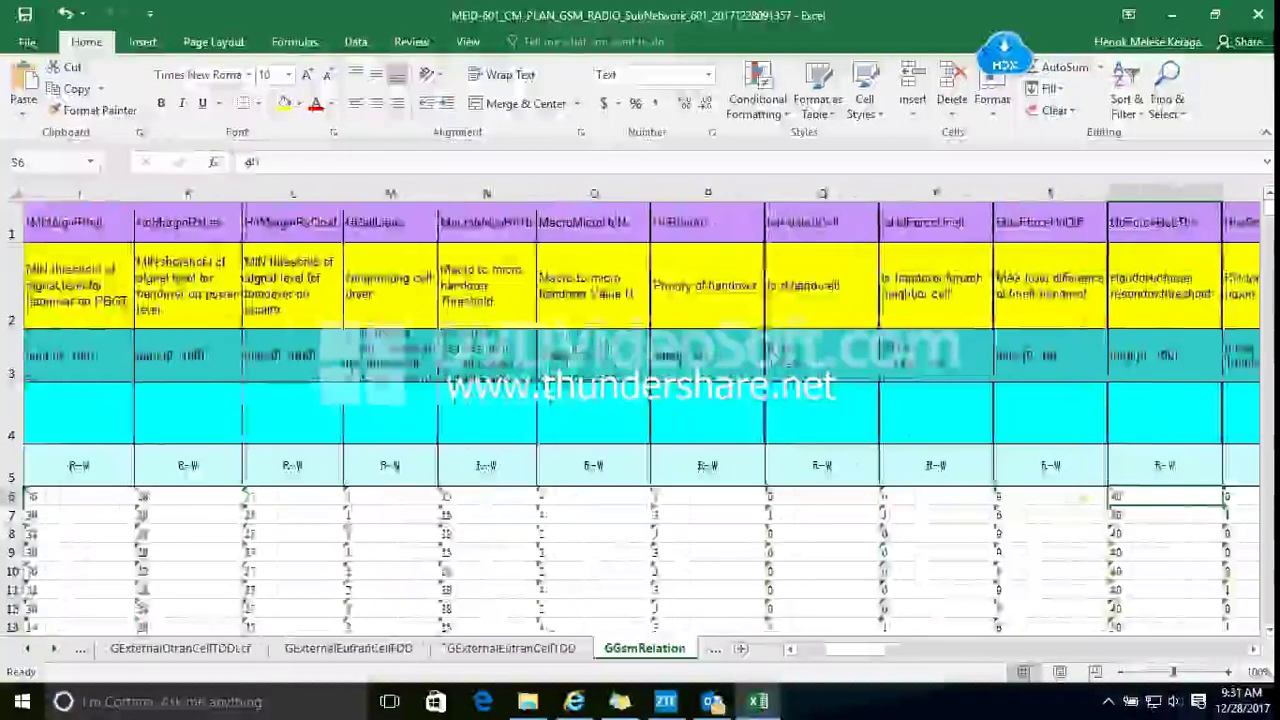
key(Right)
key(Right)
key(Right)
key(Right)
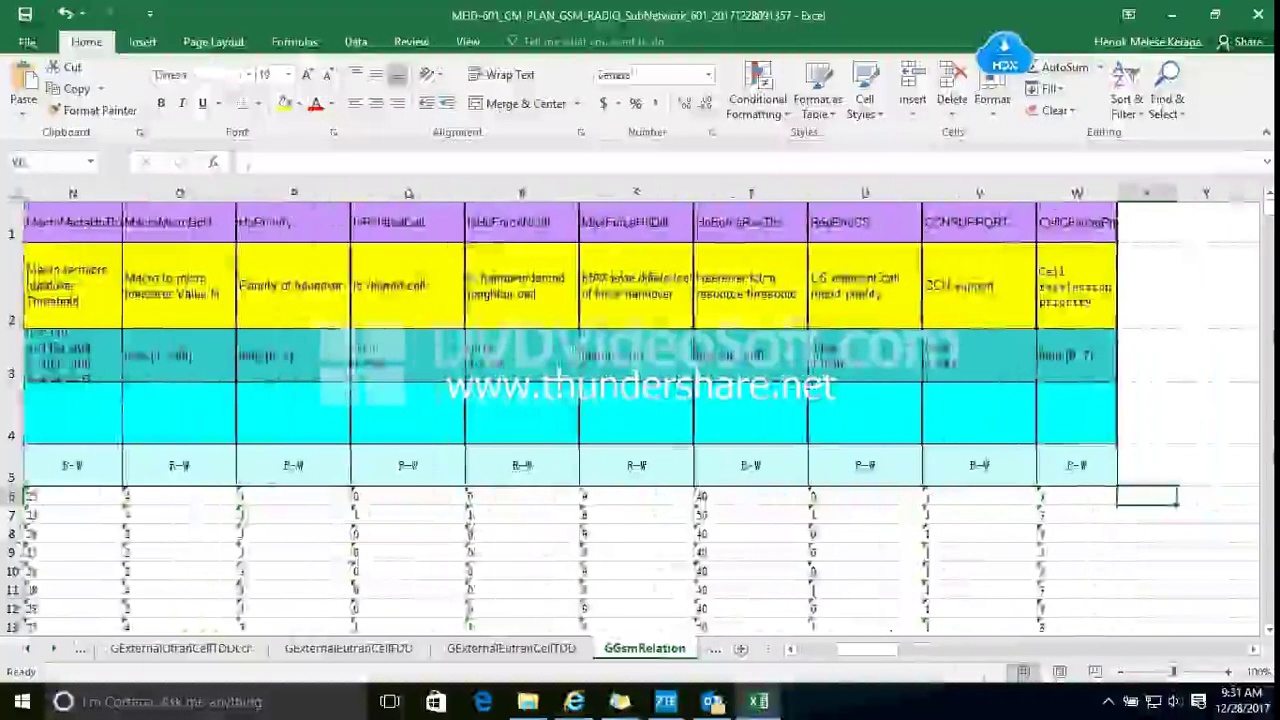
key(Home)
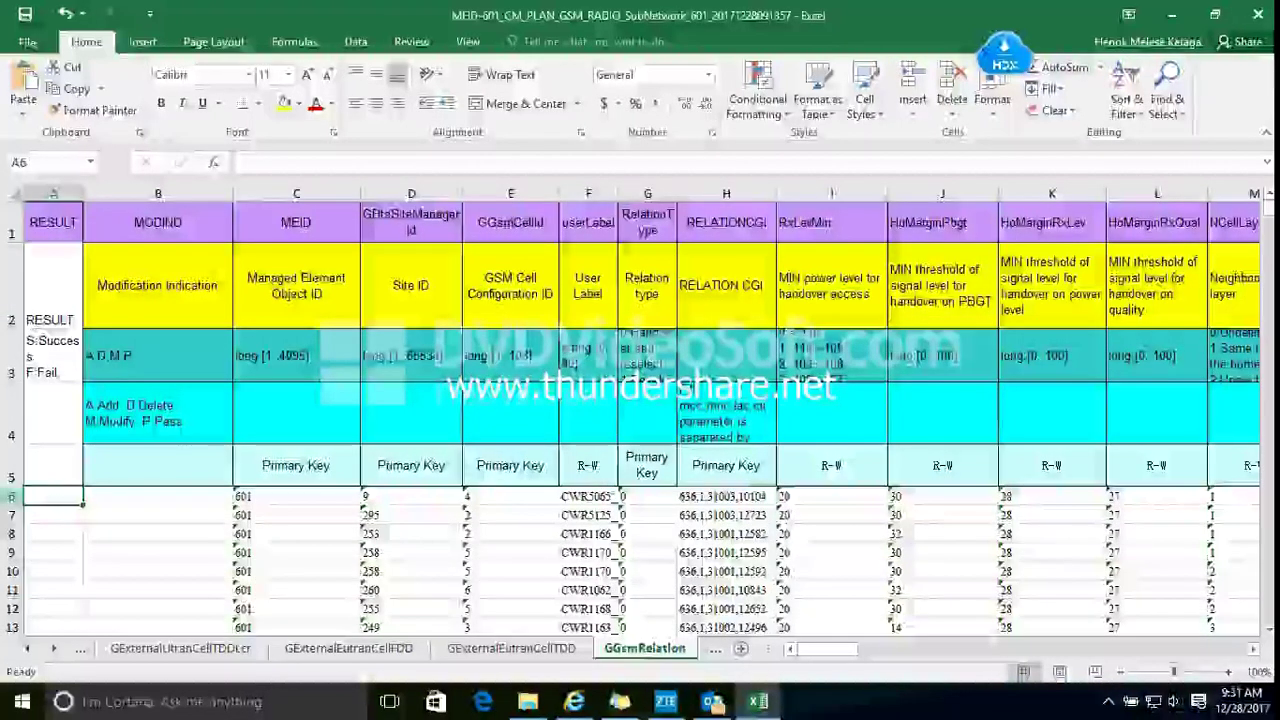
click(12, 497)
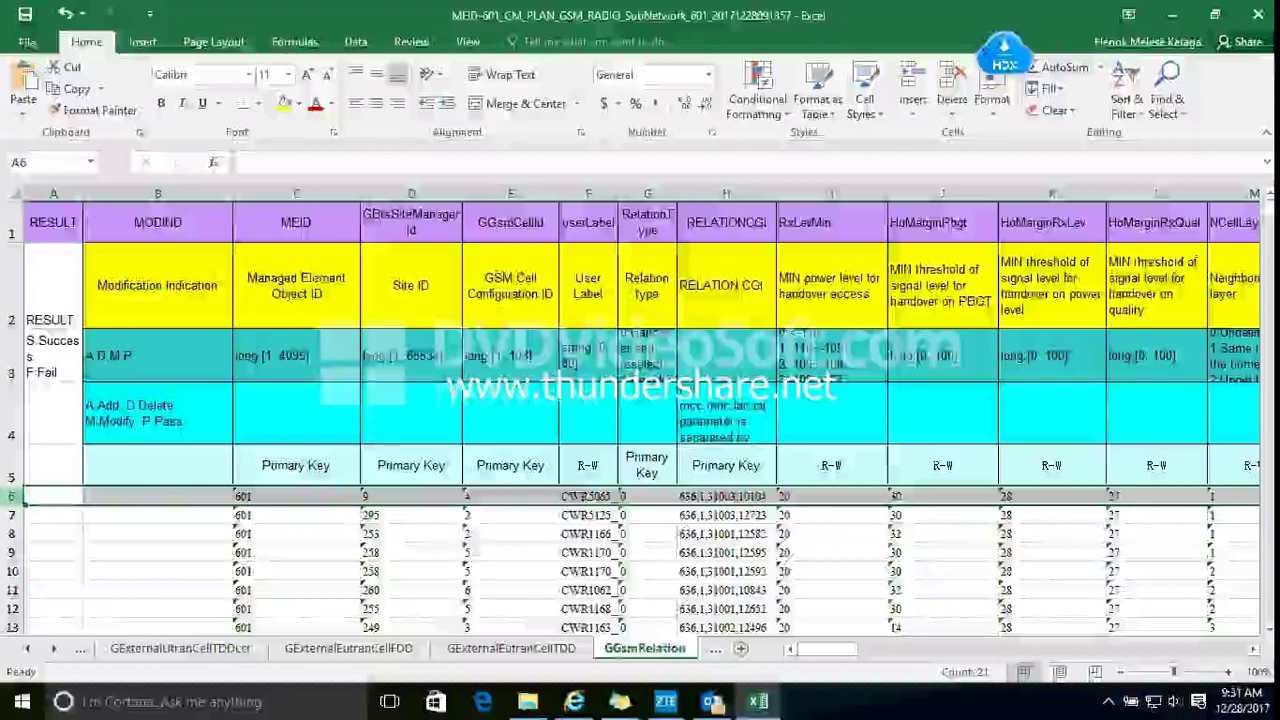
key(ctrl+c)
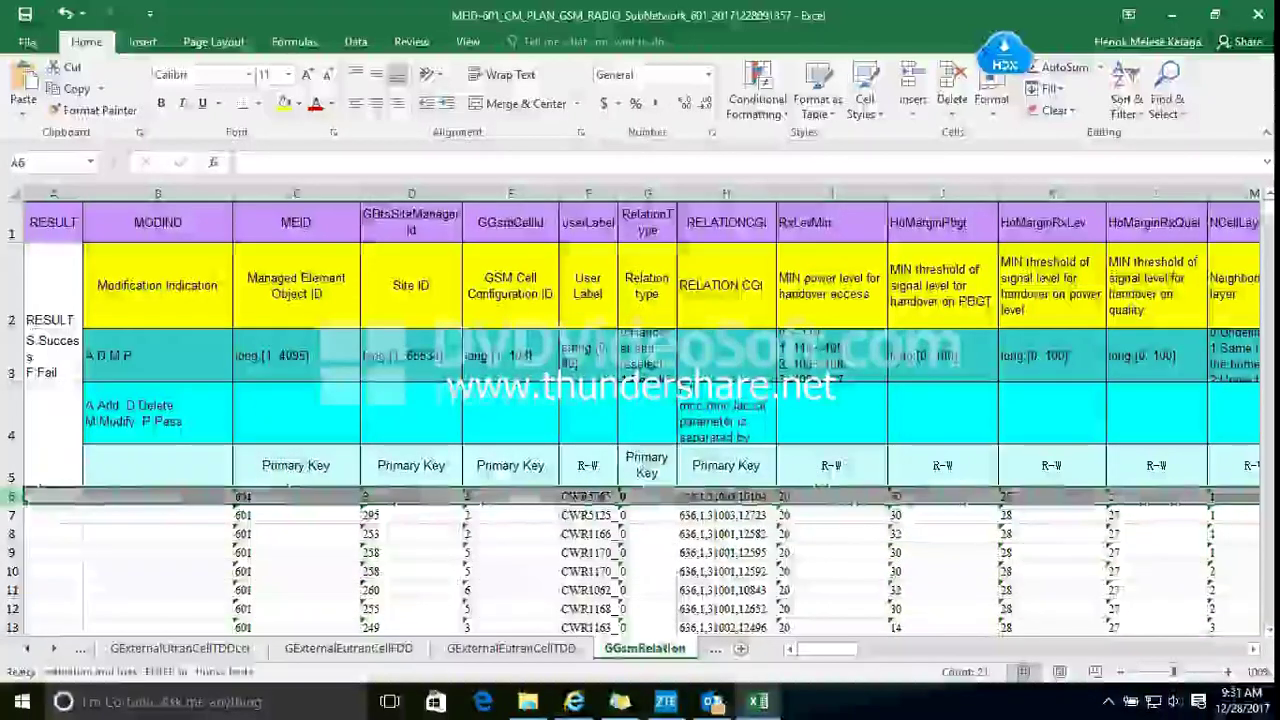
right_click(14, 496)
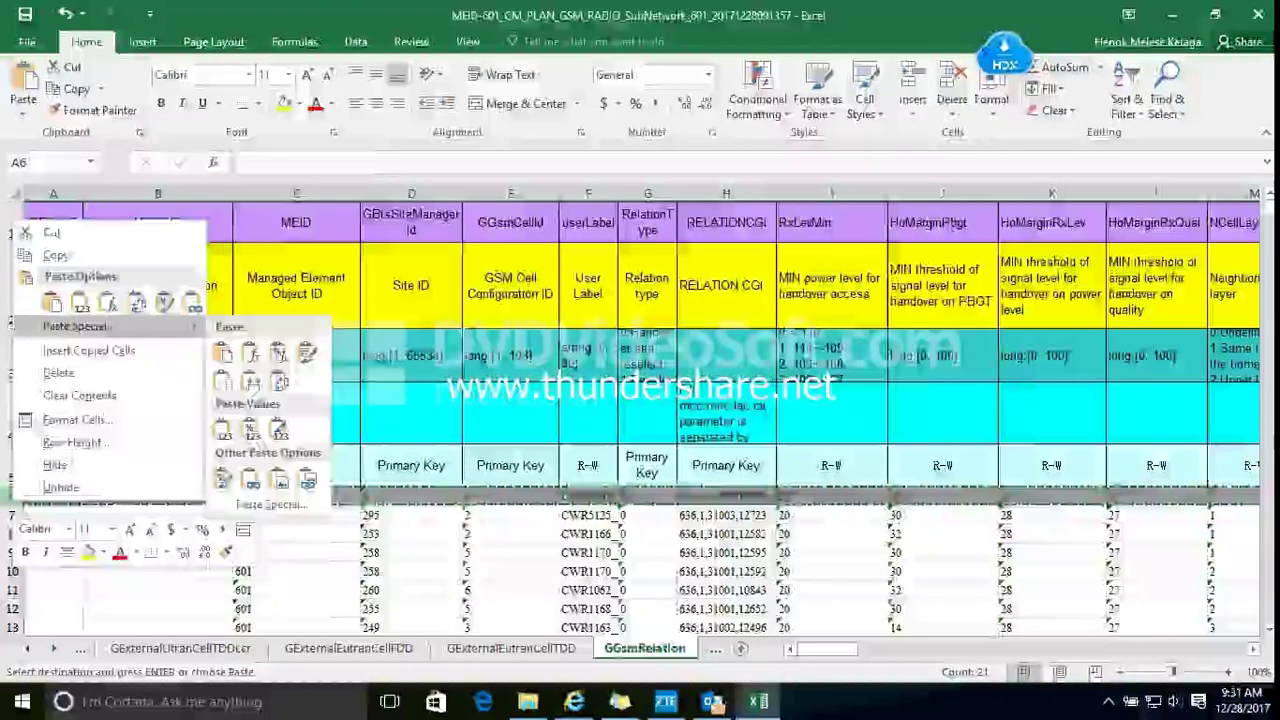
click(75, 326)
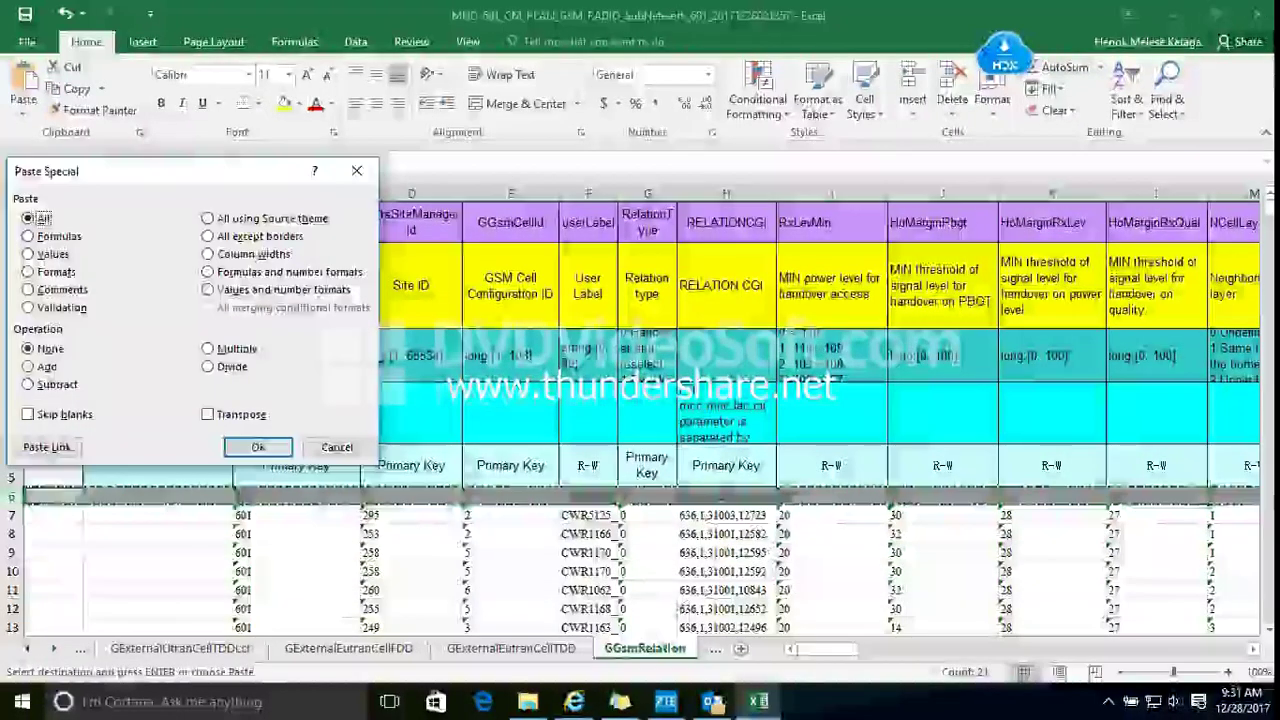
click(338, 447)
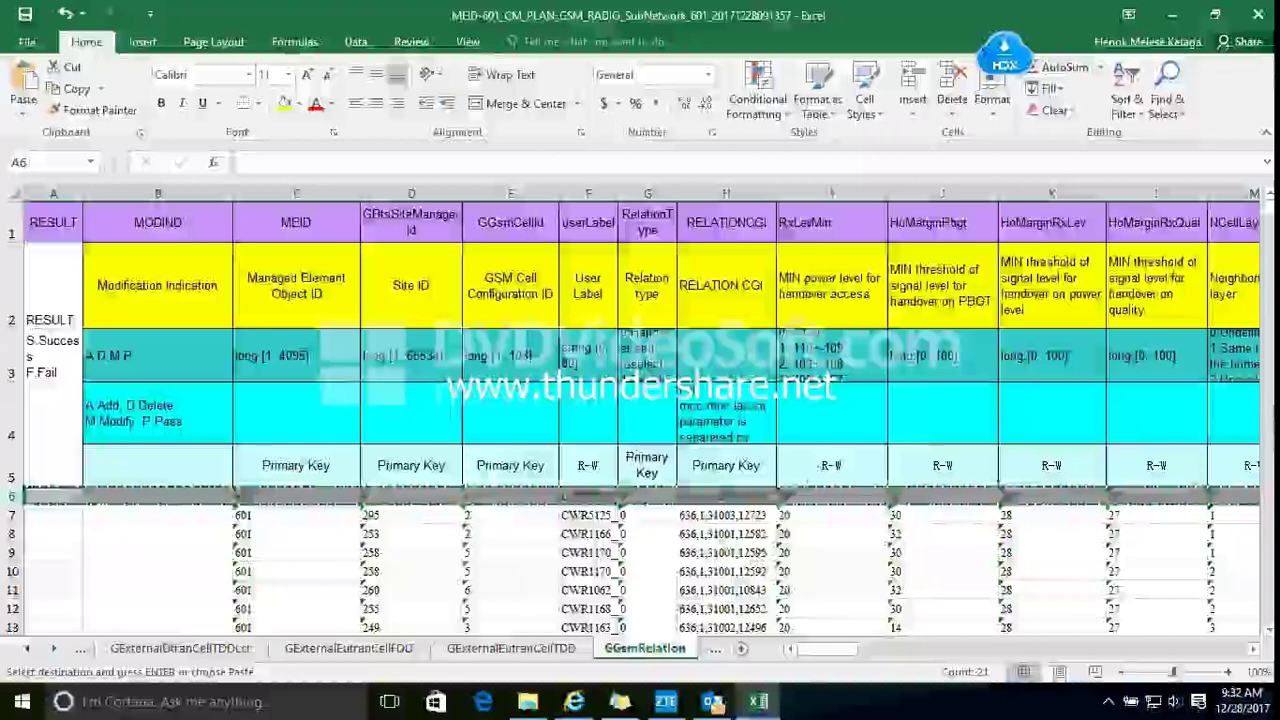
Clear the contents of row 5, the Primary Key / R-W header row, on the GGsmRelation sheet
right_click(20, 487)
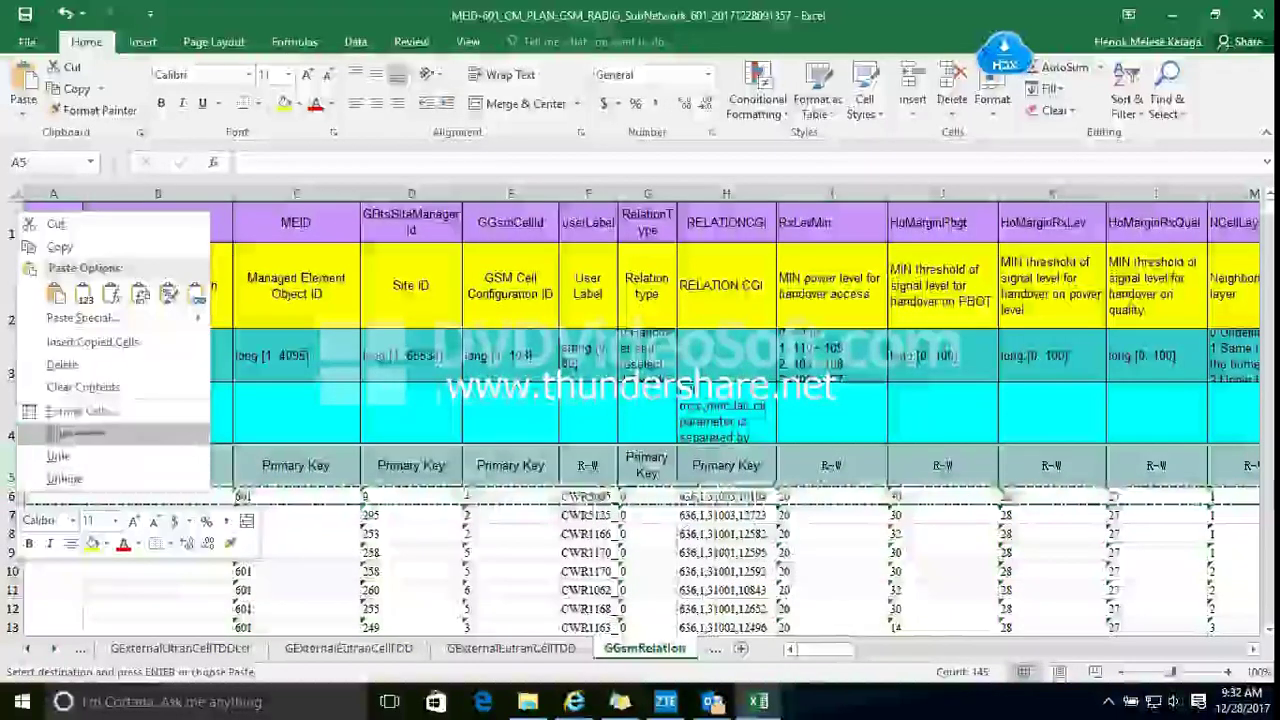
click(83, 387)
drag(56, 360, 60, 516)
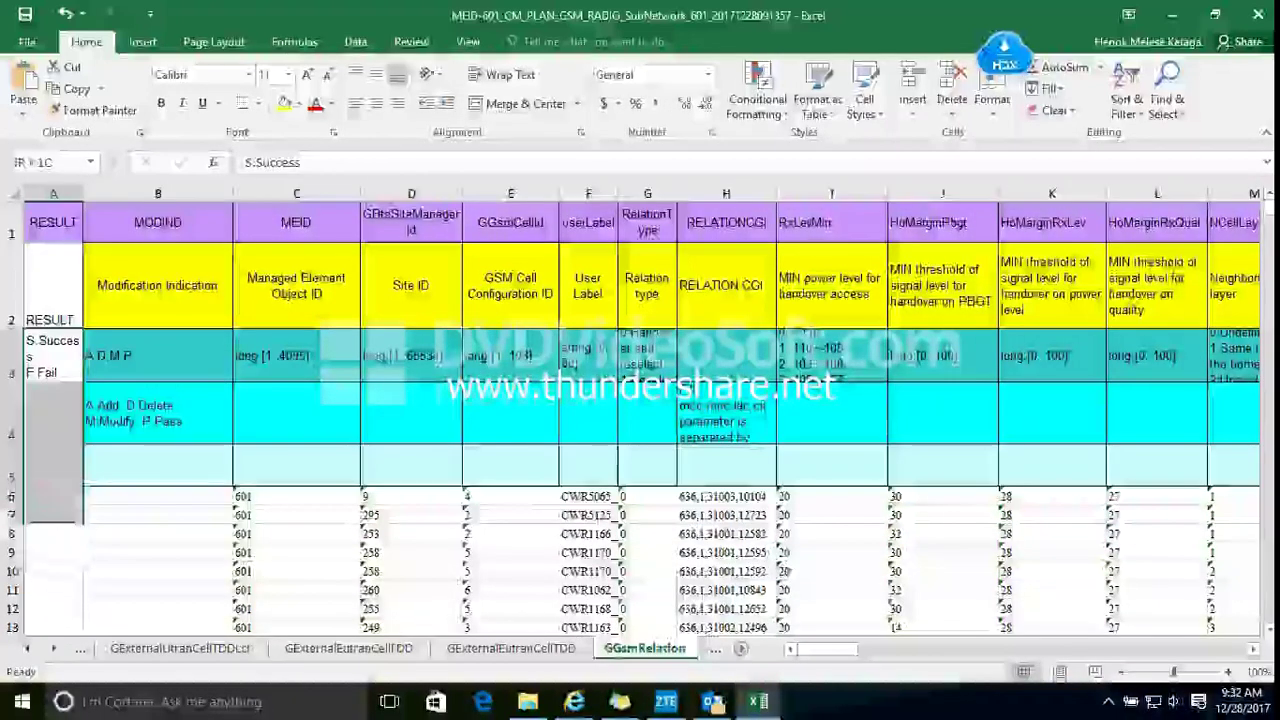
Insert a copy of row 6 above the original as a new relation row and colour its text red
click(12, 497)
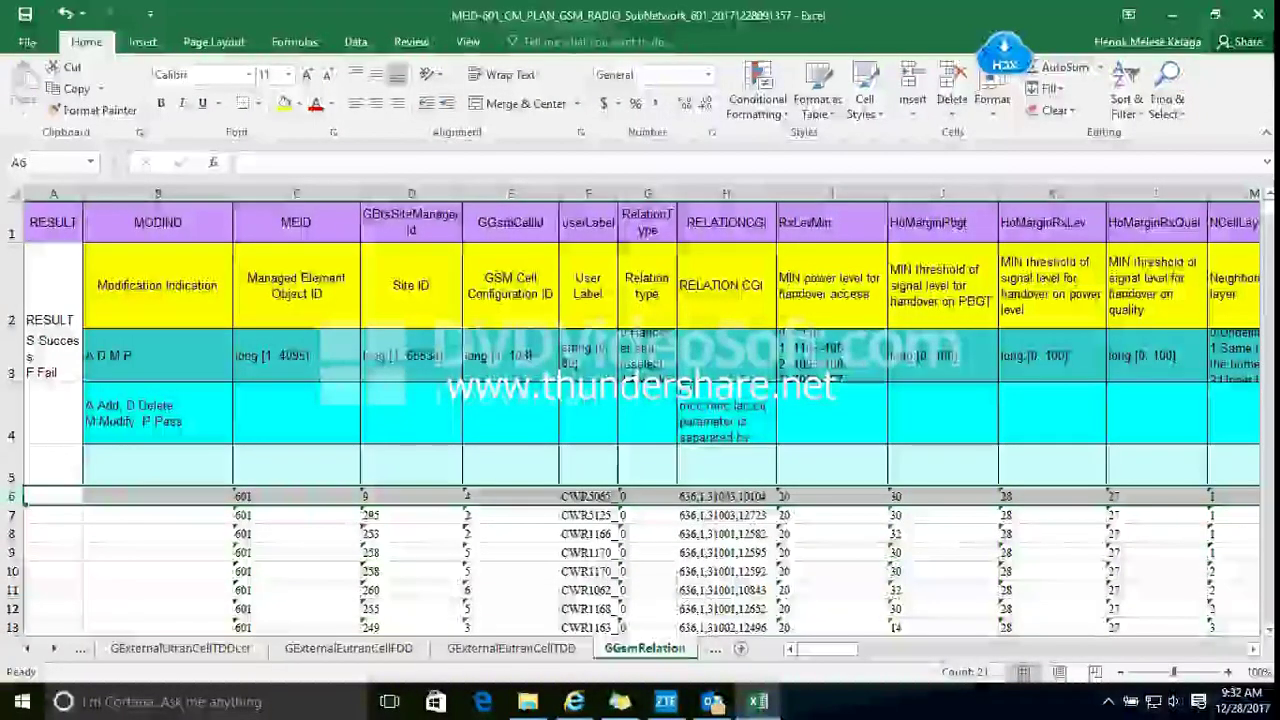
right_click(398, 500)
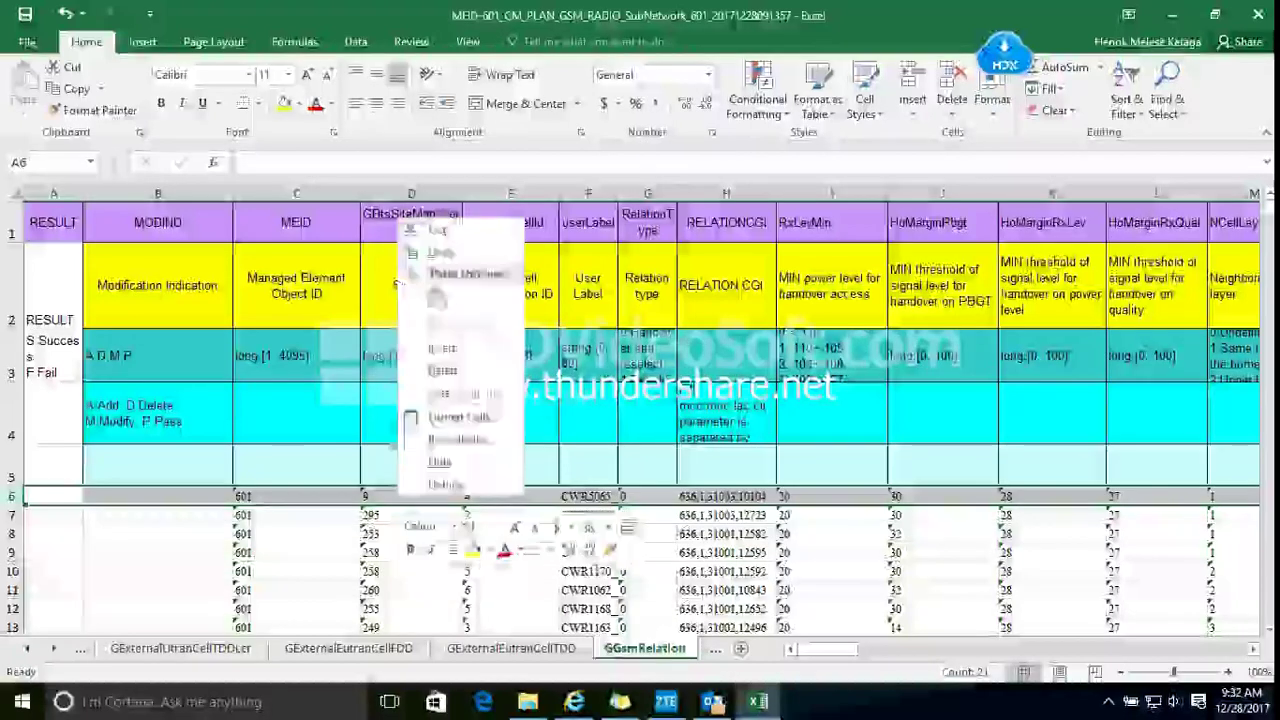
click(438, 252)
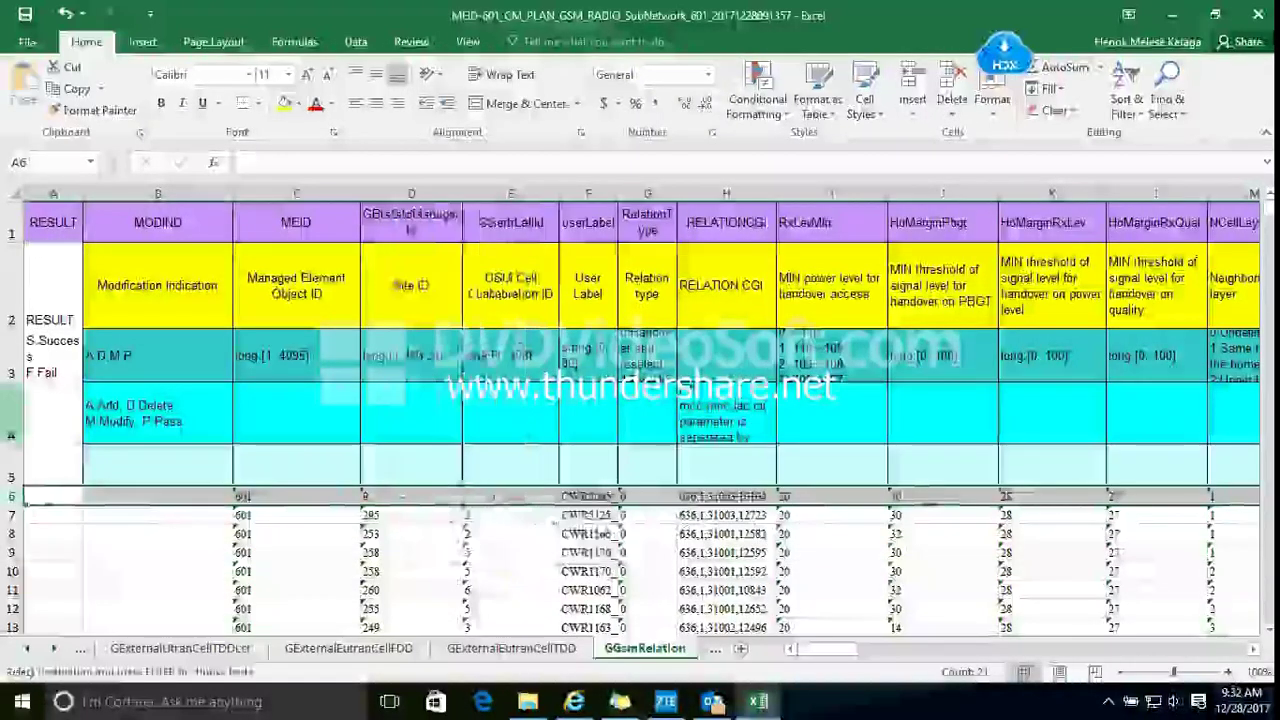
right_click(14, 497)
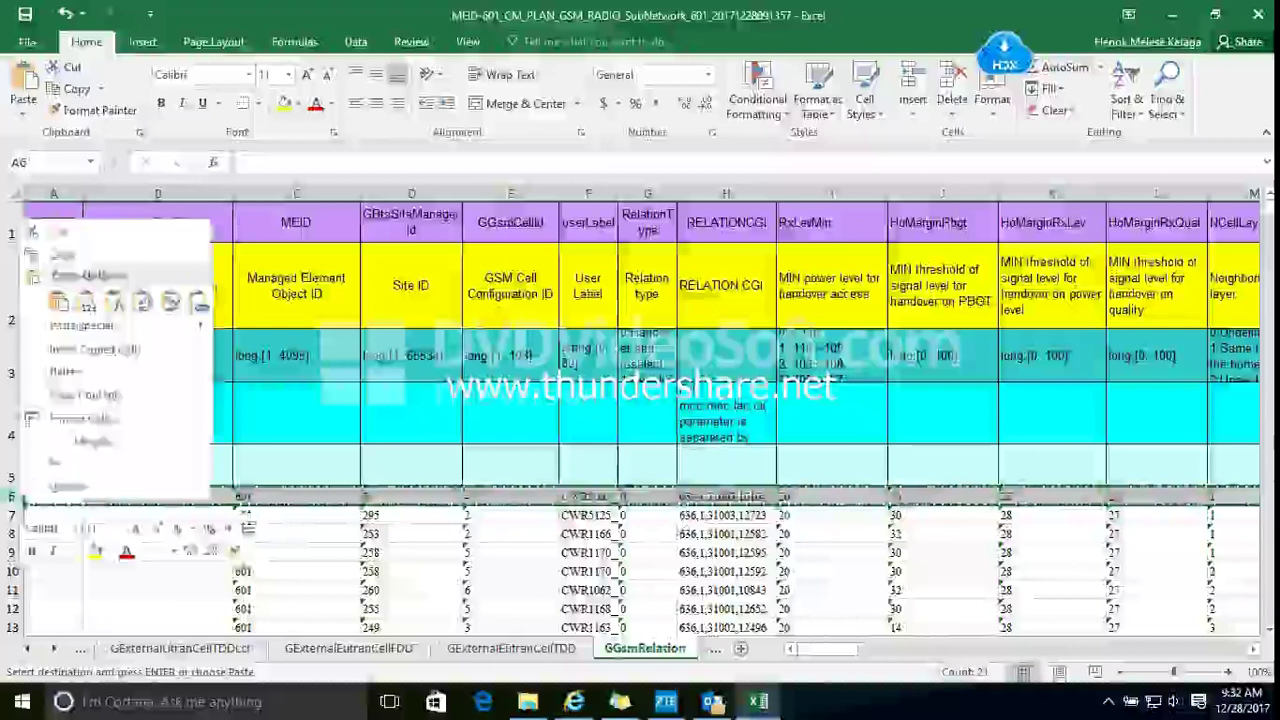
mouse_move(85, 325)
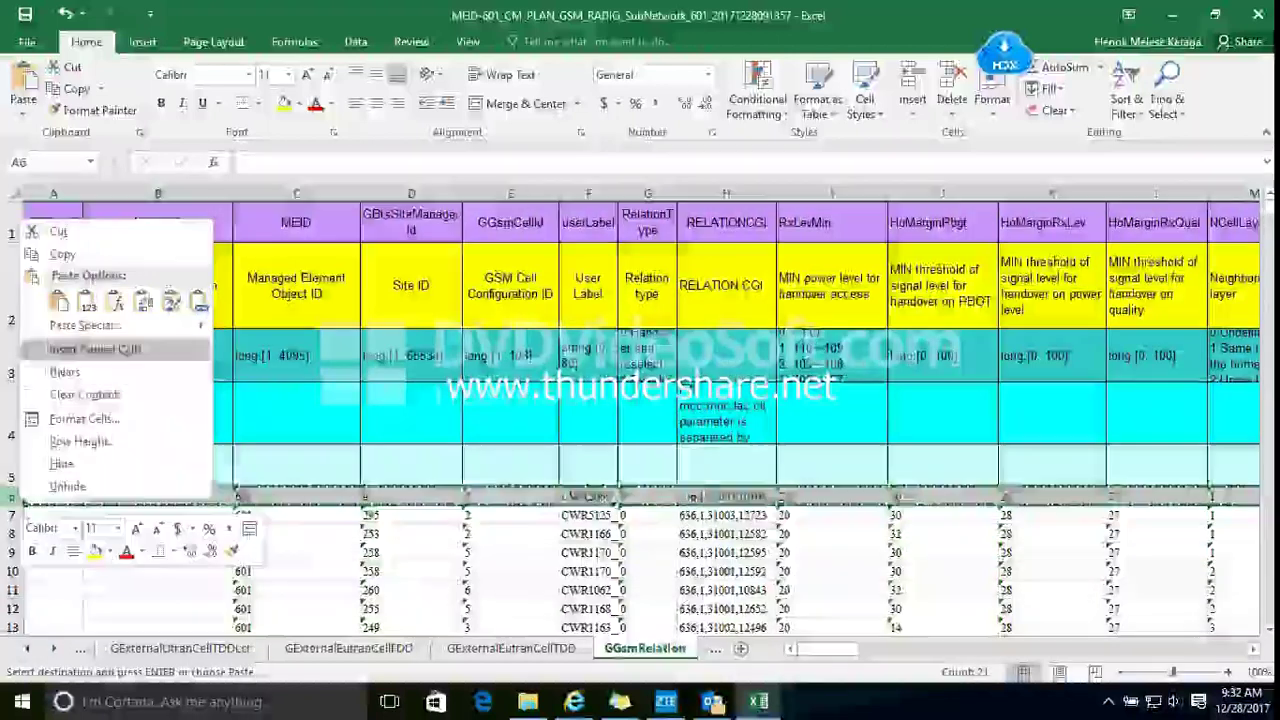
click(95, 348)
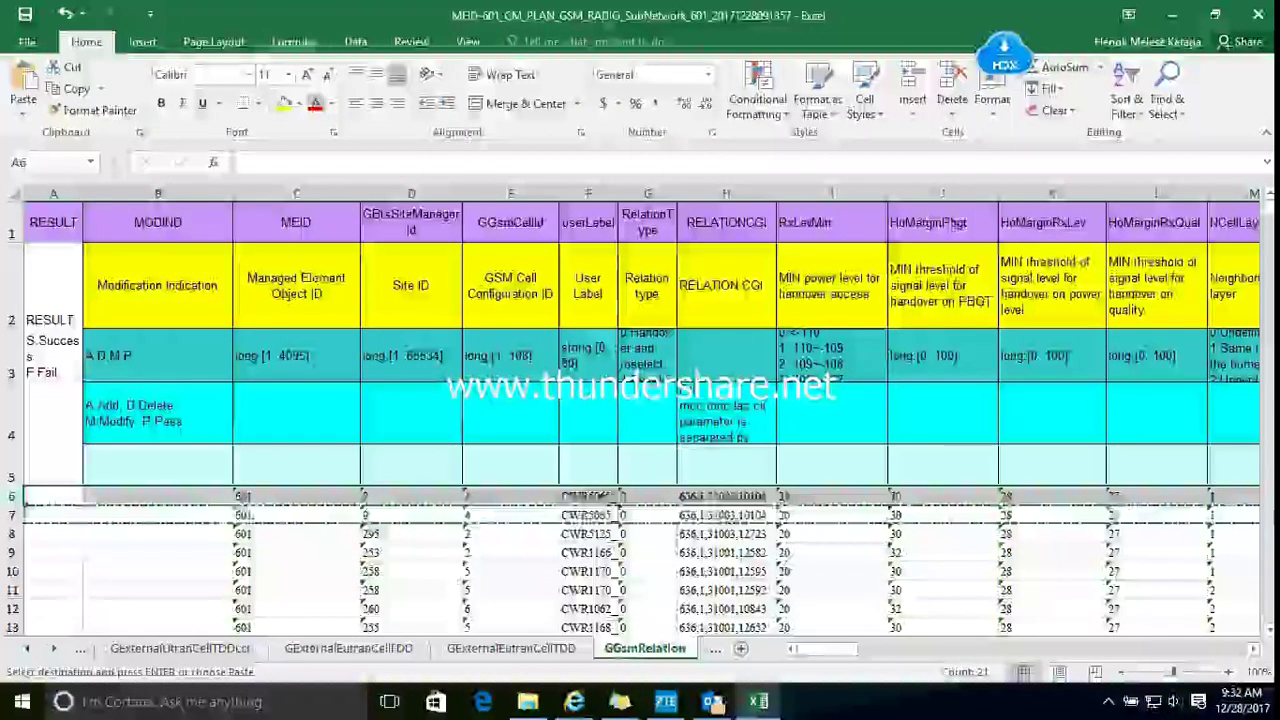
key(Return)
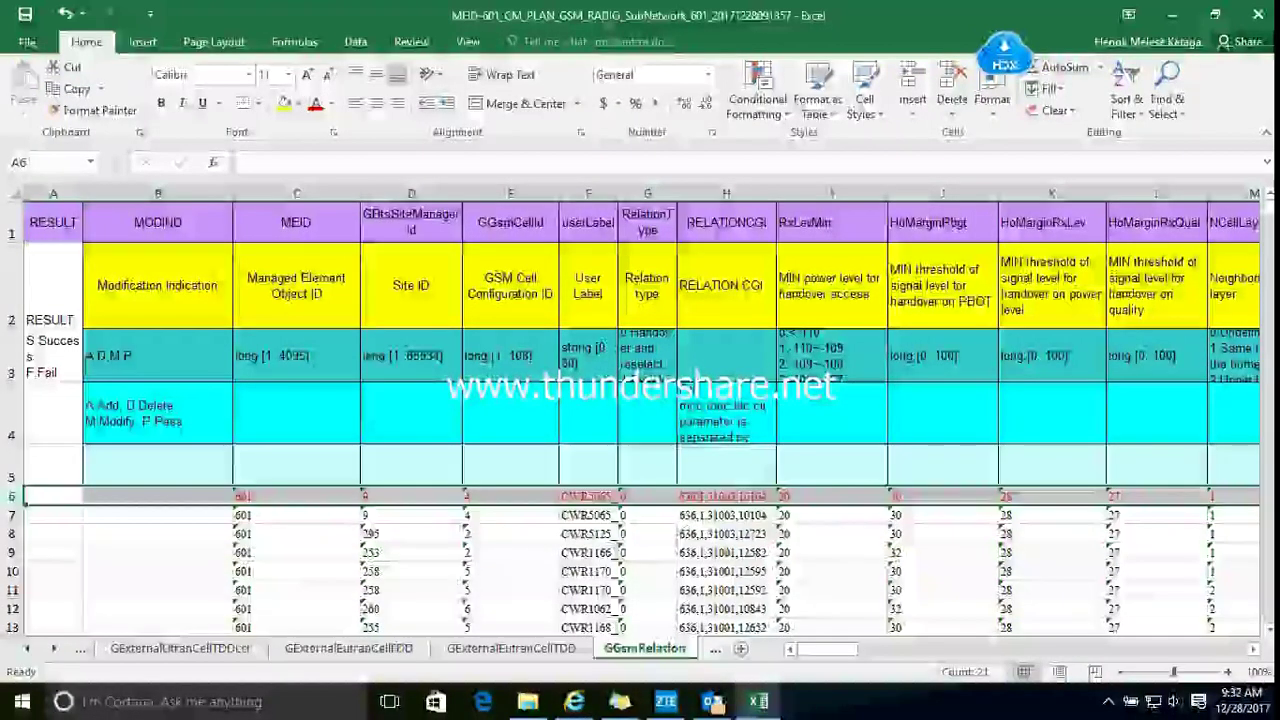
Set the Site ID to 34 and the GSM Cell Configuration ID to 1 in the copied relation row 6
click(411, 497)
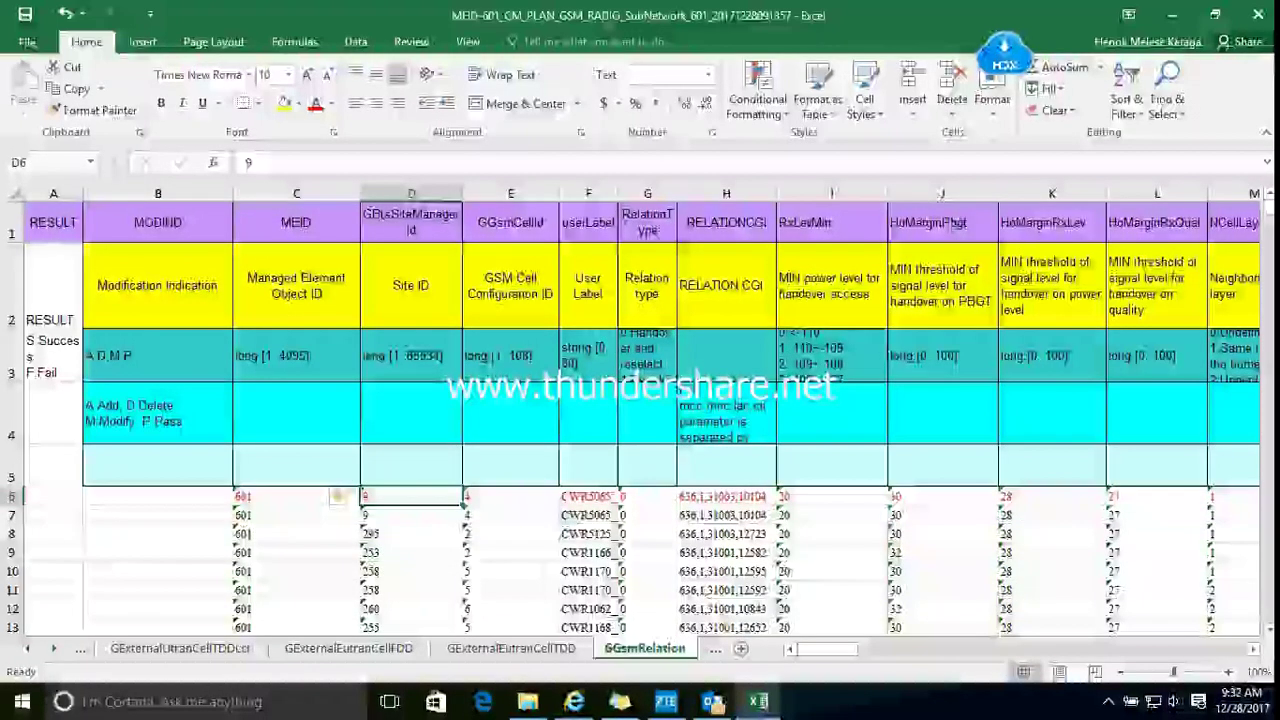
text(34)
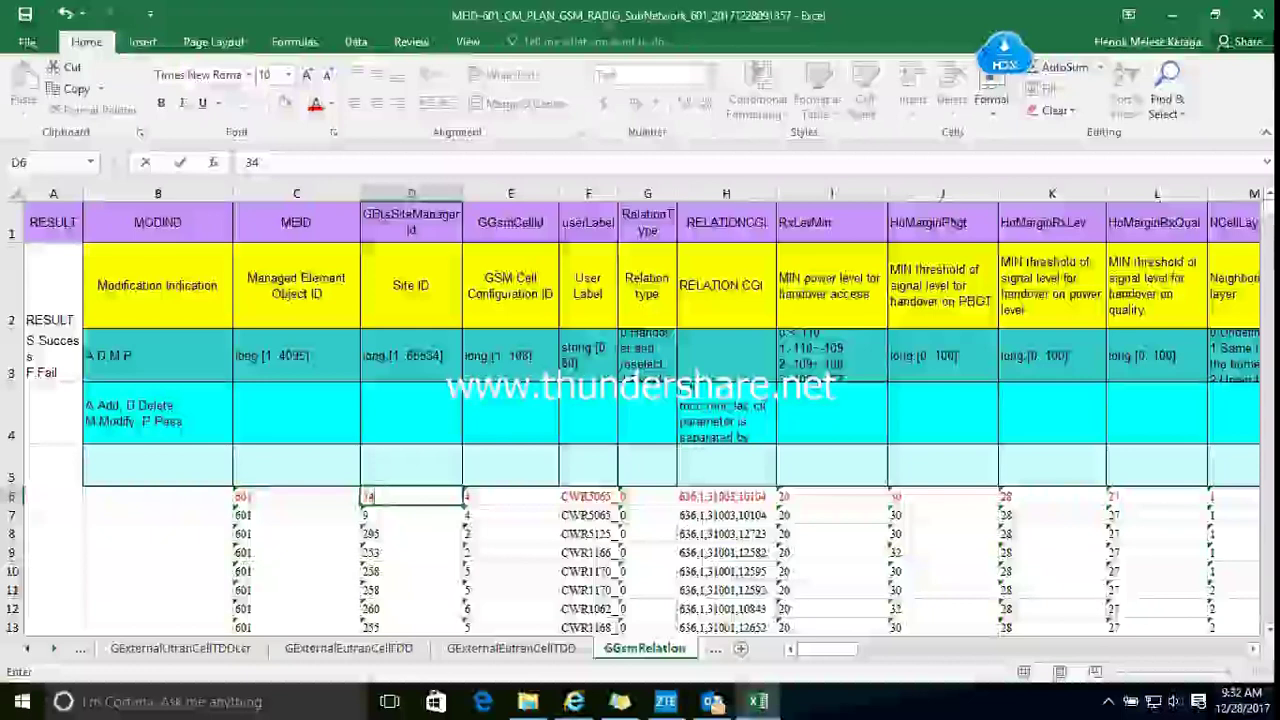
key(Tab)
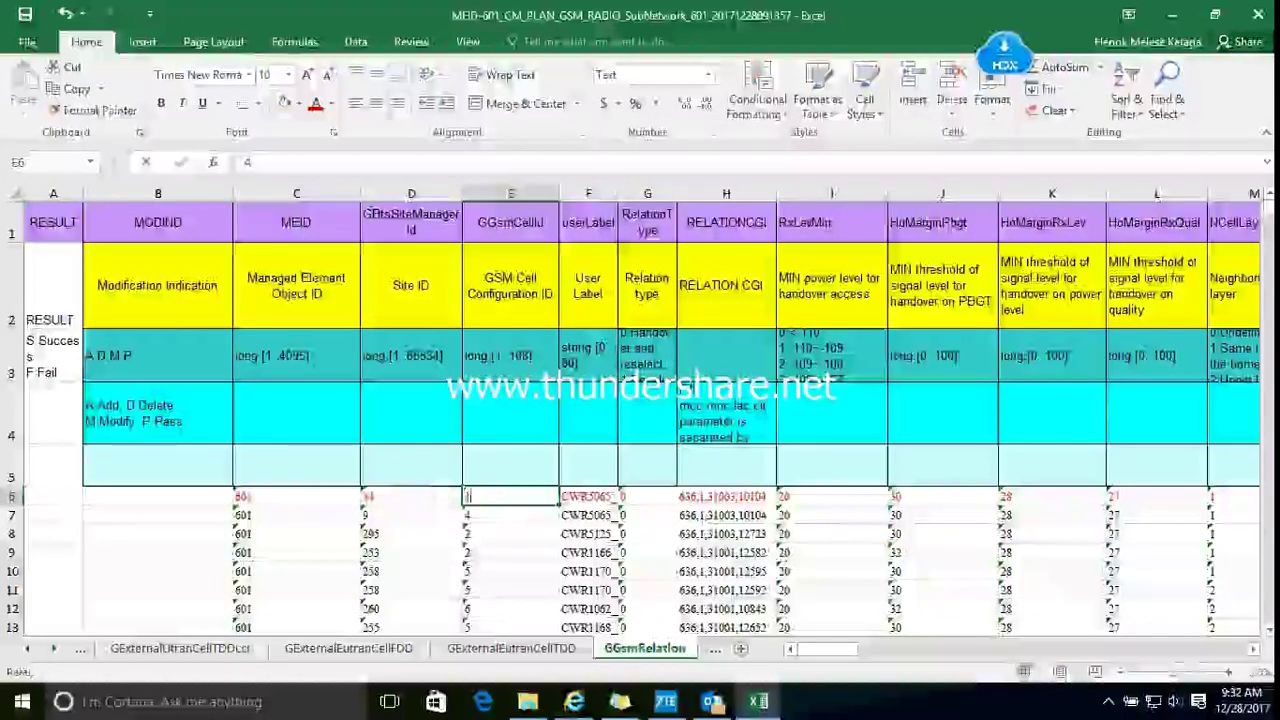
text(1)
key(Tab)
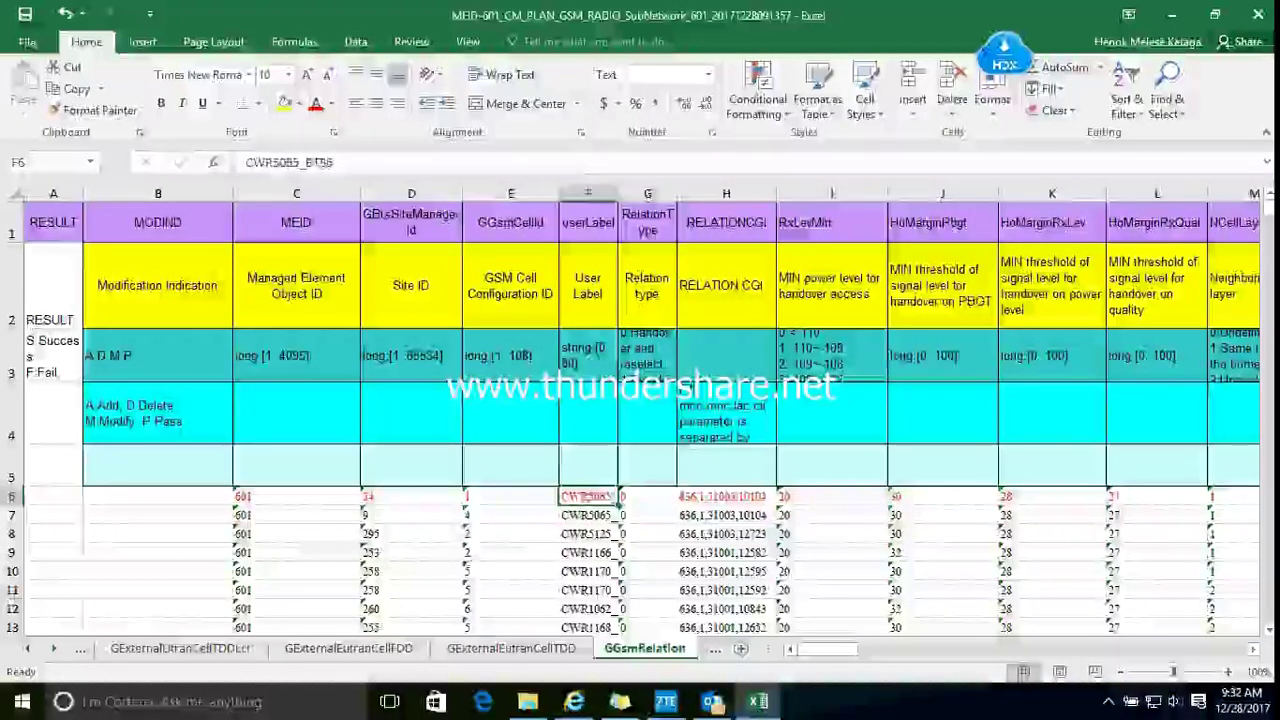
Examine the Relation type options in row 3 and the Relation type and RELATION CGI cells of row 6
key(Right)
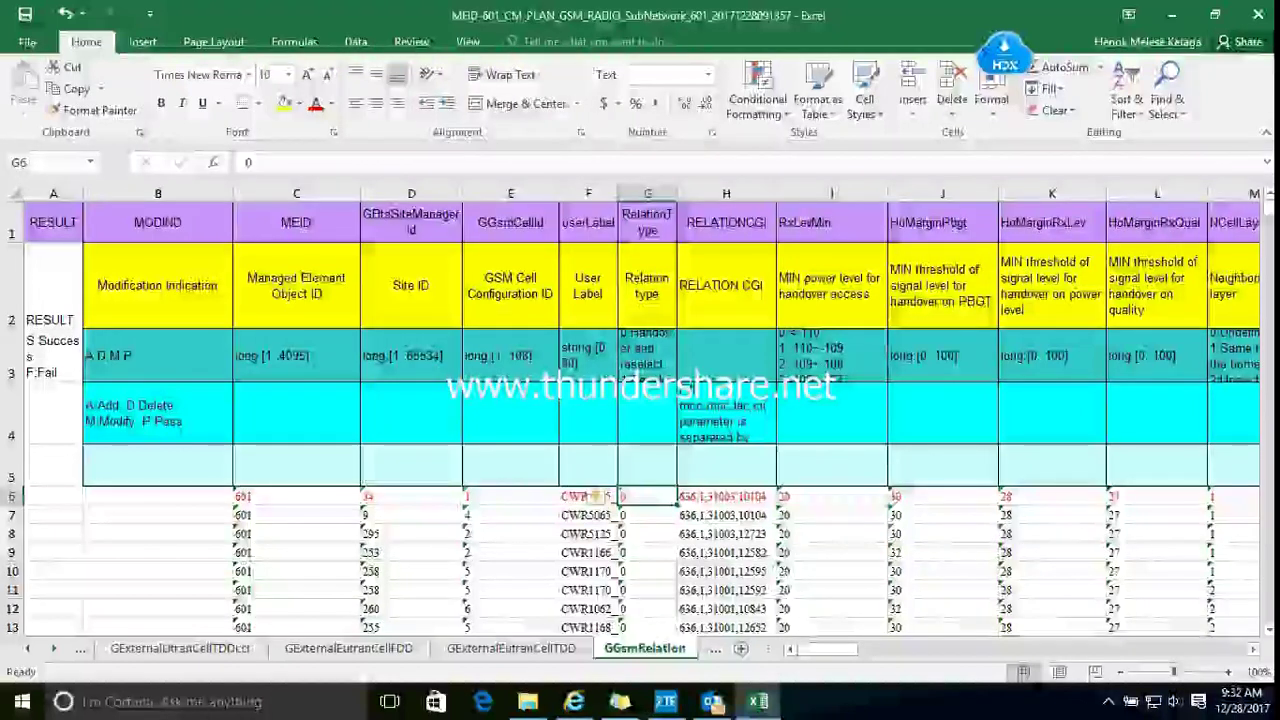
key(Up)
key(Up)
key(Up)
key(F2)
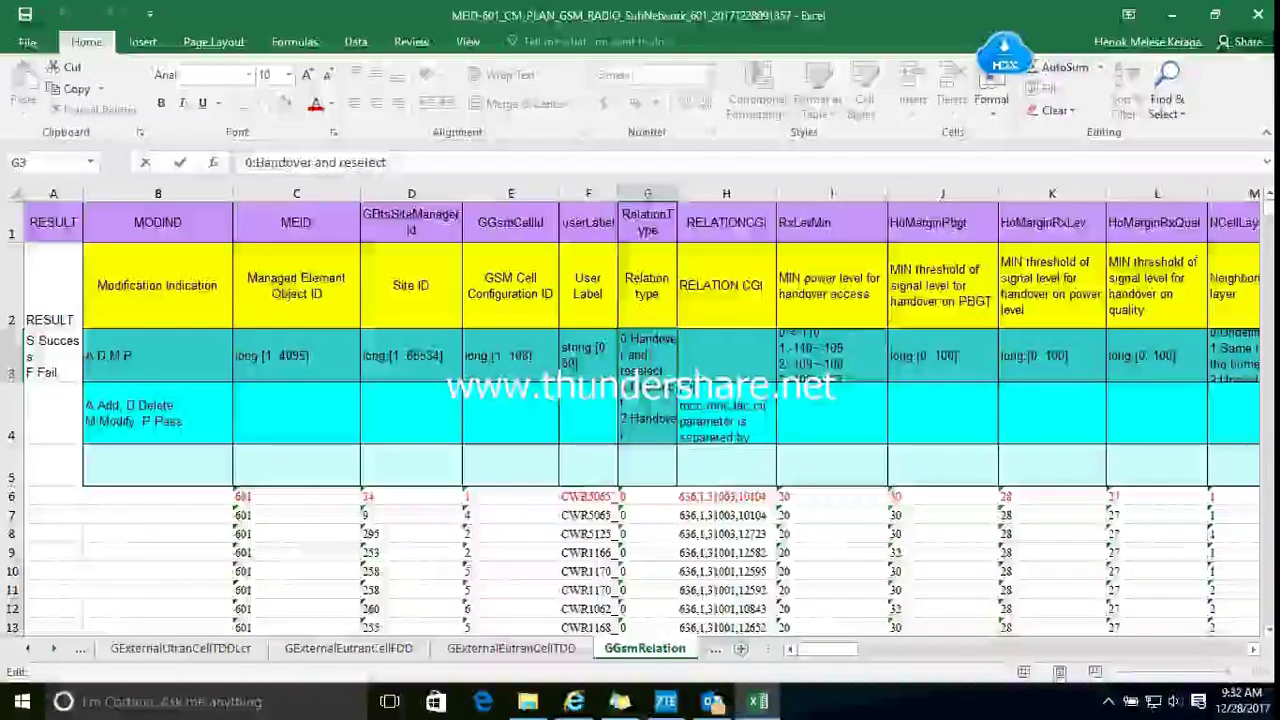
click(624, 496)
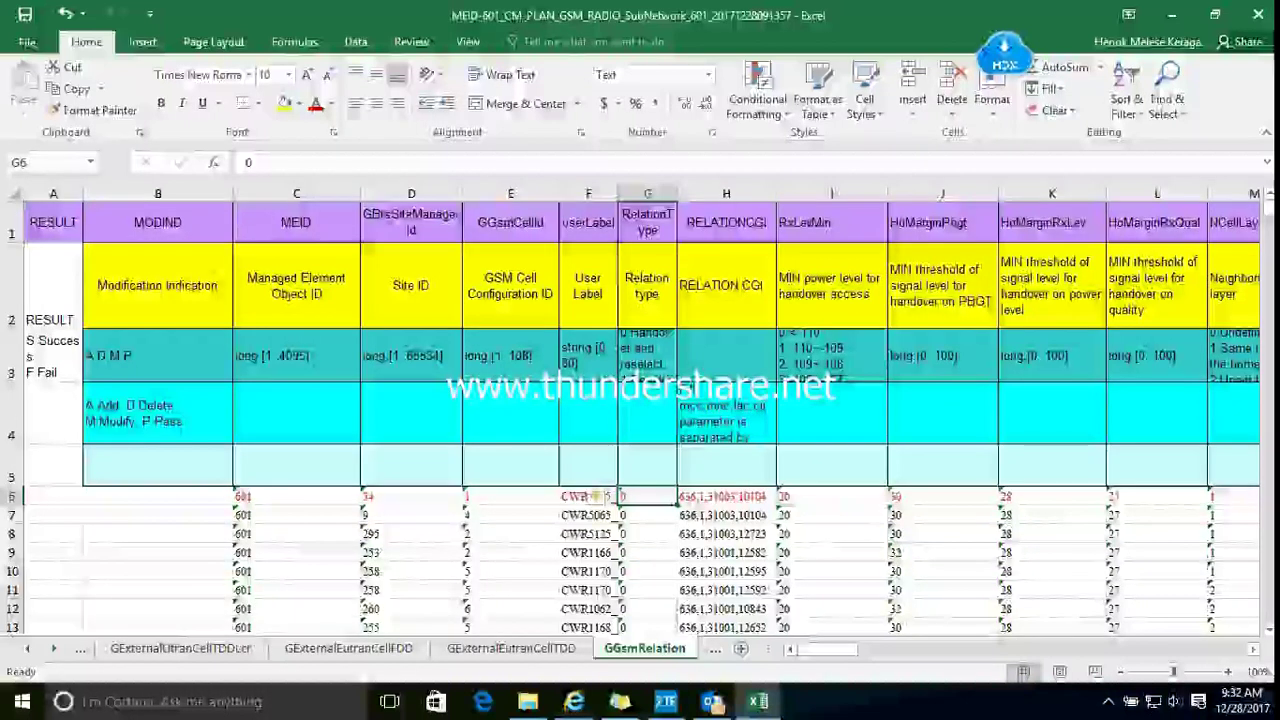
click(727, 497)
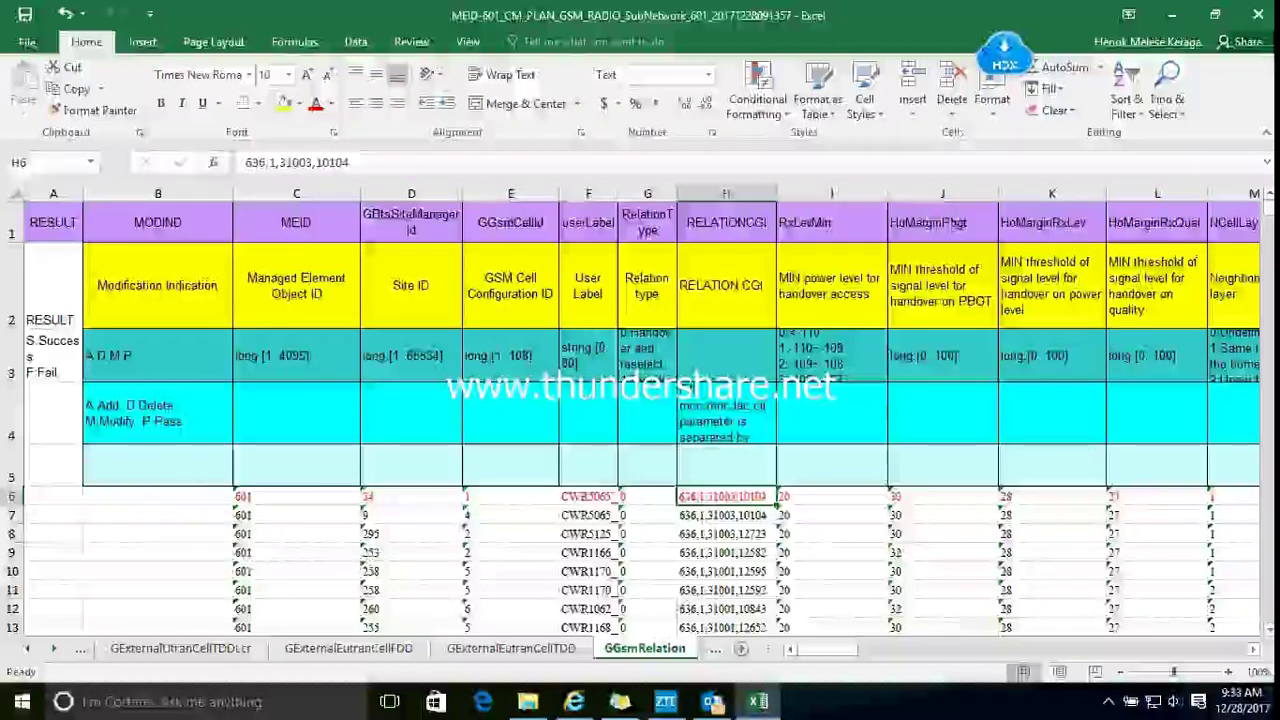
mouse_move(828, 650)
mouse_down()
mouse_move(844, 650)
mouse_move(828, 650)
mouse_up()
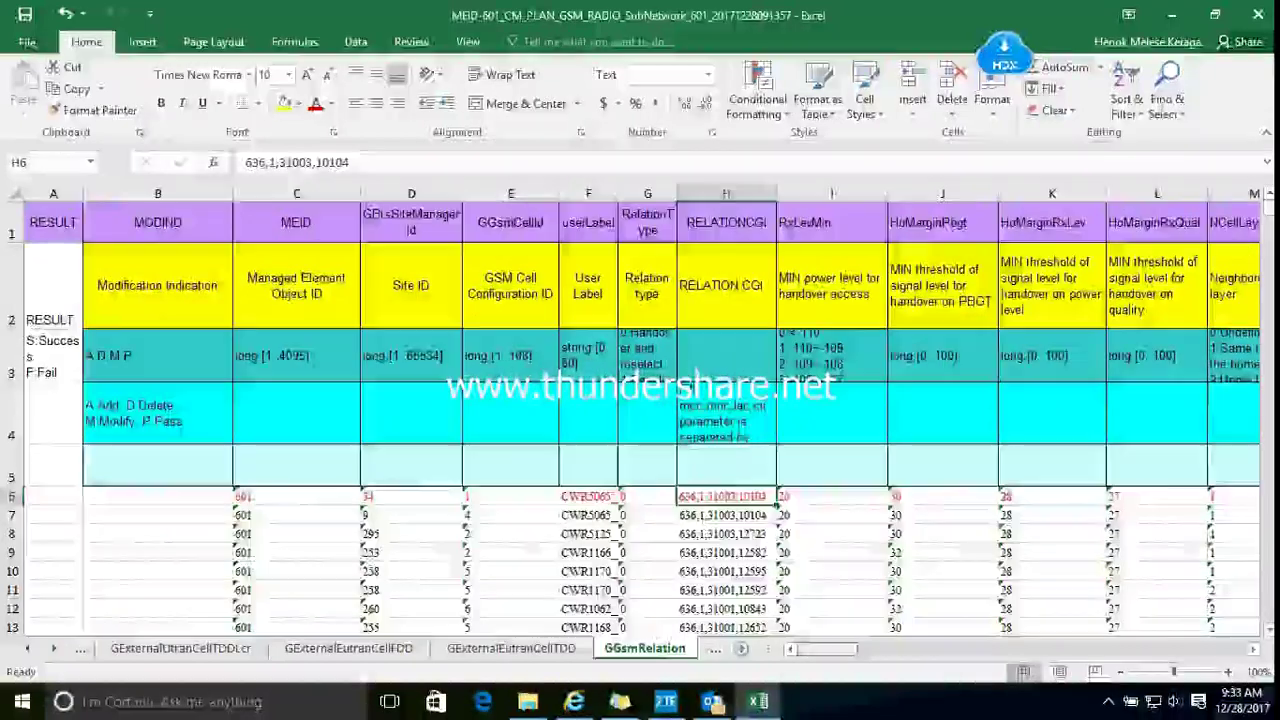
Examine the handover access level and PBGT, power level and quality threshold cells in row 6, comparing them with row 9
click(831, 497)
drag(785, 503, 1228, 498)
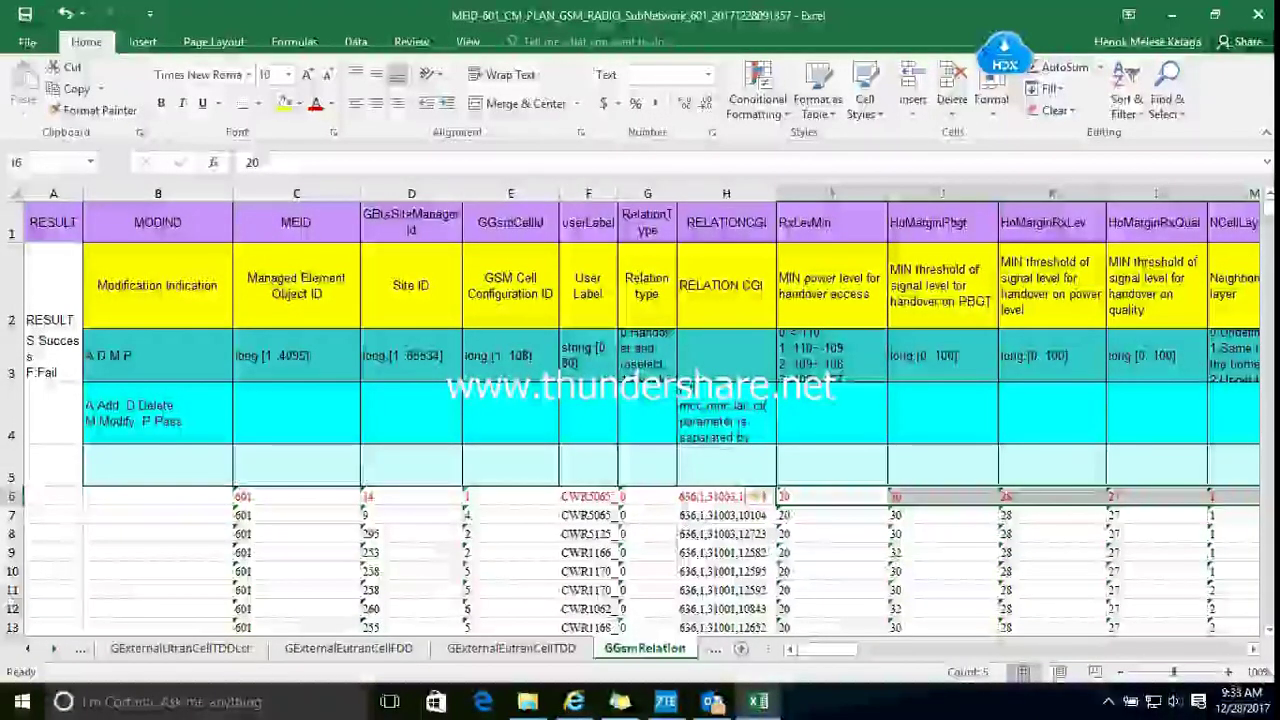
drag(836, 553, 1150, 553)
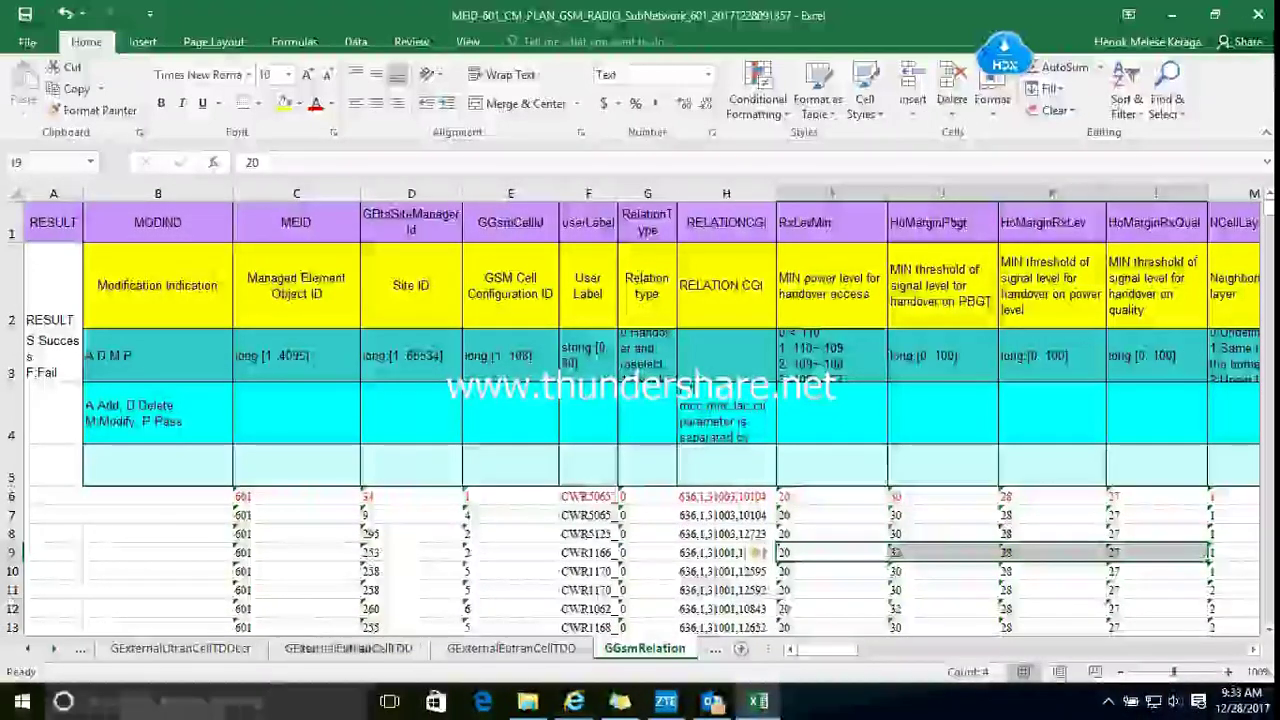
click(832, 497)
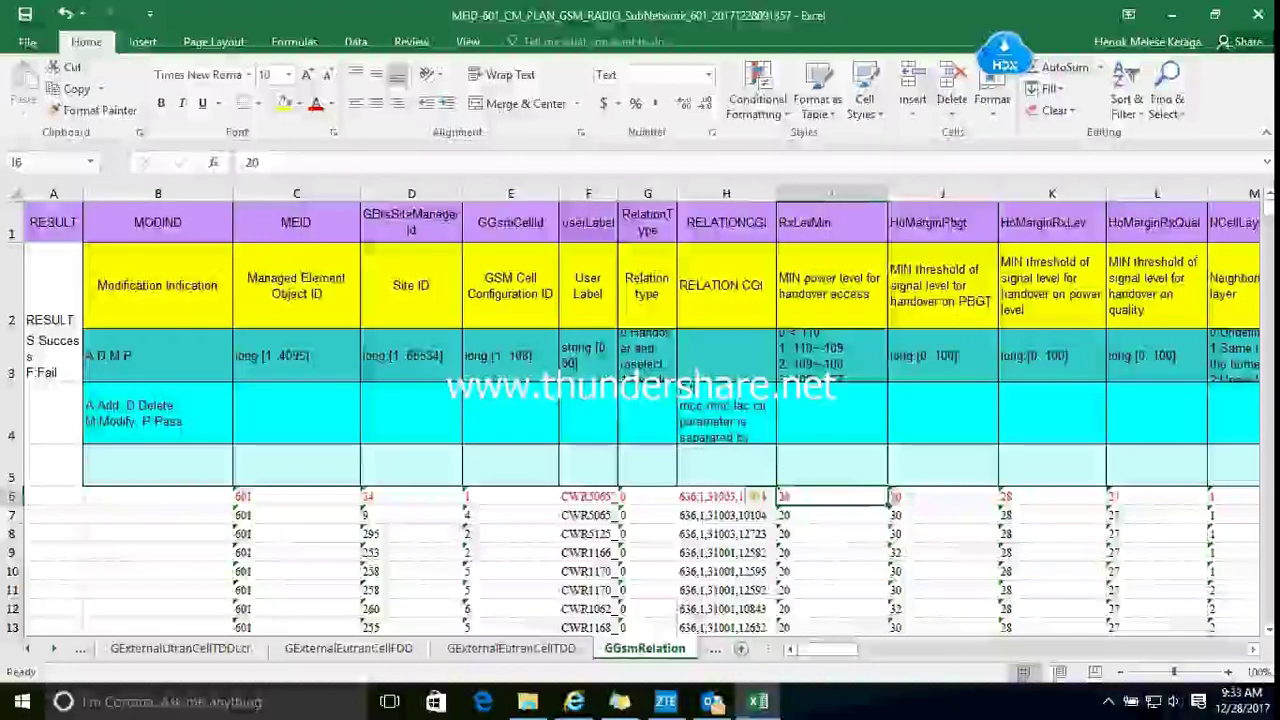
click(942, 497)
click(1052, 497)
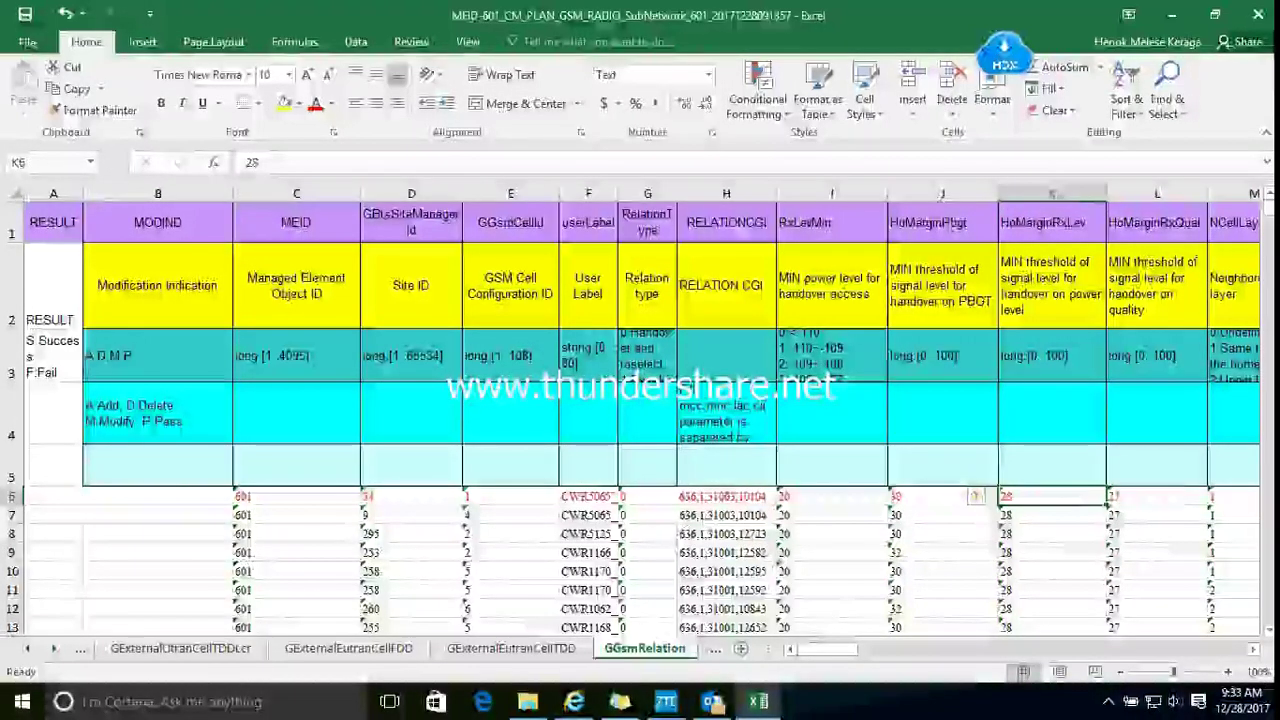
click(1157, 497)
drag(832, 497, 942, 497)
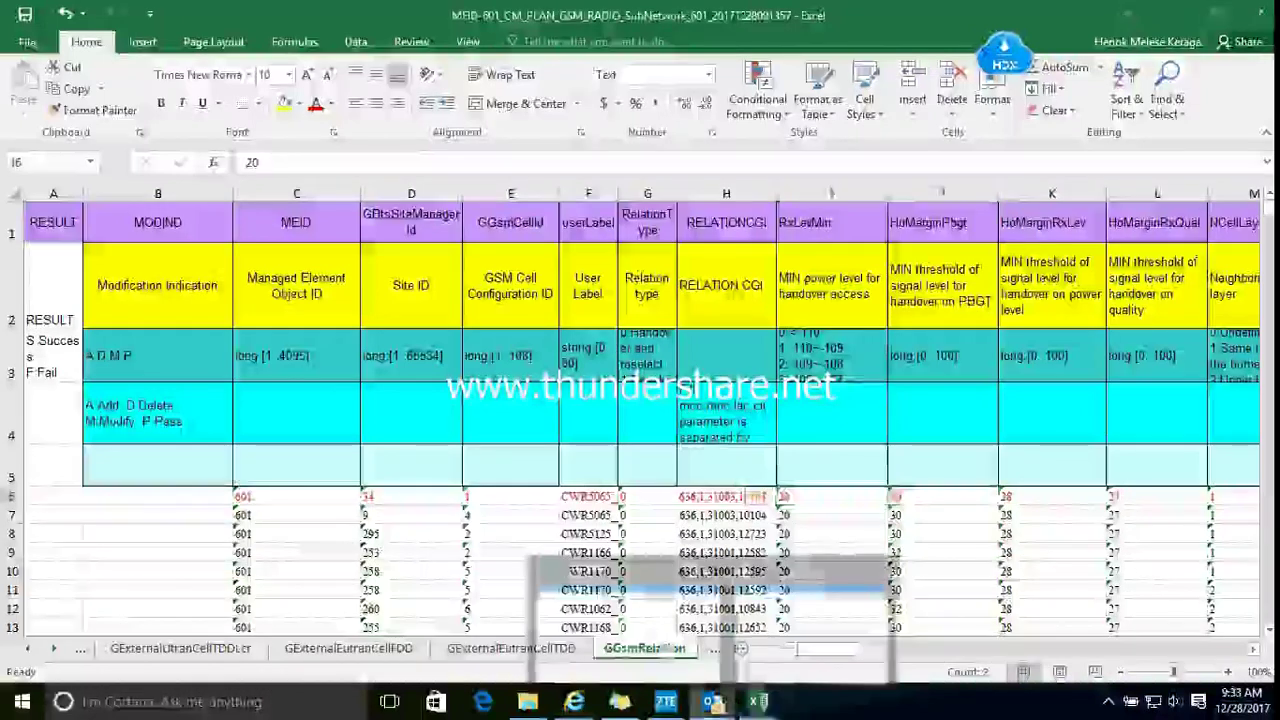
Switch to the Discussion Topic e-mail in Outlook and review the TCHF/TCHH rate change and neighbor cell topics
click(810, 628)
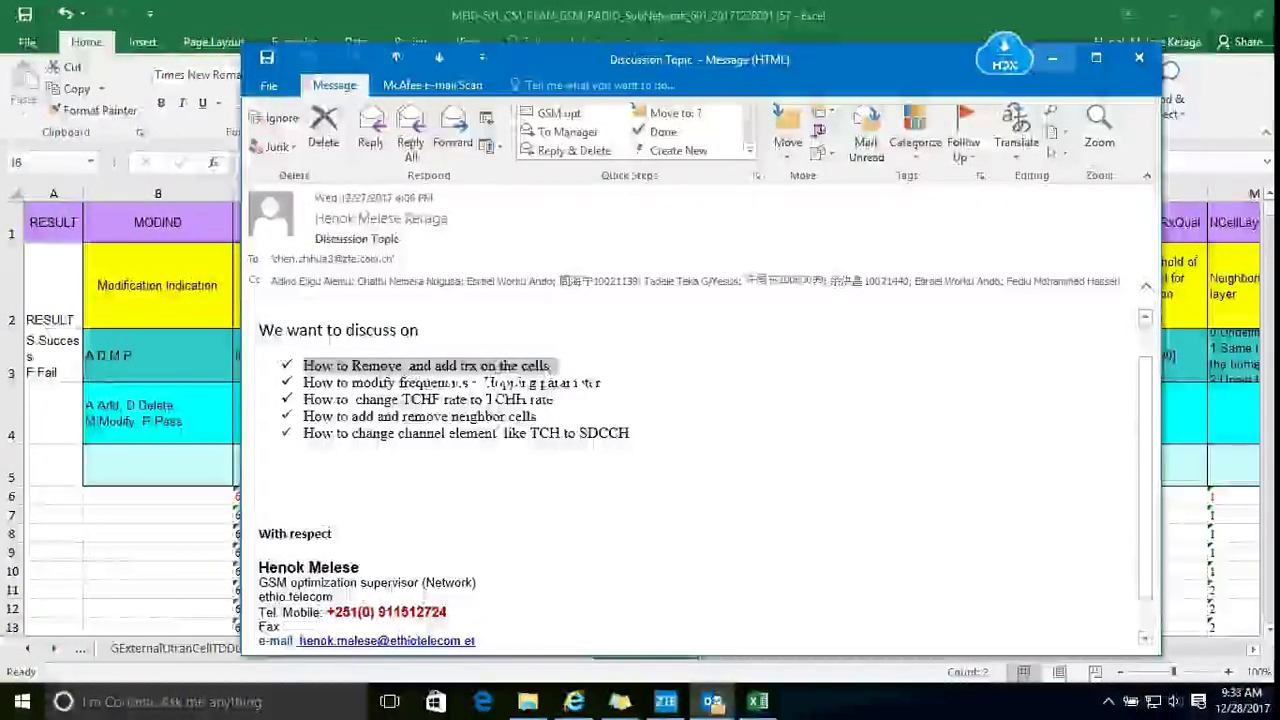
drag(556, 400, 305, 383)
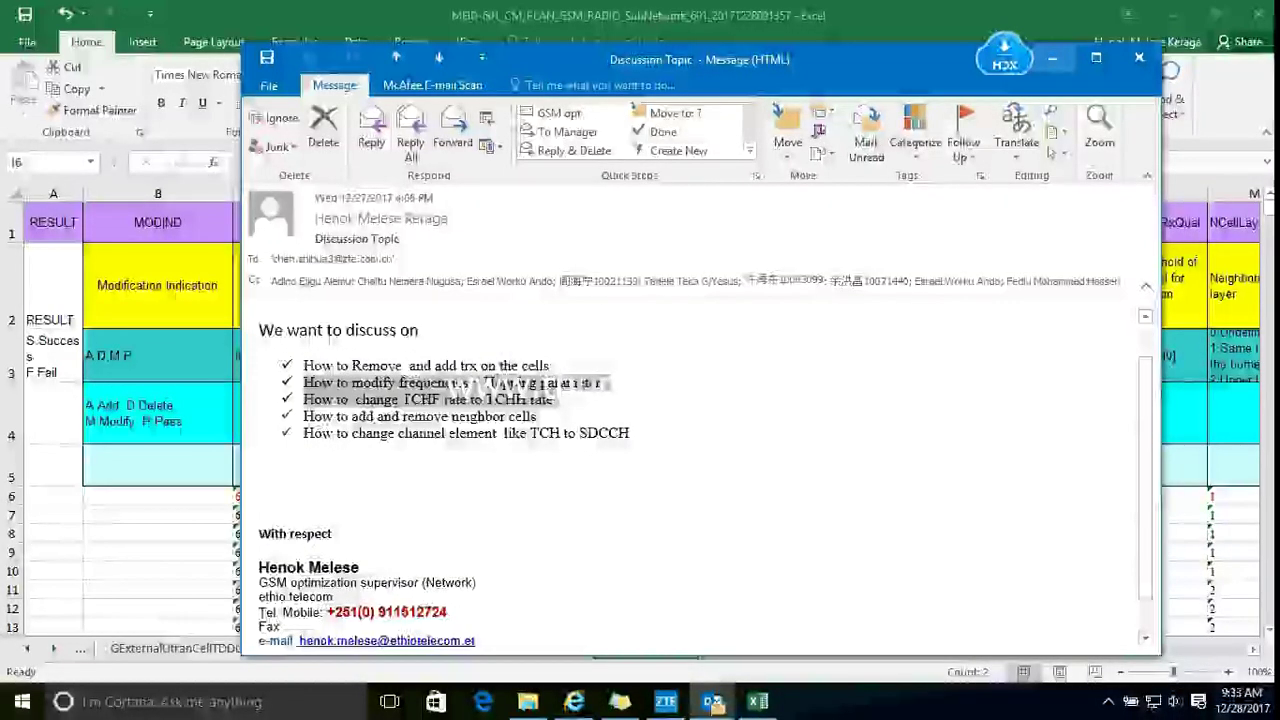
click(540, 417)
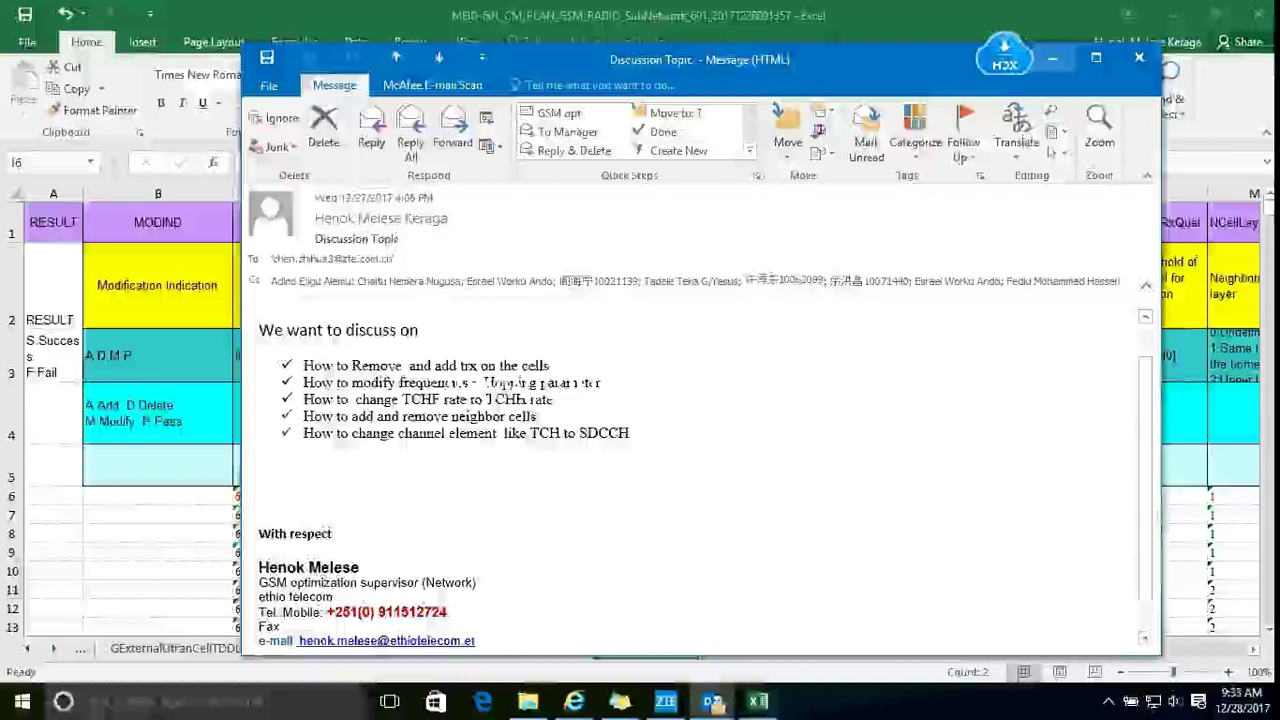
mouse_move(665, 703)
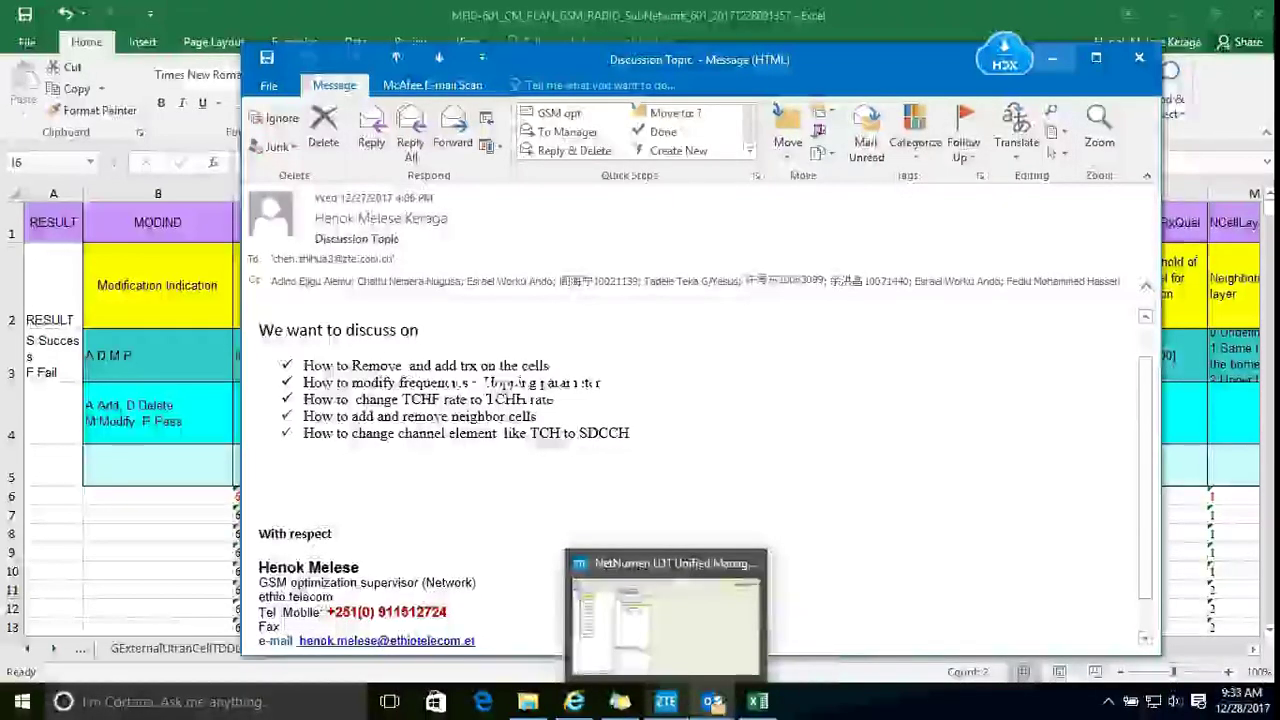
Switch back to the Excel plan workbook and open the GGsmCell sheet from its link on the Index sheet
click(757, 701)
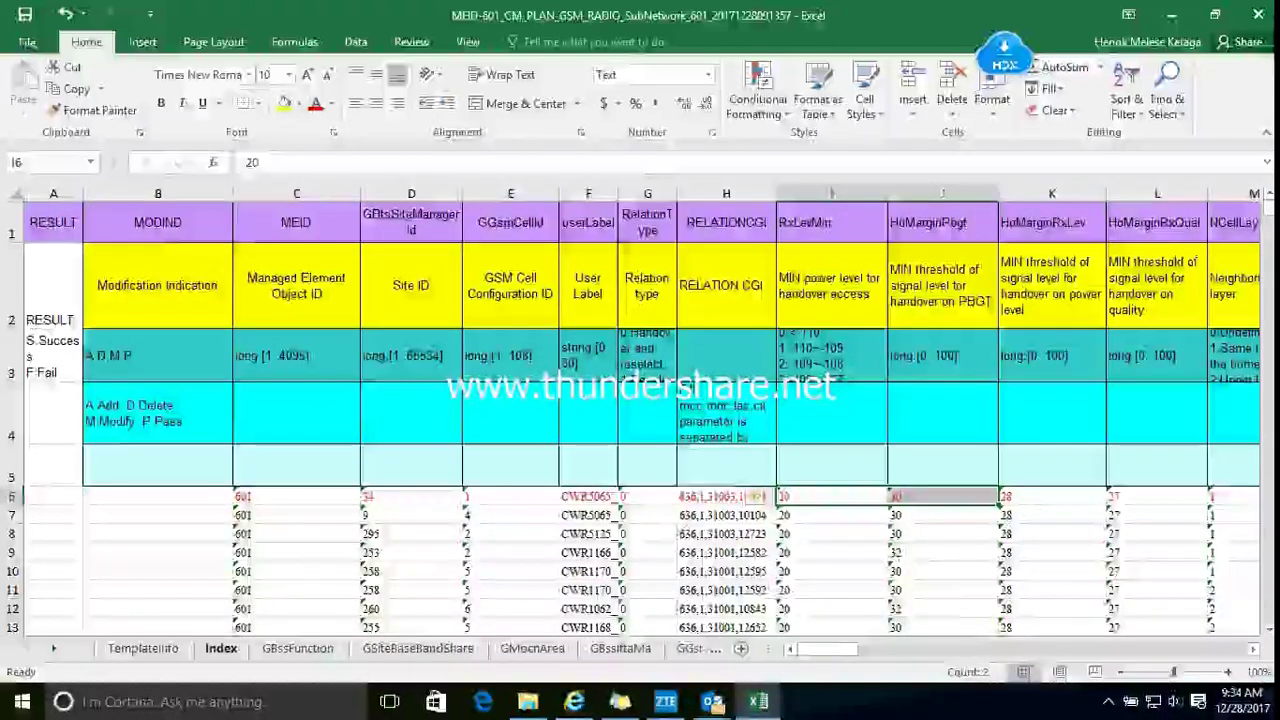
click(221, 649)
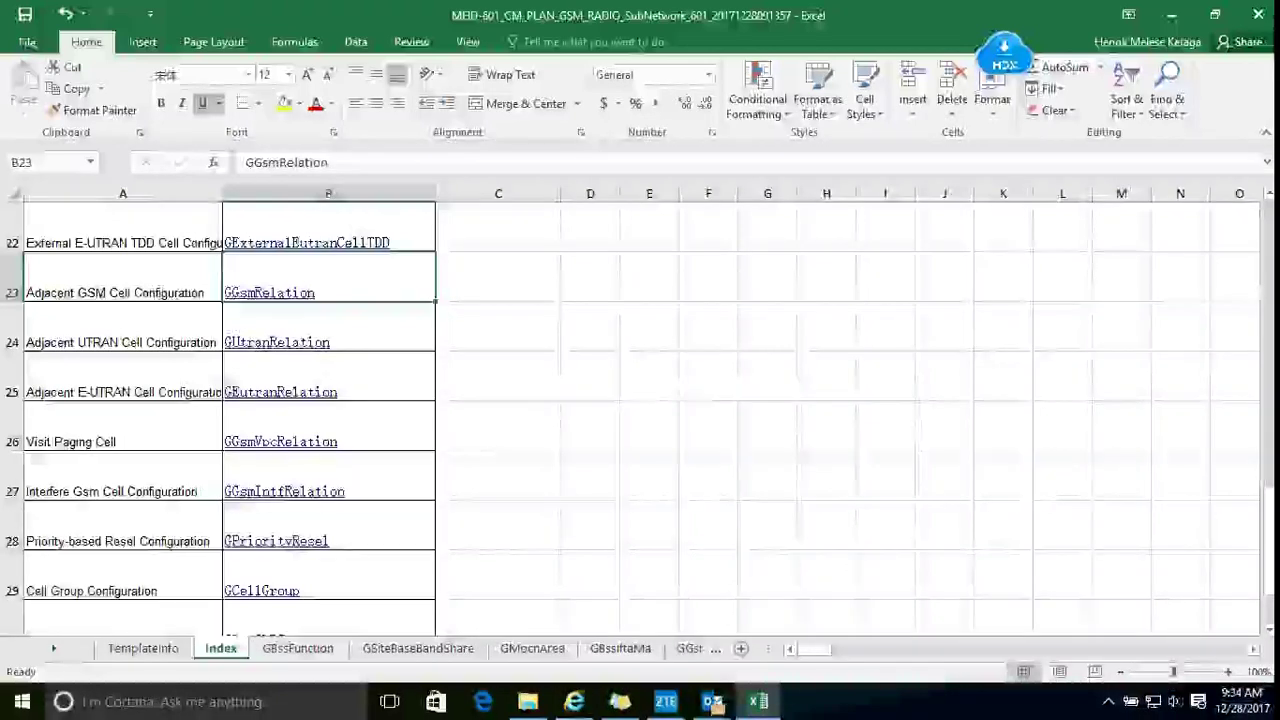
scroll(230, 410, up, 7)
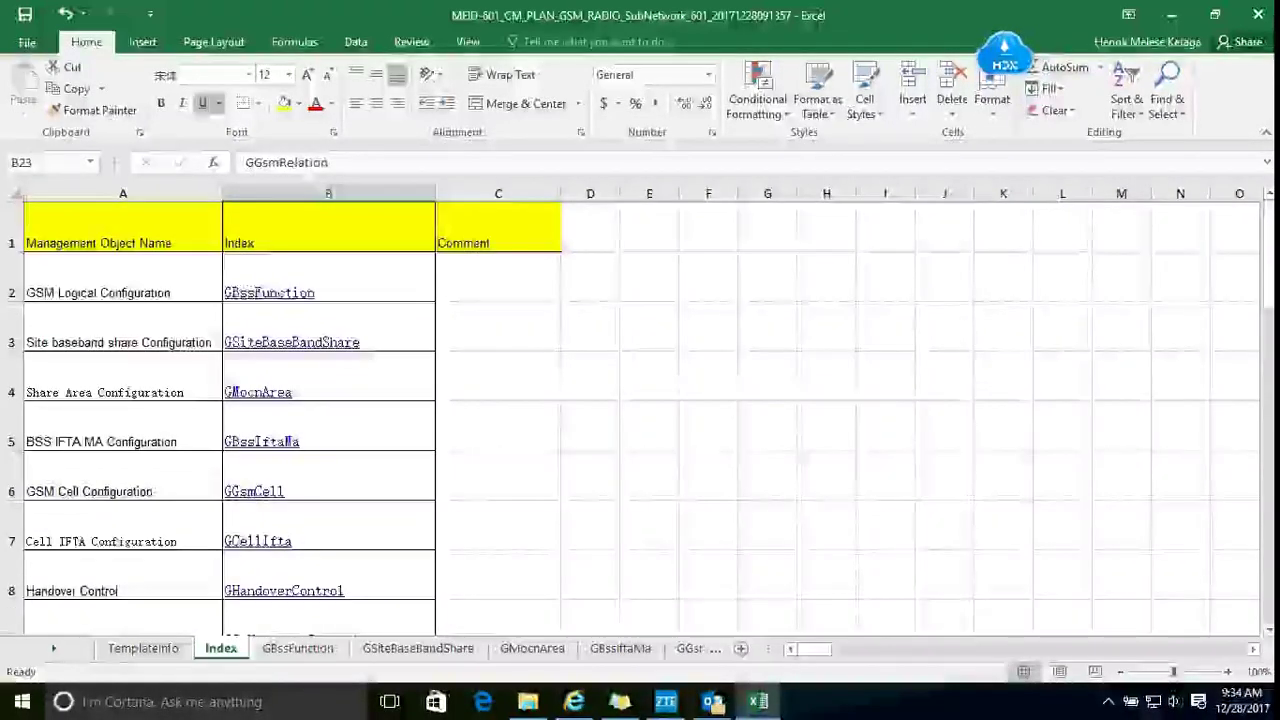
click(254, 492)
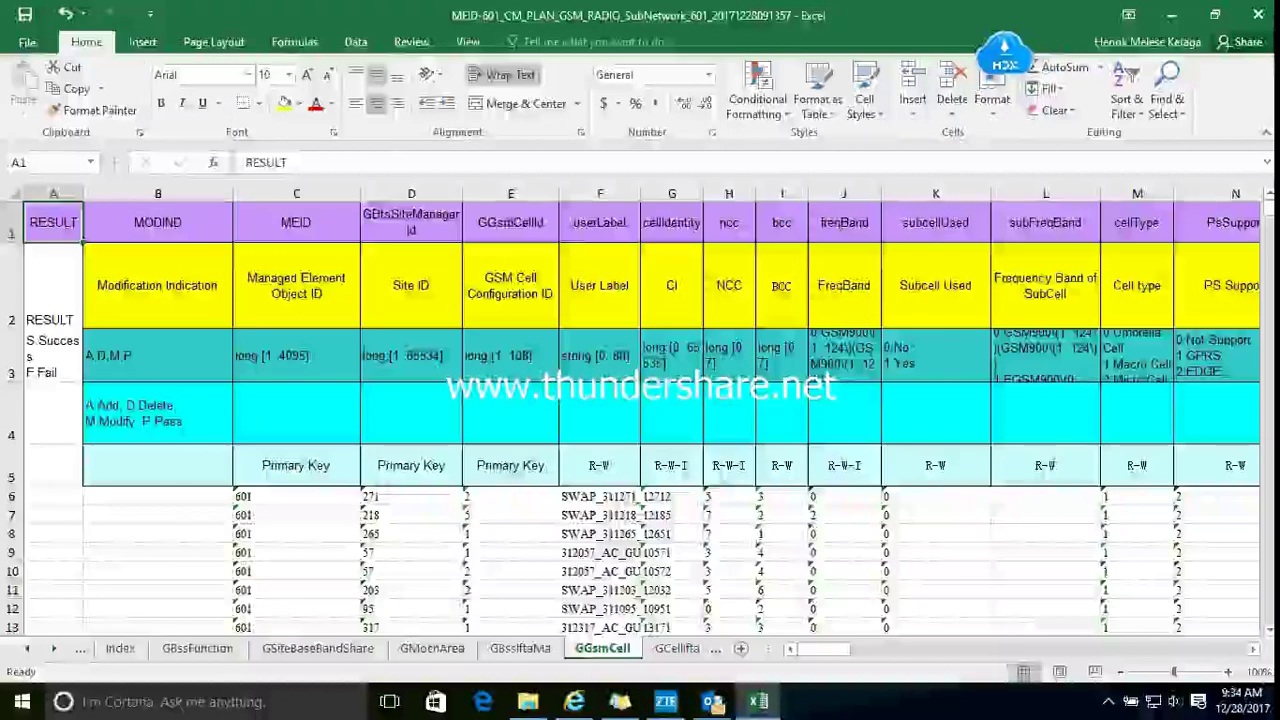
Examine the row 2 parameter headers of the GGsmCell sheet from NCC through Dynamic HR support indication to Cell Scenario Name
click(729, 286)
key(Right)
key(Right)
key(Right)
key(Right)
key(Right)
key(Right)
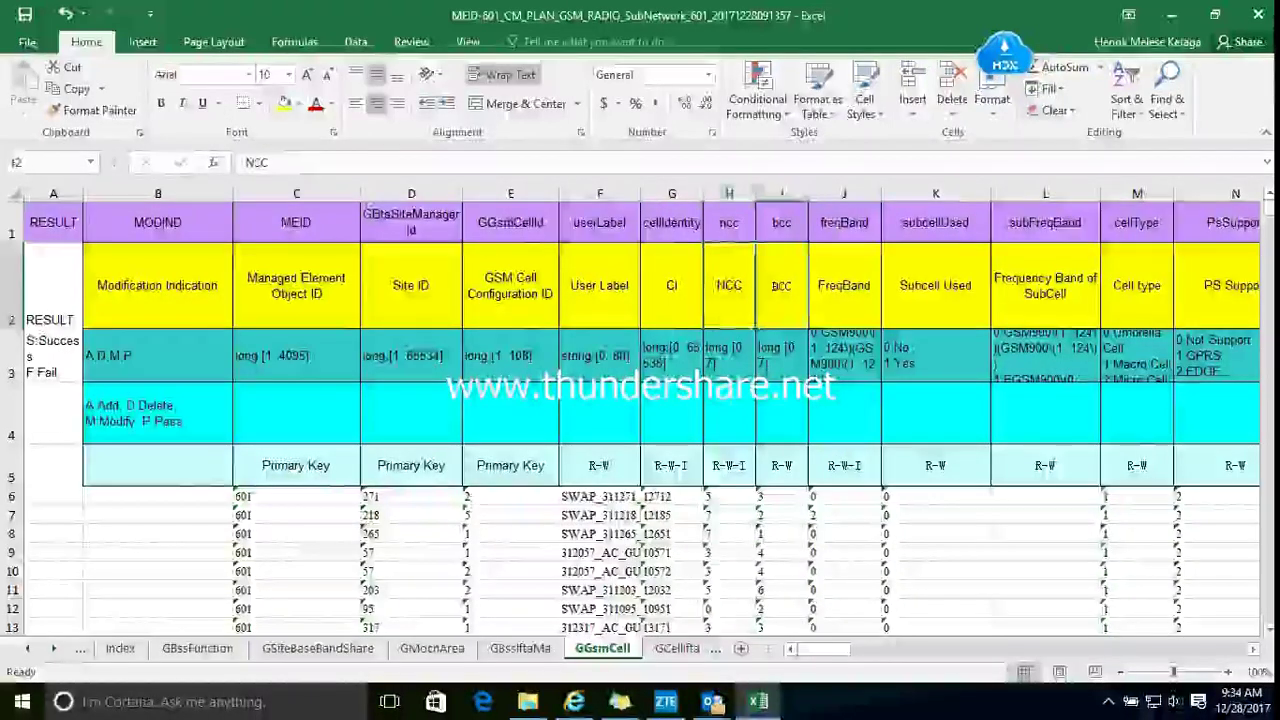
key(Right)
key(Right)
key(Right)
key(Right)
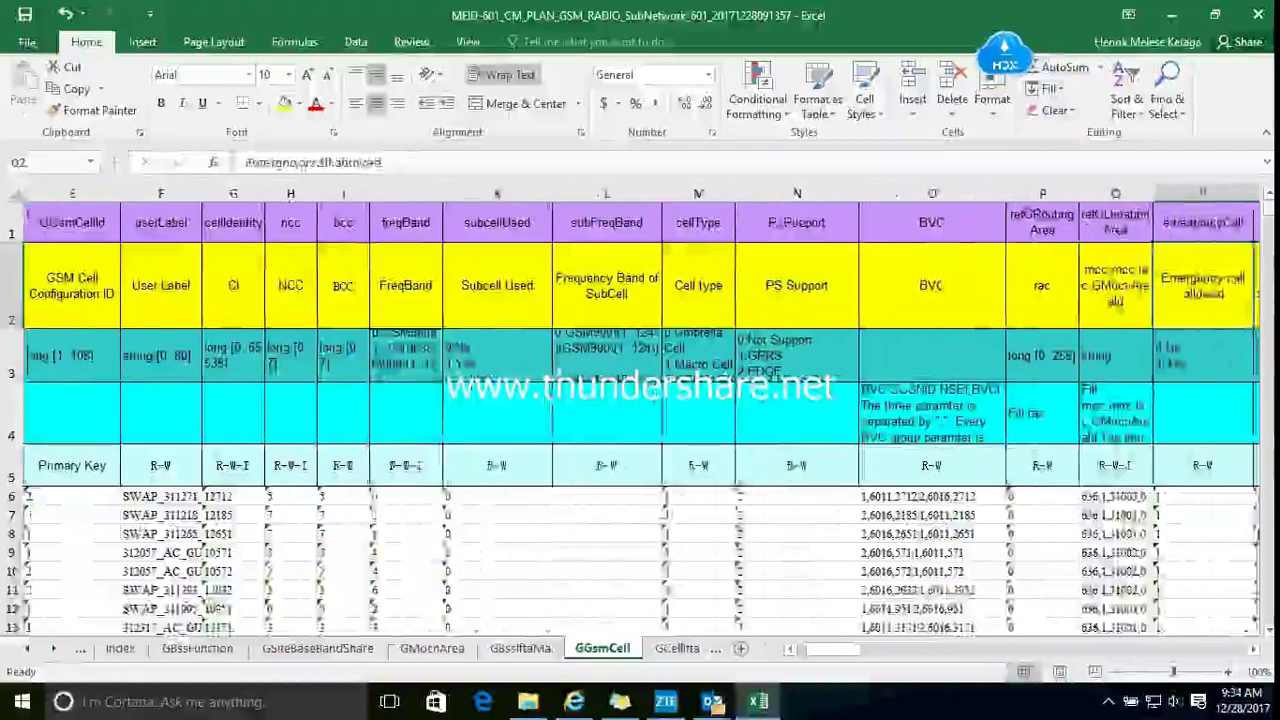
key(Right)
key(Right)
key(Right)
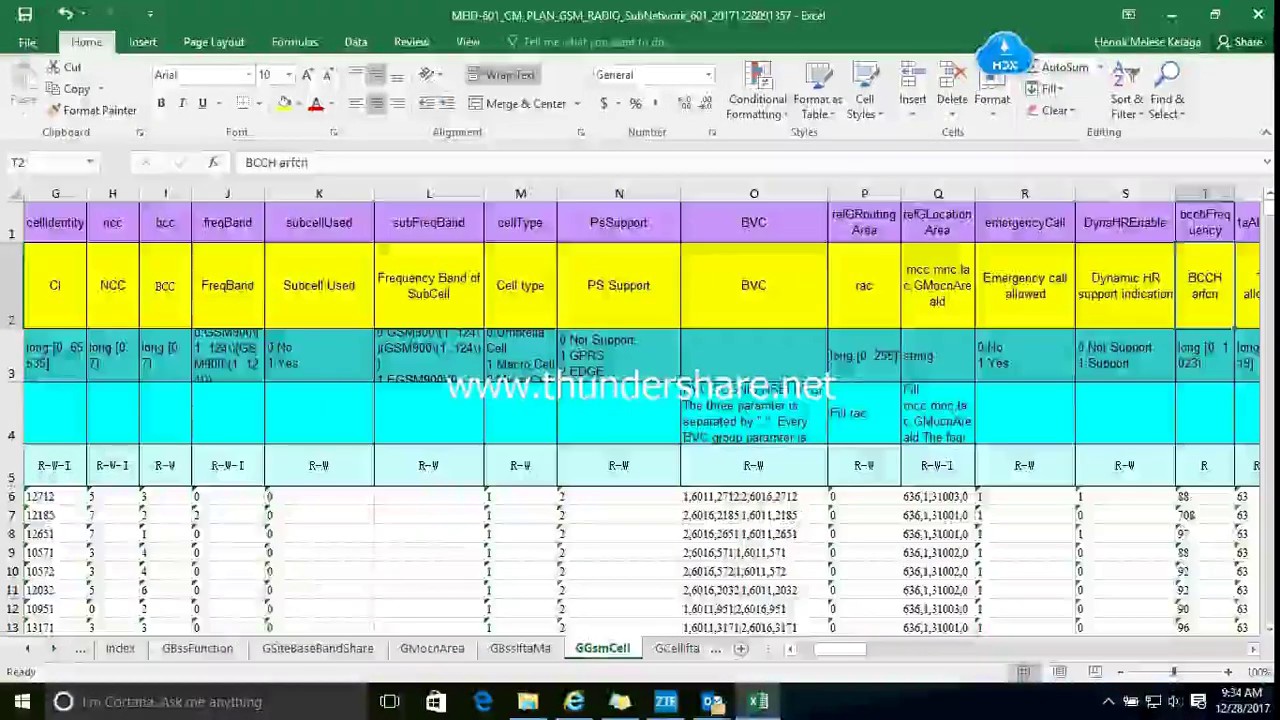
key(Left)
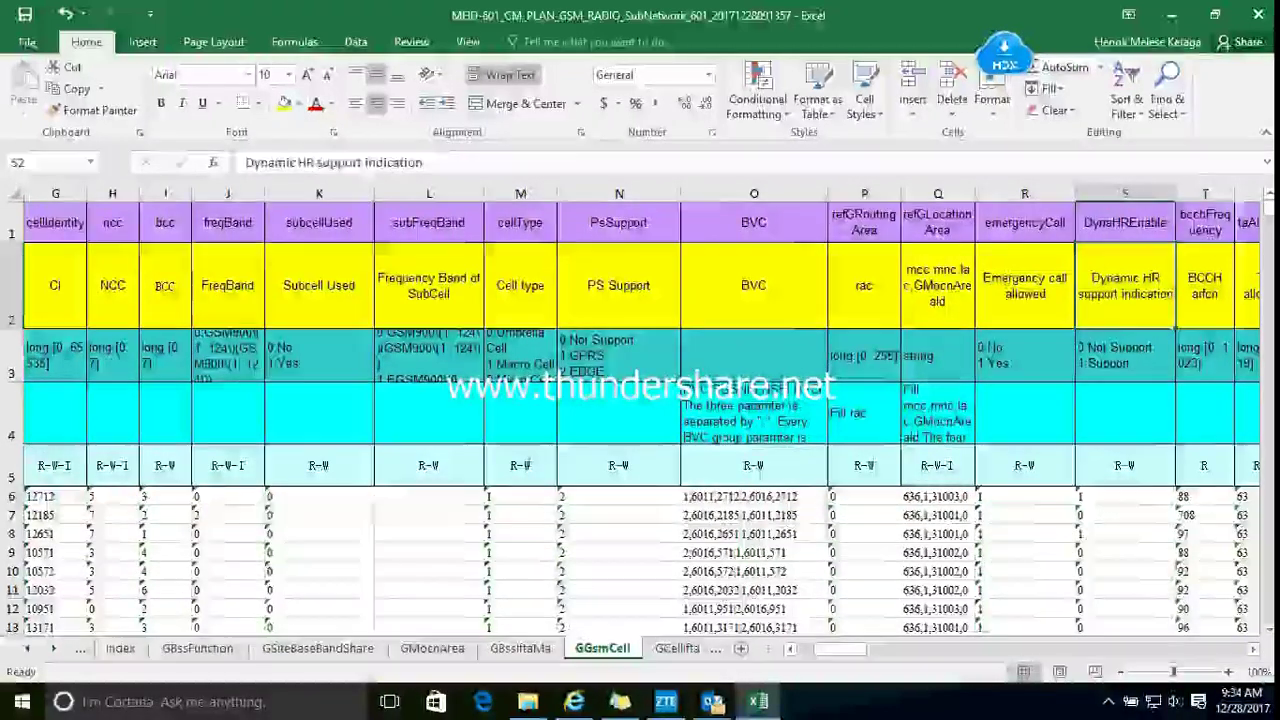
key(Right)
key(Right)
key(Right)
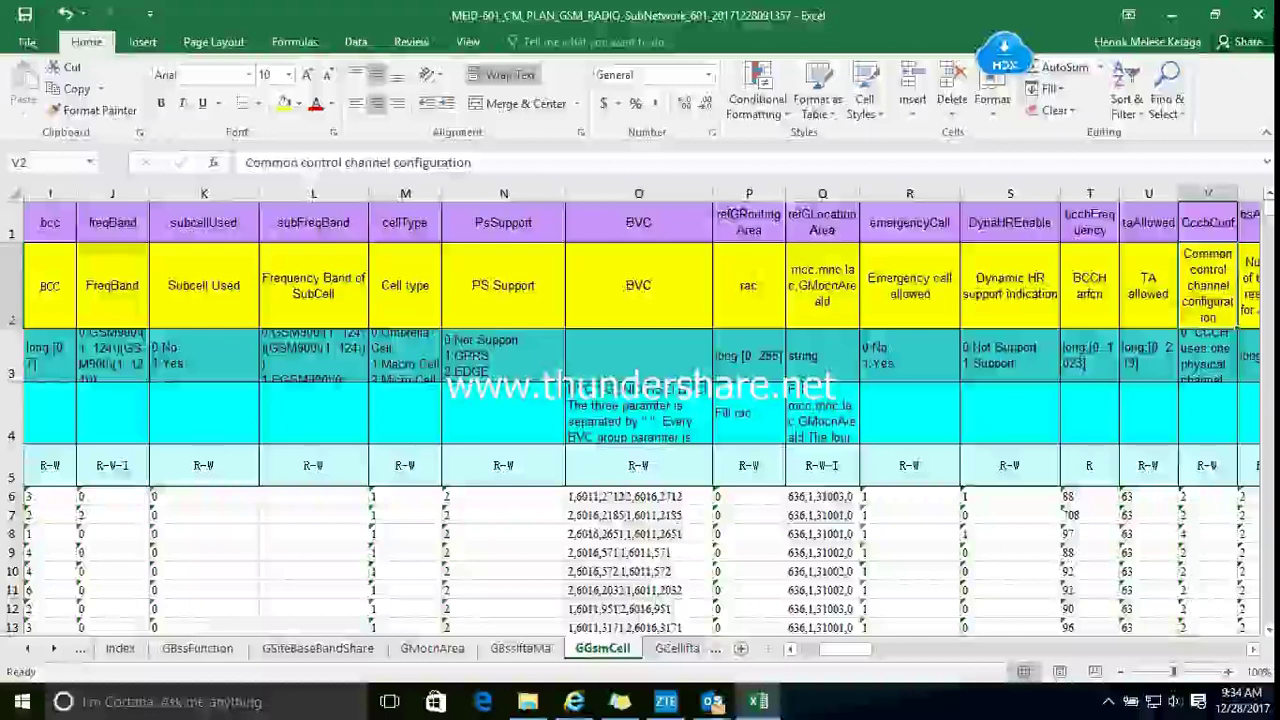
key(Right)
key(Right)
key(Right)
key(Right)
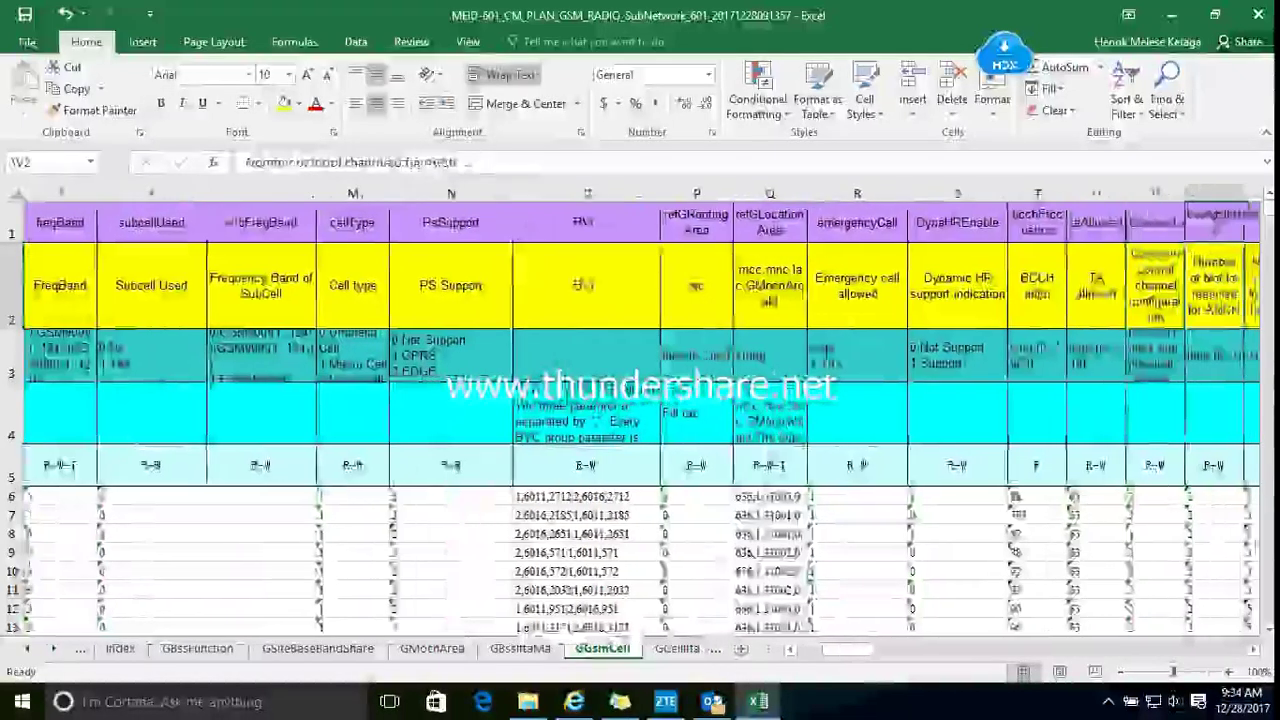
key(Right)
key(Right)
key(Right)
key(Right)
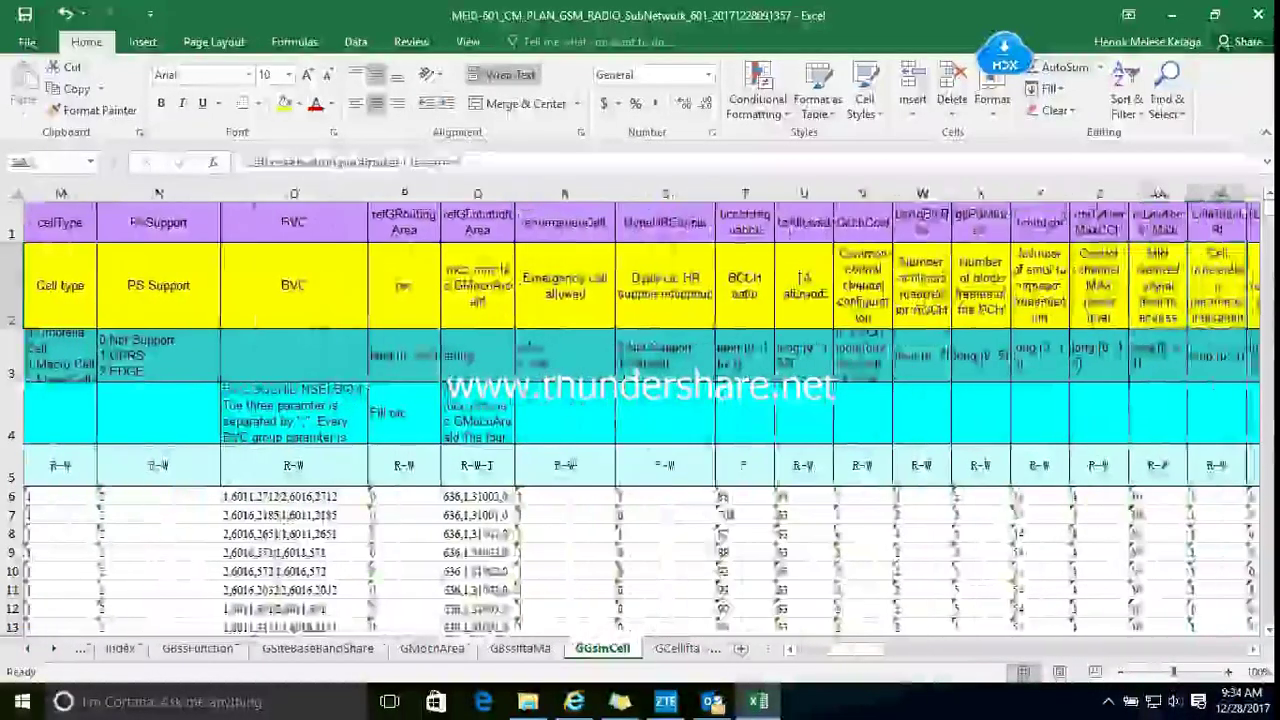
key(Right)
key(Right)
key(Right)
key(Right)
key(Right)
key(Right)
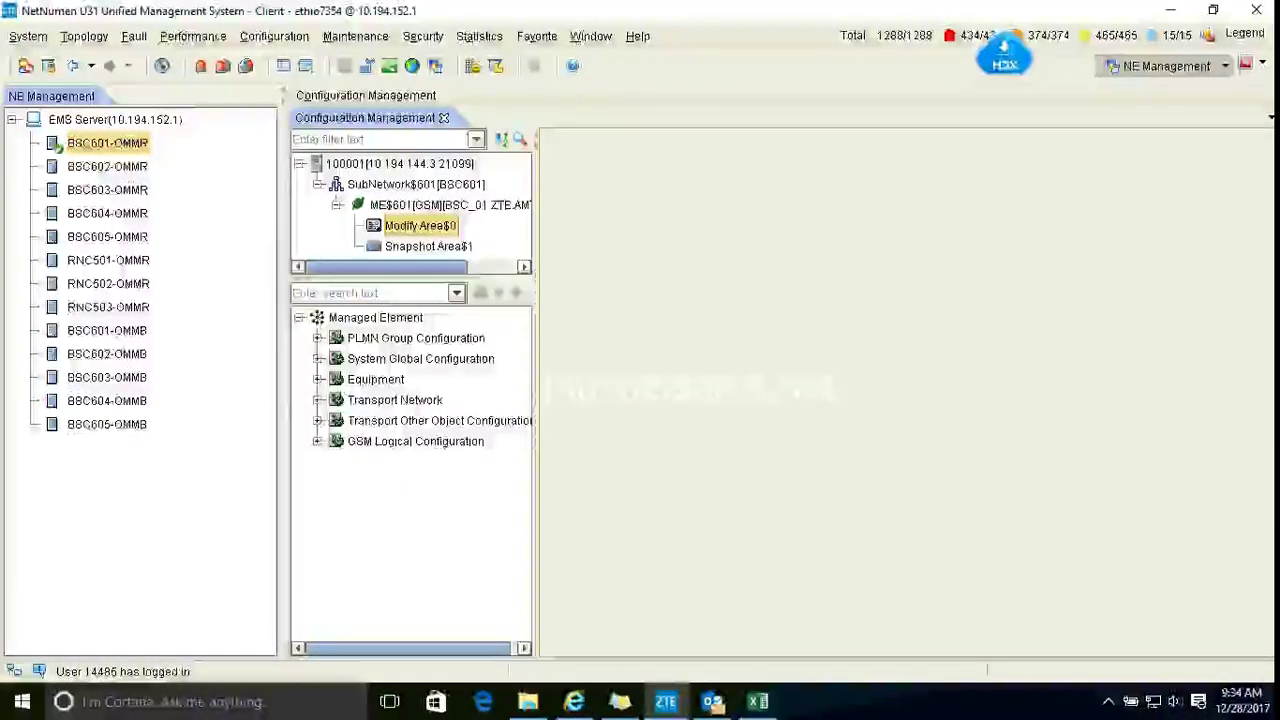
In NetNumen U31, open the GSM Cell Configuration list from Cell Information Configuration under GSM Logical Configuration
click(318, 441)
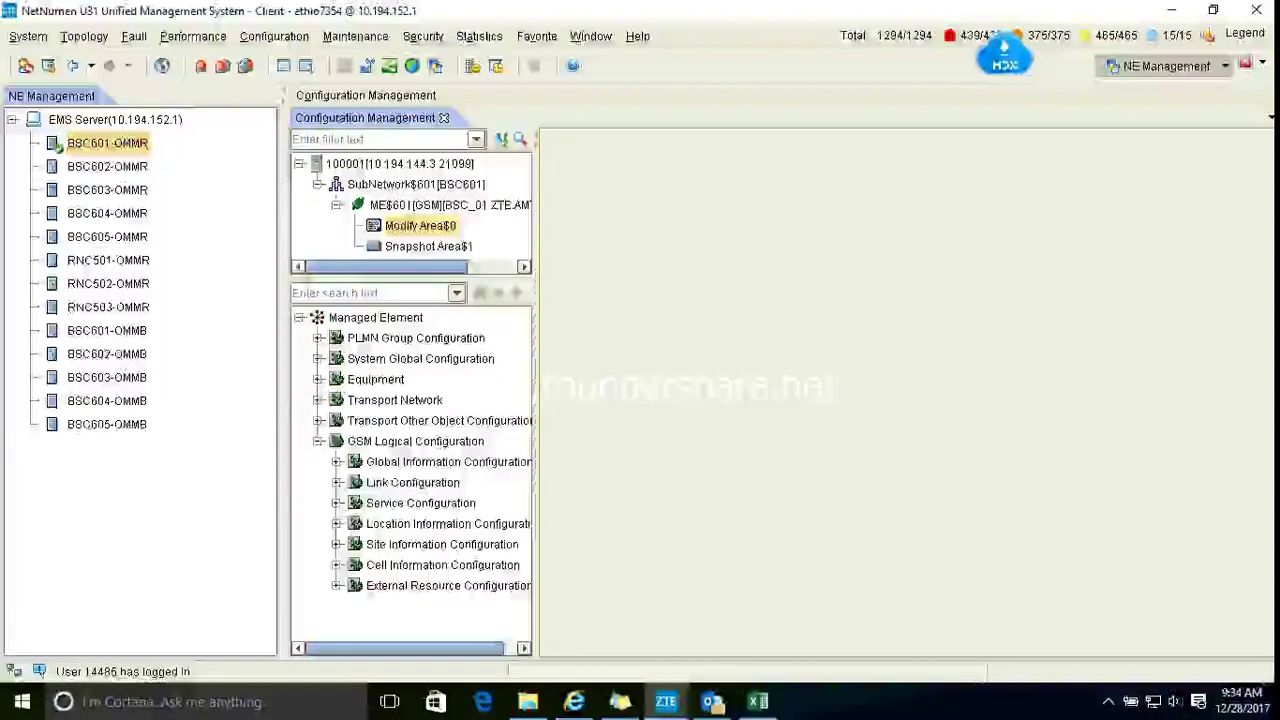
click(337, 565)
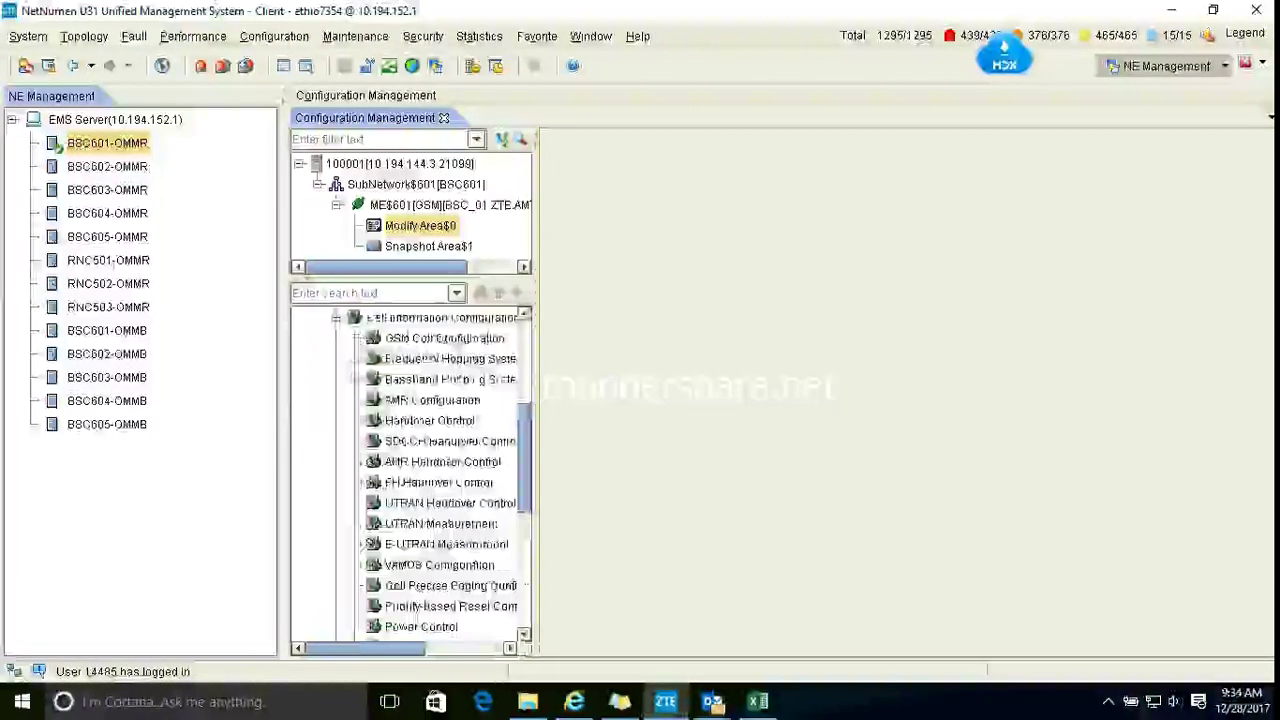
scroll(430, 545, down, 1)
scroll(420, 470, up, 3)
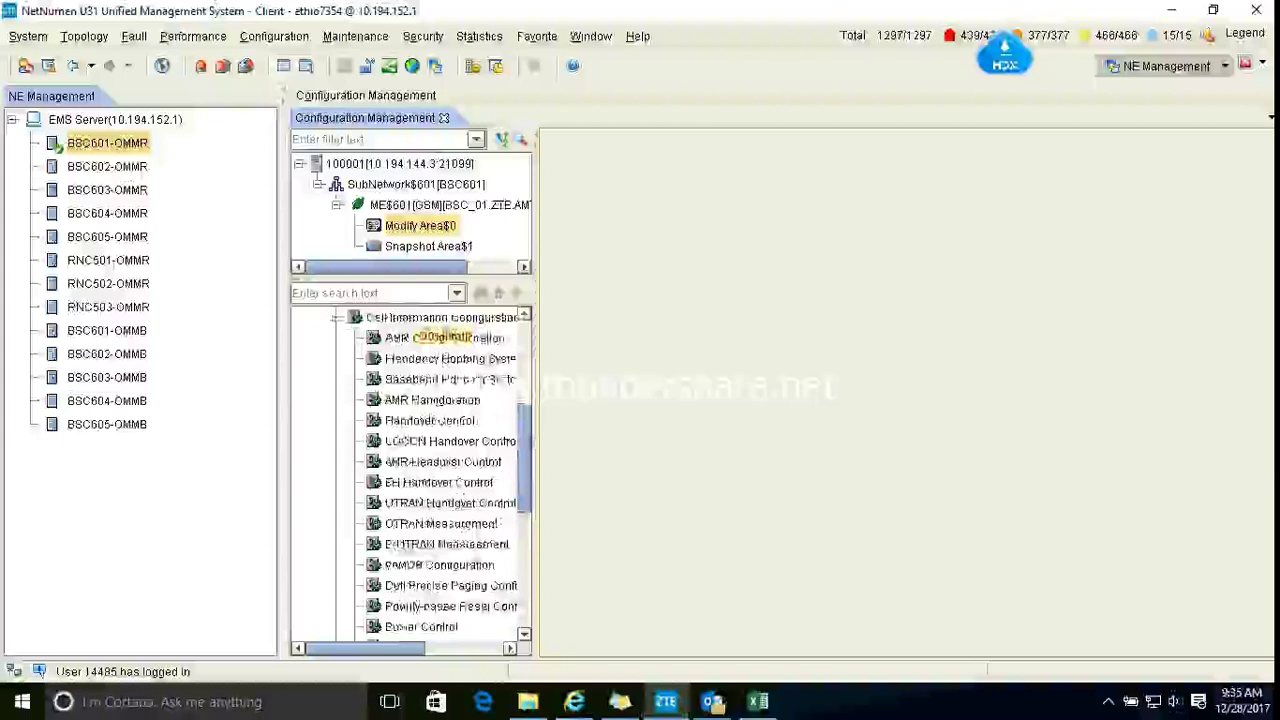
click(445, 338)
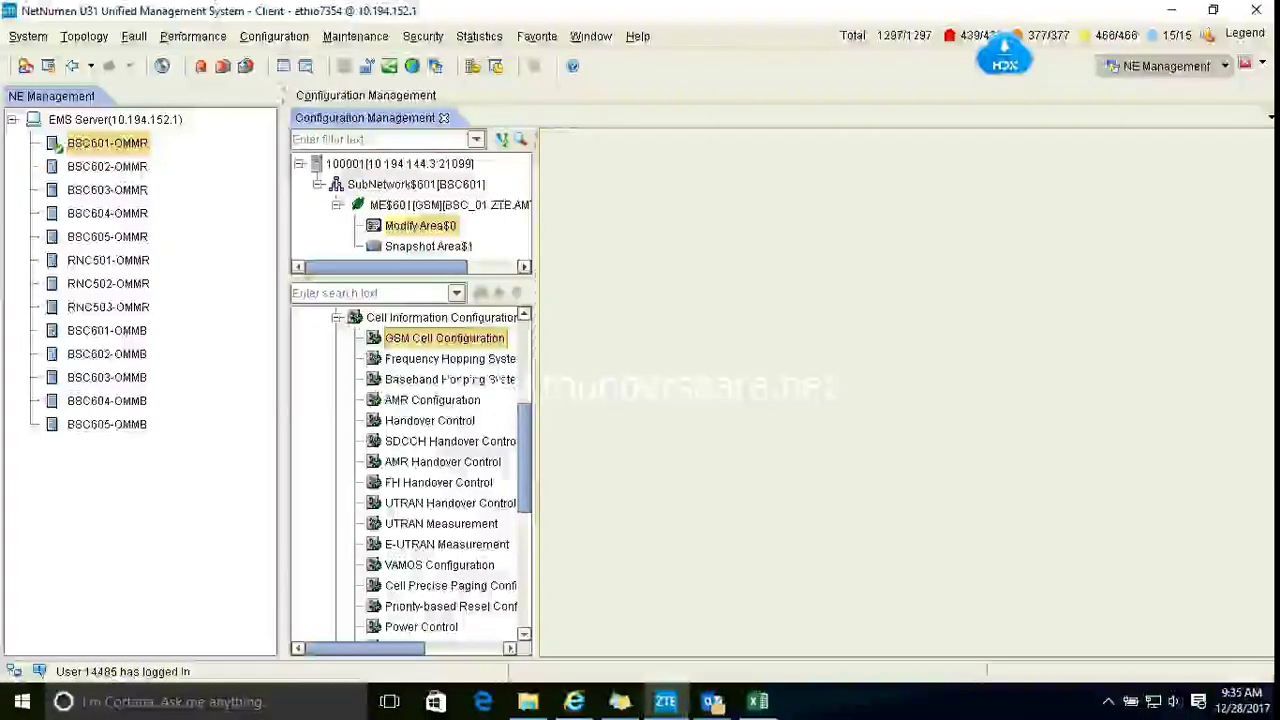
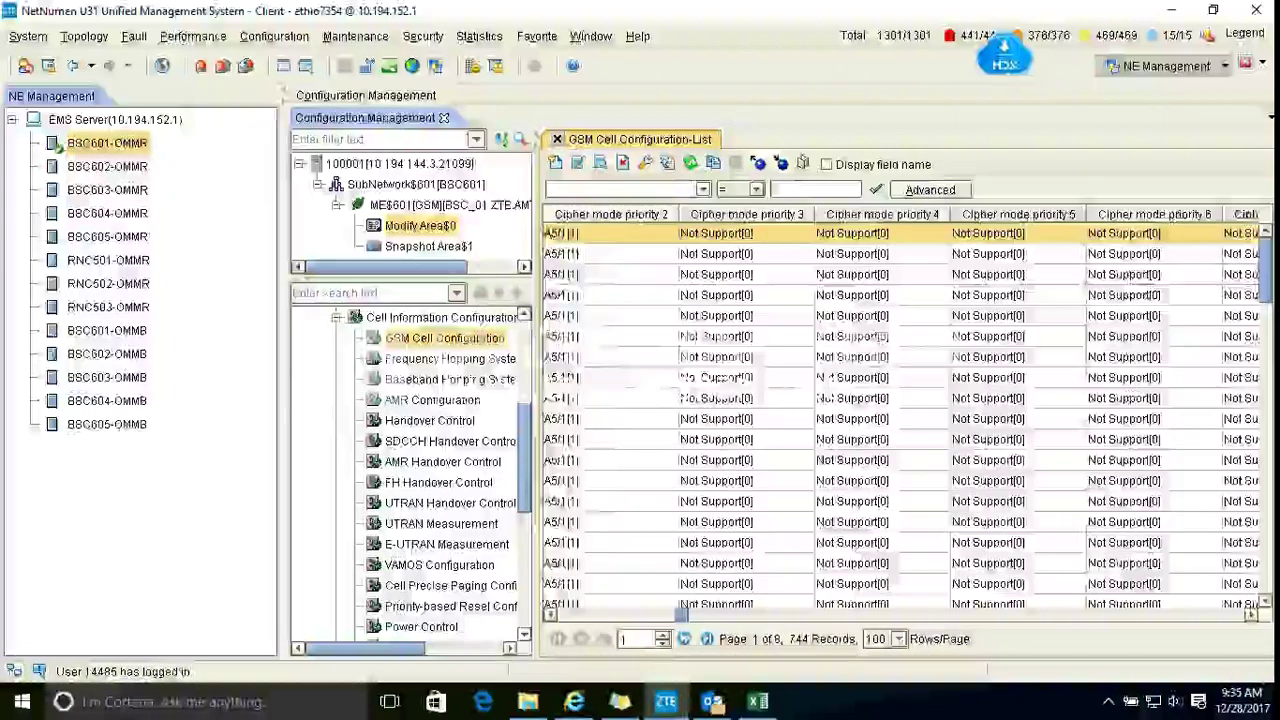
Examine the Dynamic HR support indication and half-rate threshold columns down the GSM Cell Configuration list
click(1252, 614)
click(1252, 614)
drag(686, 610, 813, 614)
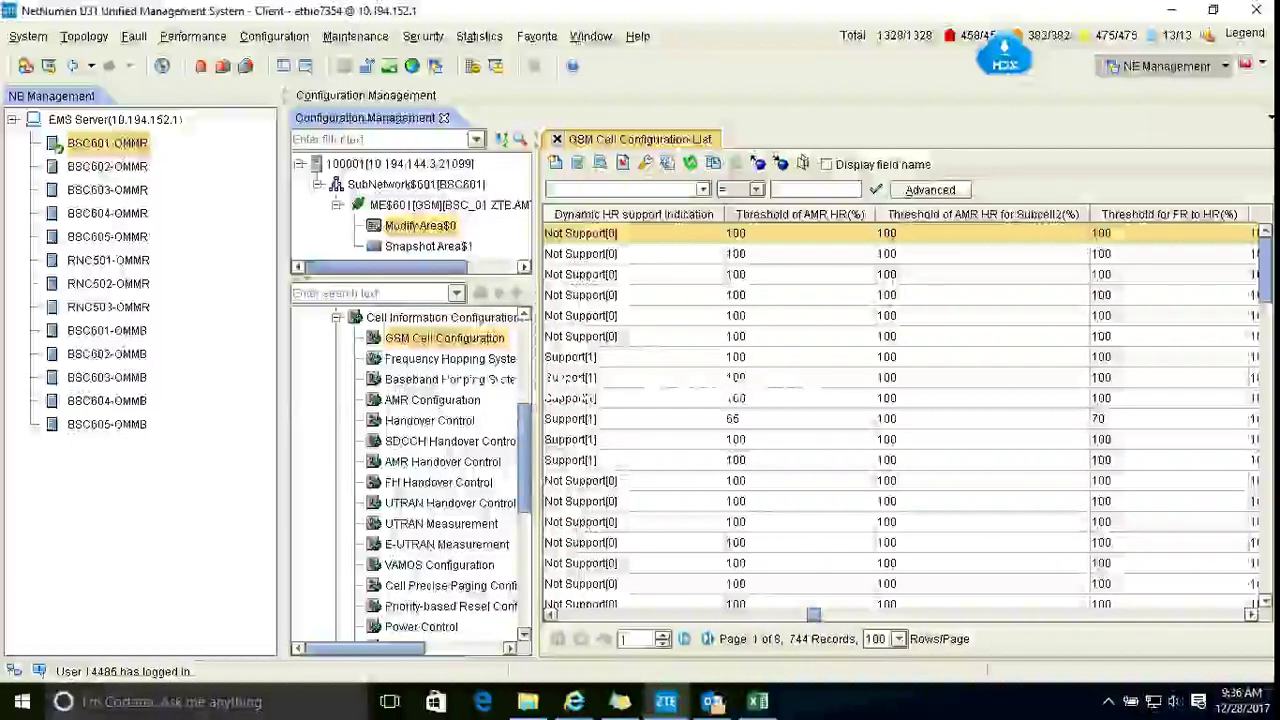
scroll(900, 420, down, 10)
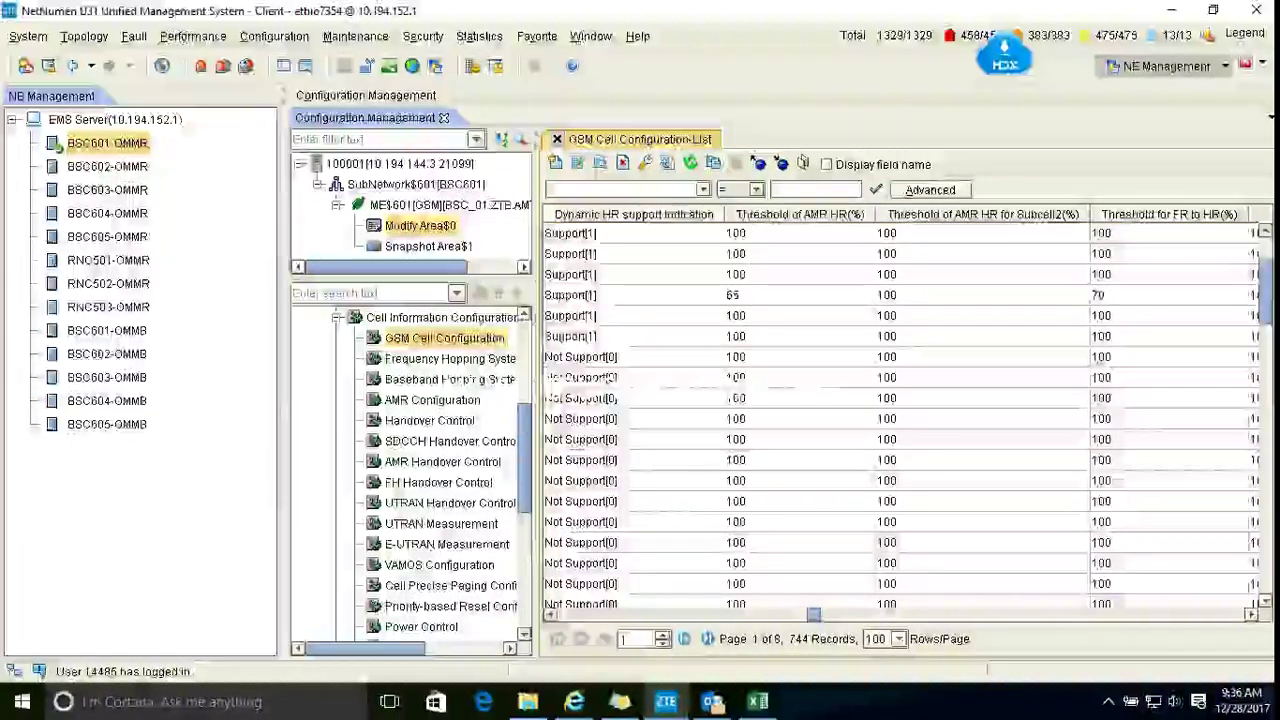
scroll(900, 420, down, 10)
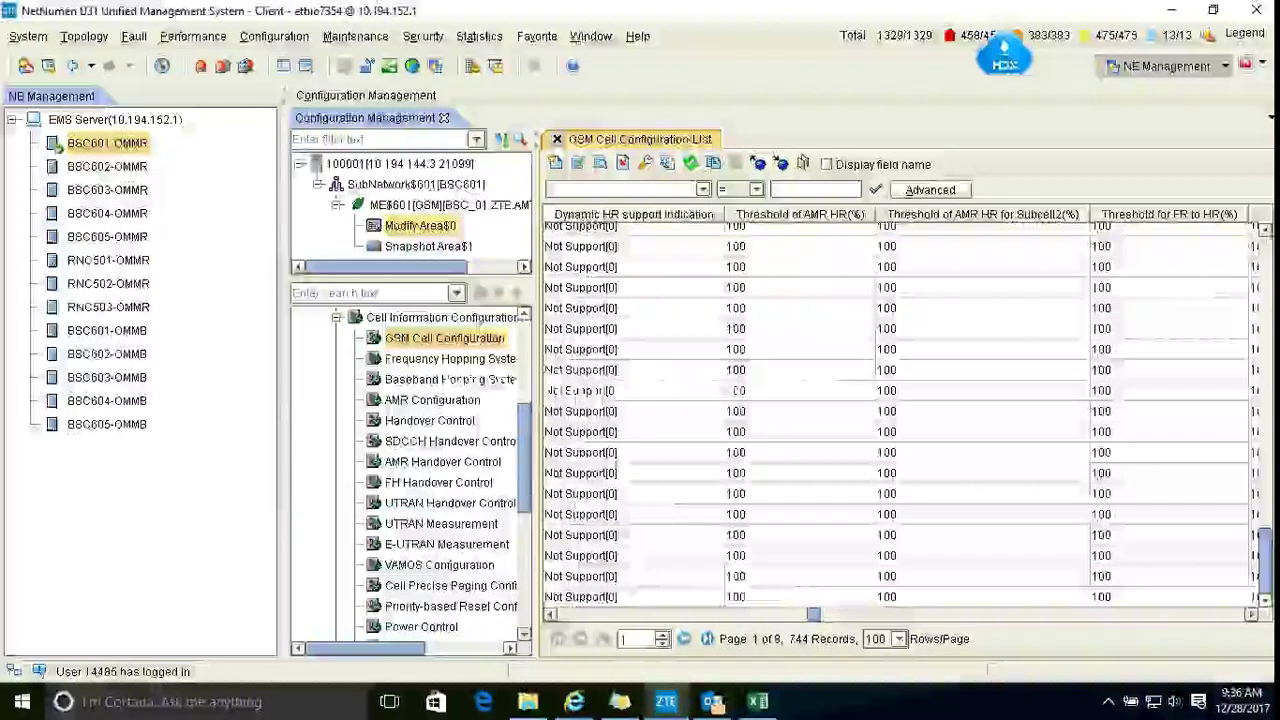
scroll(900, 420, up, 7)
scroll(900, 420, up, 15)
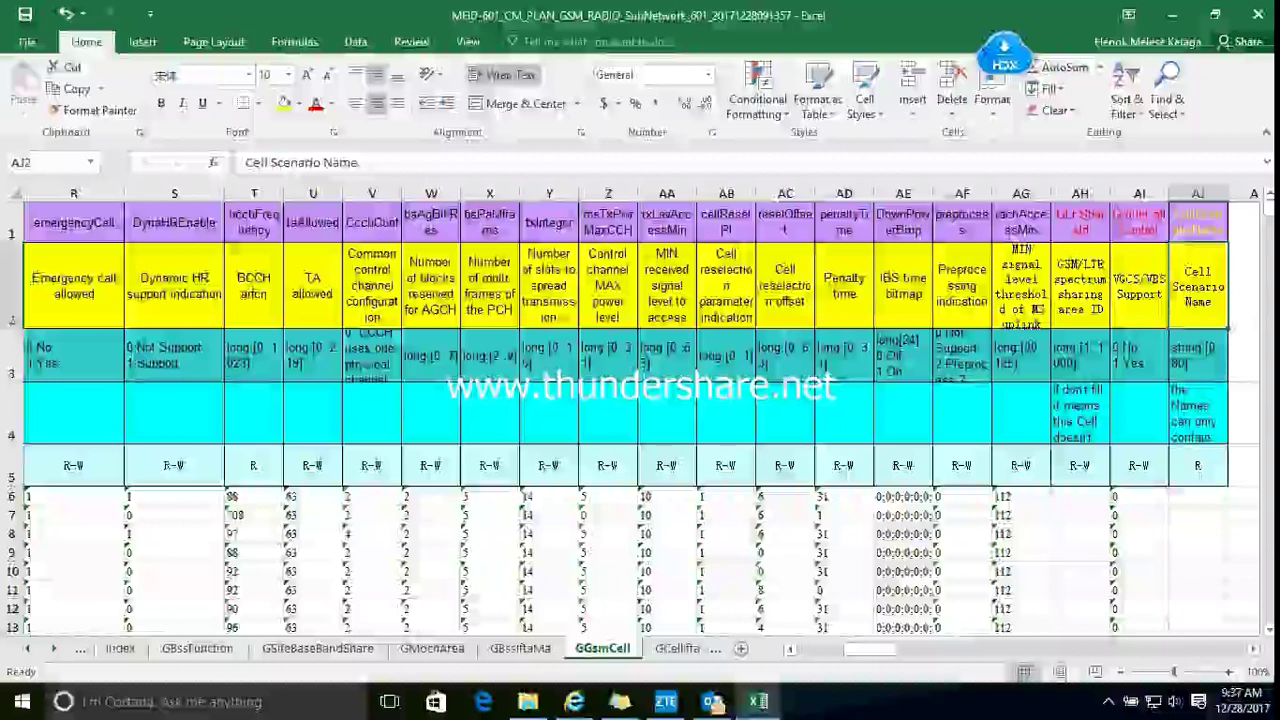
Enter 1 as the Dynamic HR support indication for the first data row, cell S6, of the GGsmCell sheet
click(174, 286)
click(174, 285)
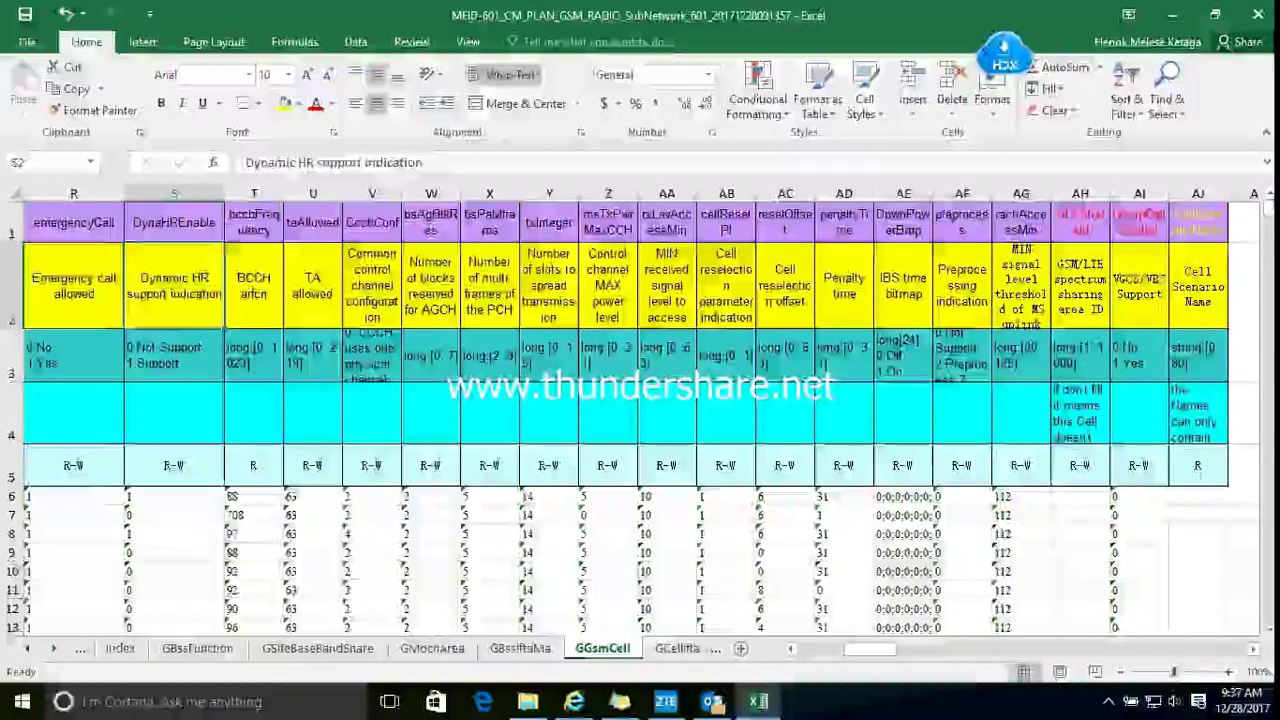
click(174, 497)
key(BackSpace)
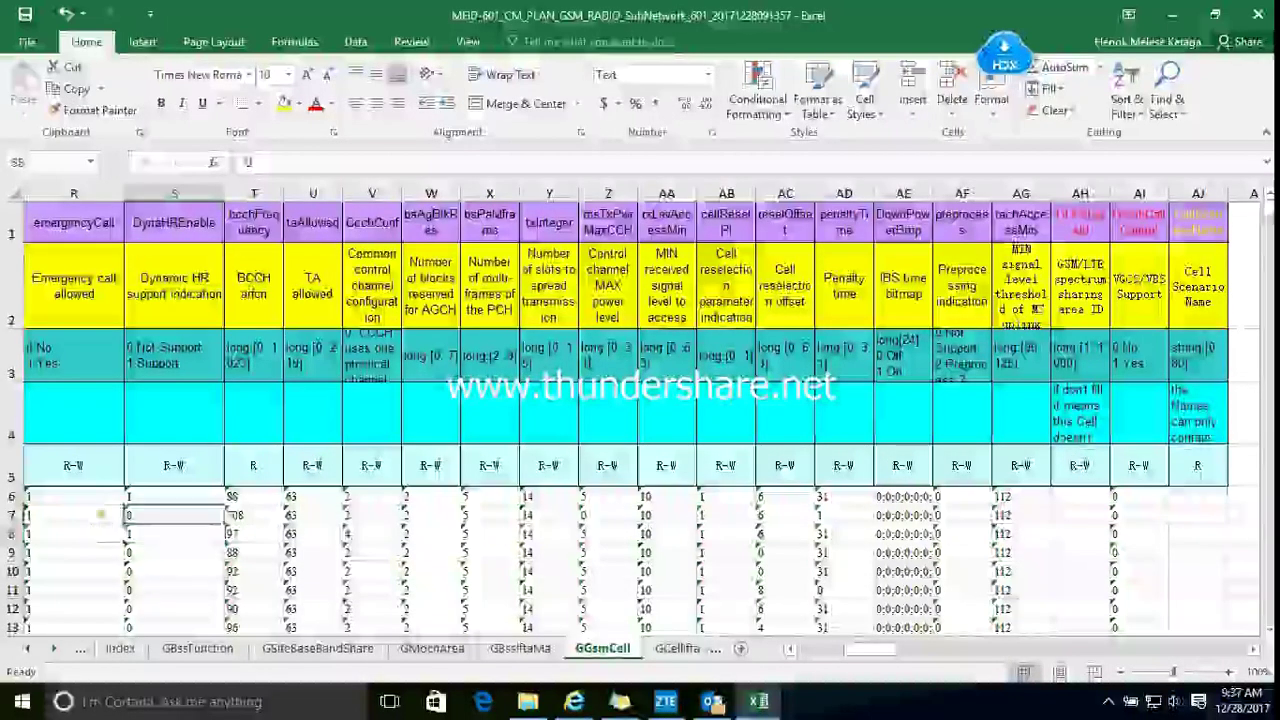
text(1)
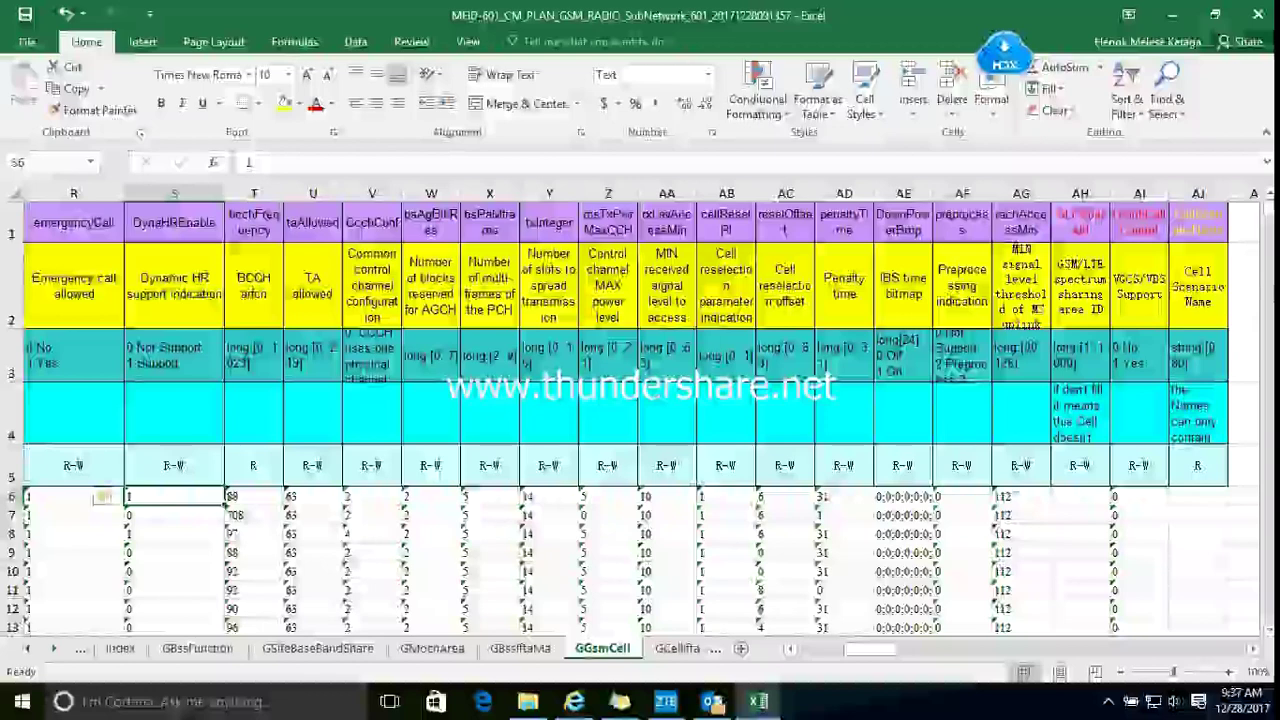
drag(870, 650, 816, 650)
scroll(640, 410, right, 3)
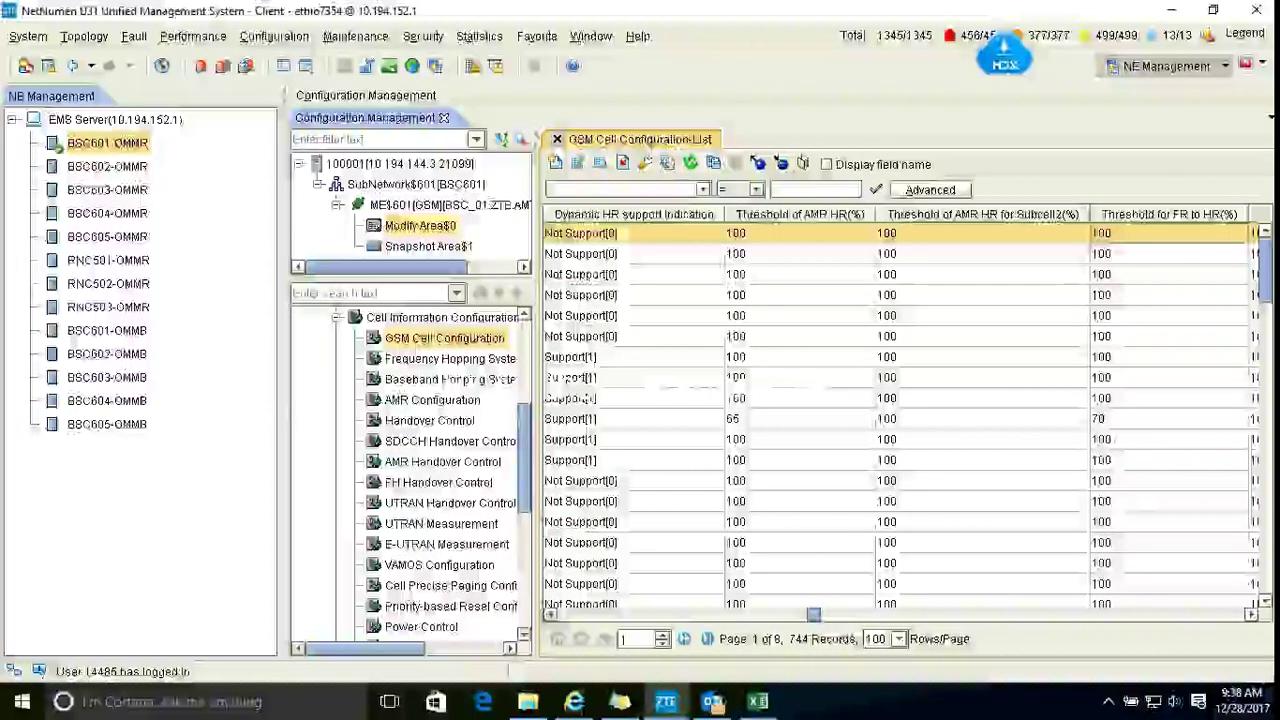
Switch to the Discussion Topic message in Outlook and highlight the first three topics and the one on changing TCH to SDCCH
mouse_move(712, 701)
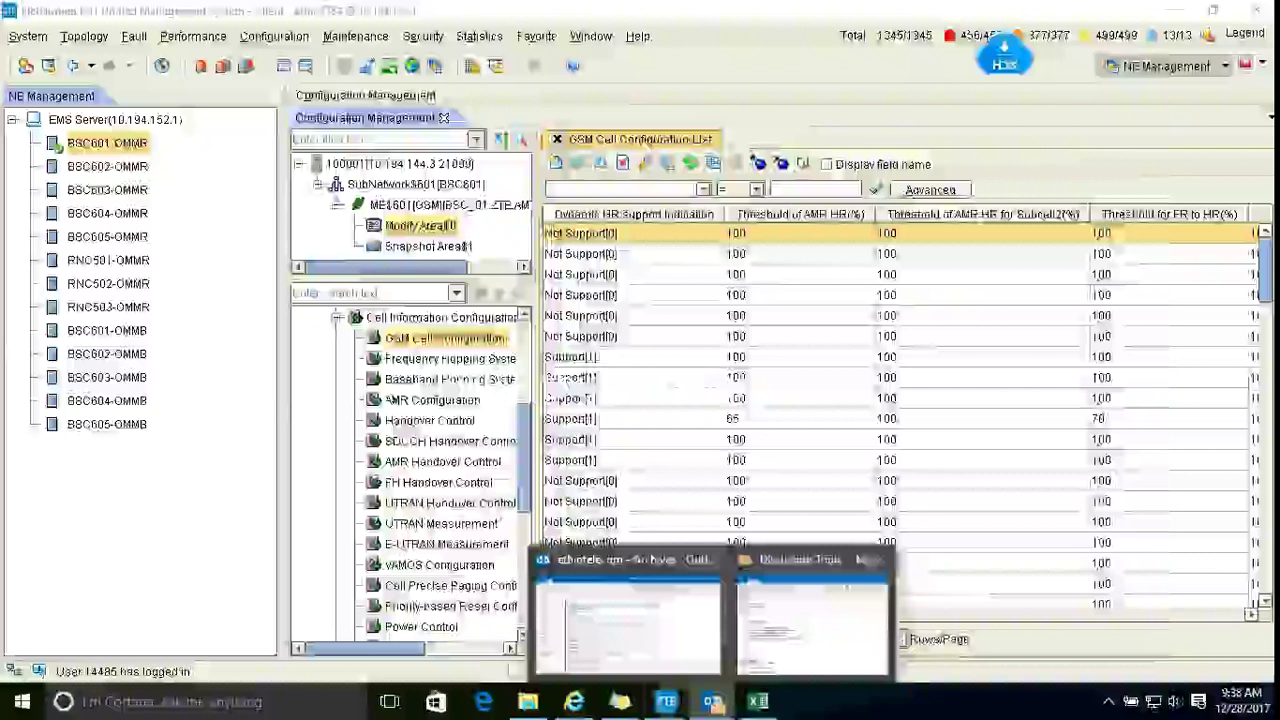
click(800, 600)
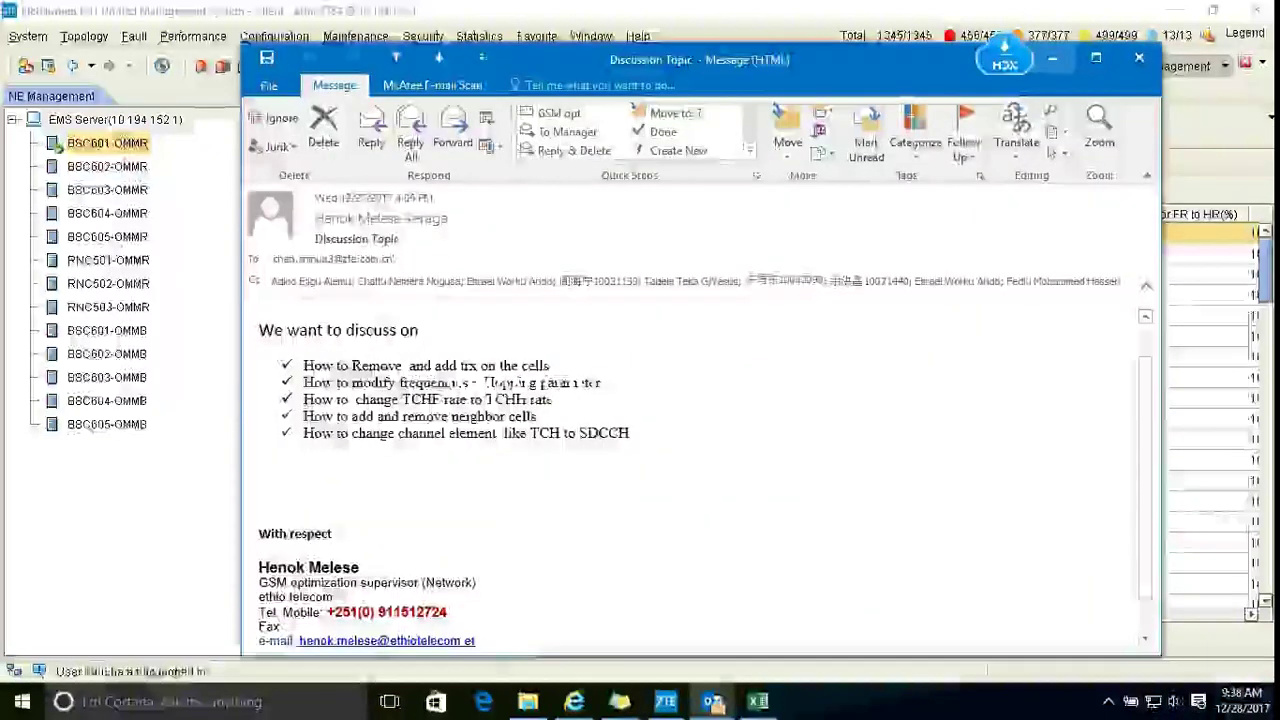
drag(555, 400, 298, 350)
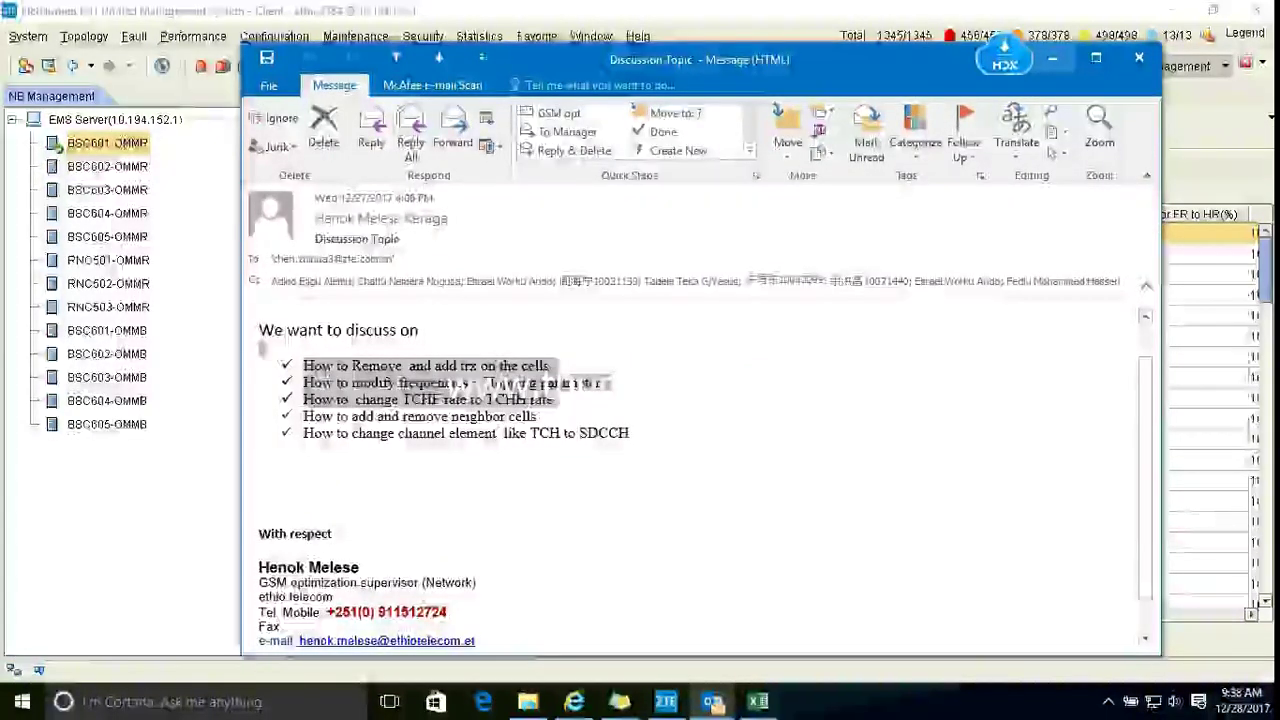
drag(630, 434, 304, 434)
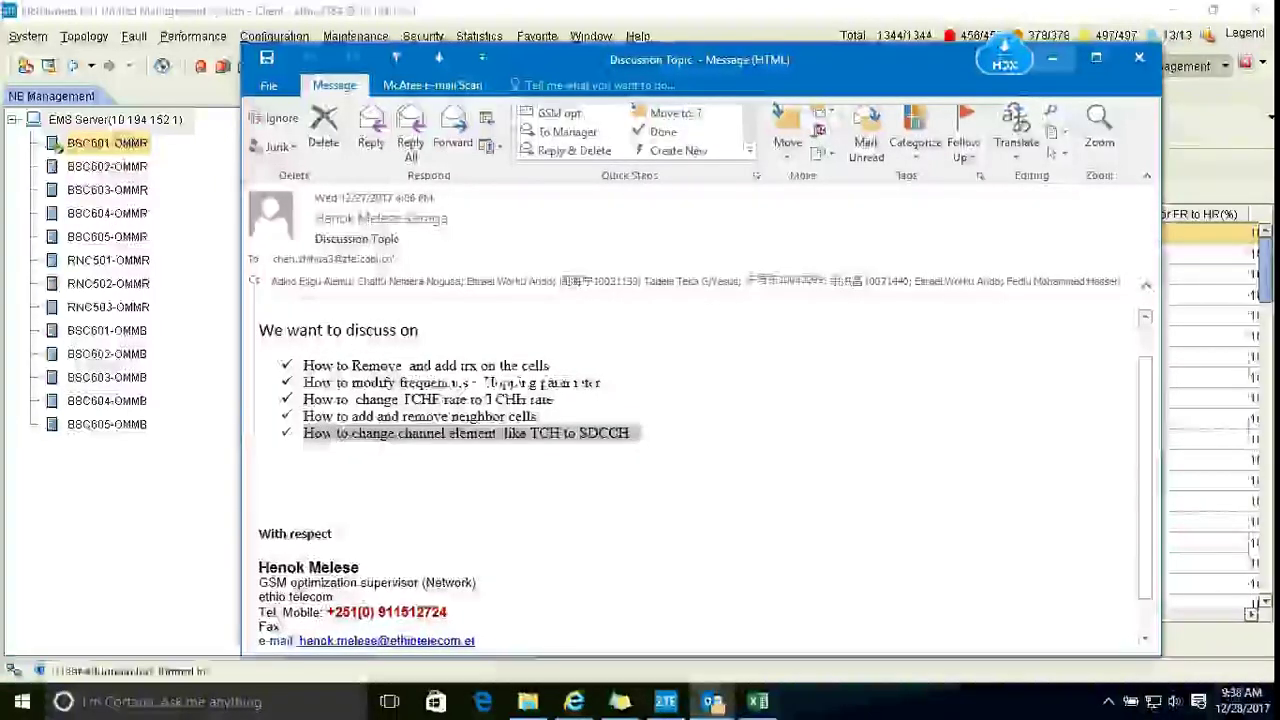
Switch back to the Excel plan workbook and open the GTs sheet from its link on the Index sheet
click(758, 702)
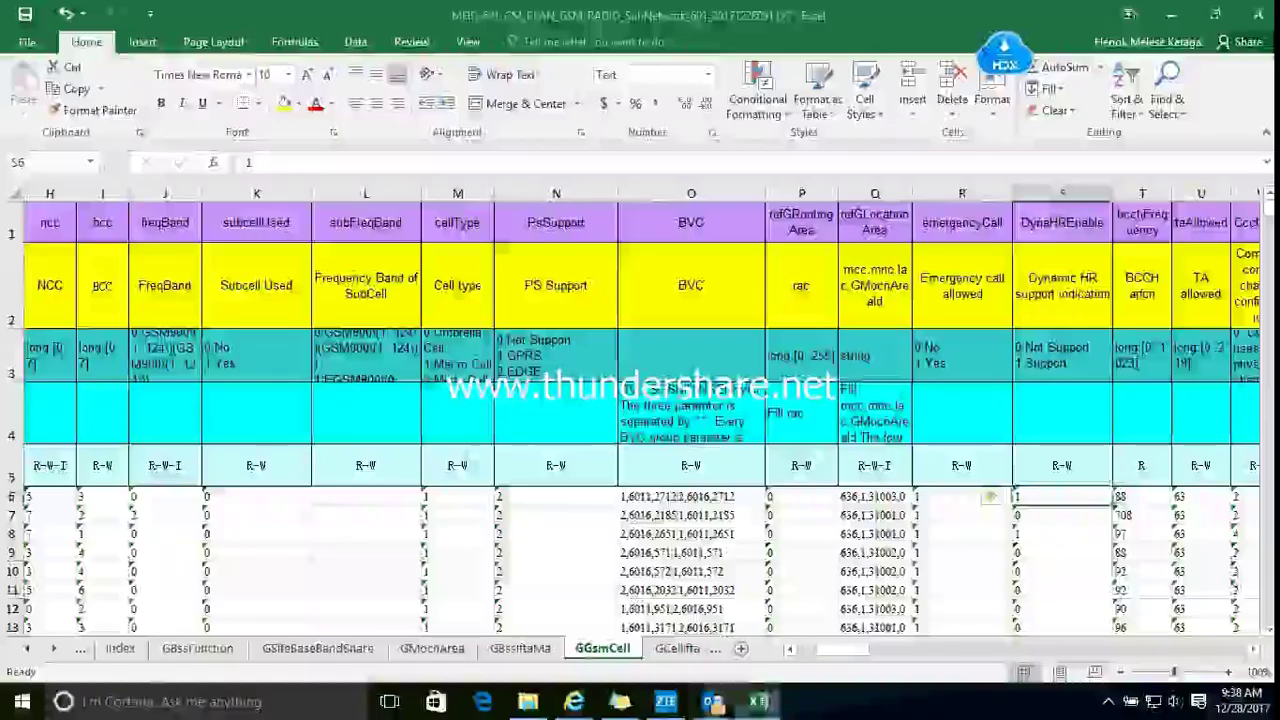
click(121, 649)
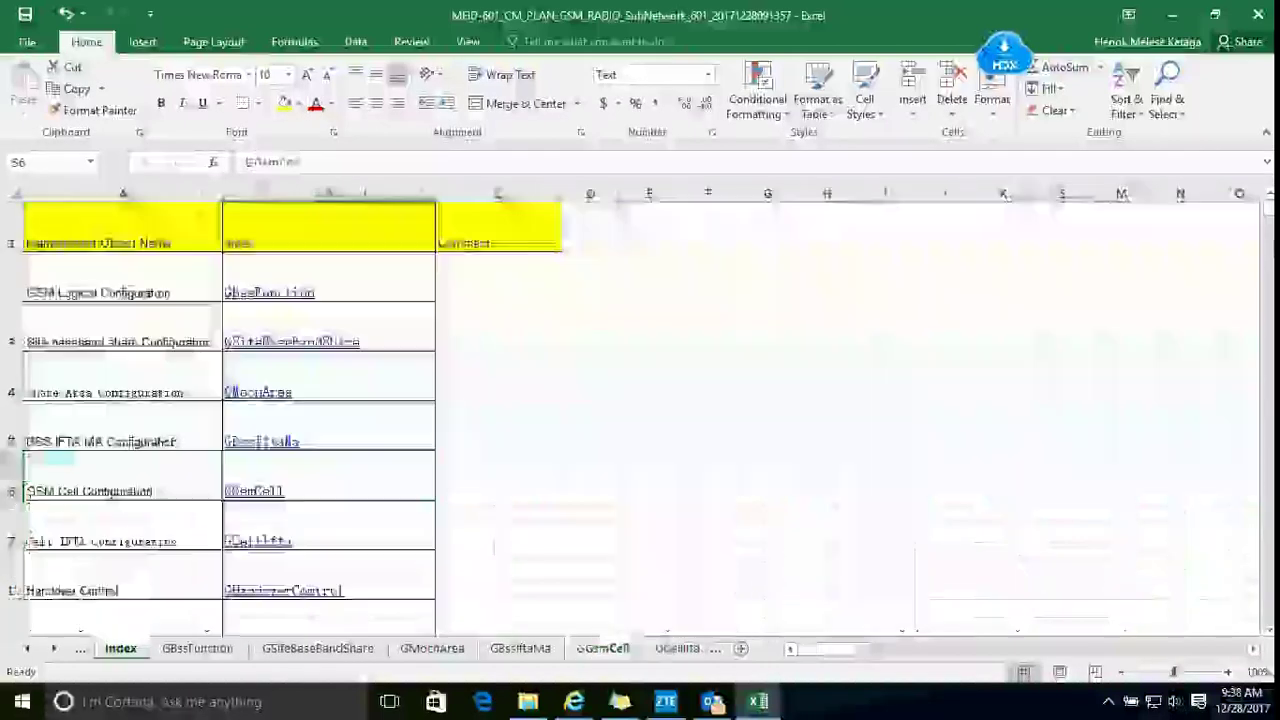
scroll(640, 410, down, 3)
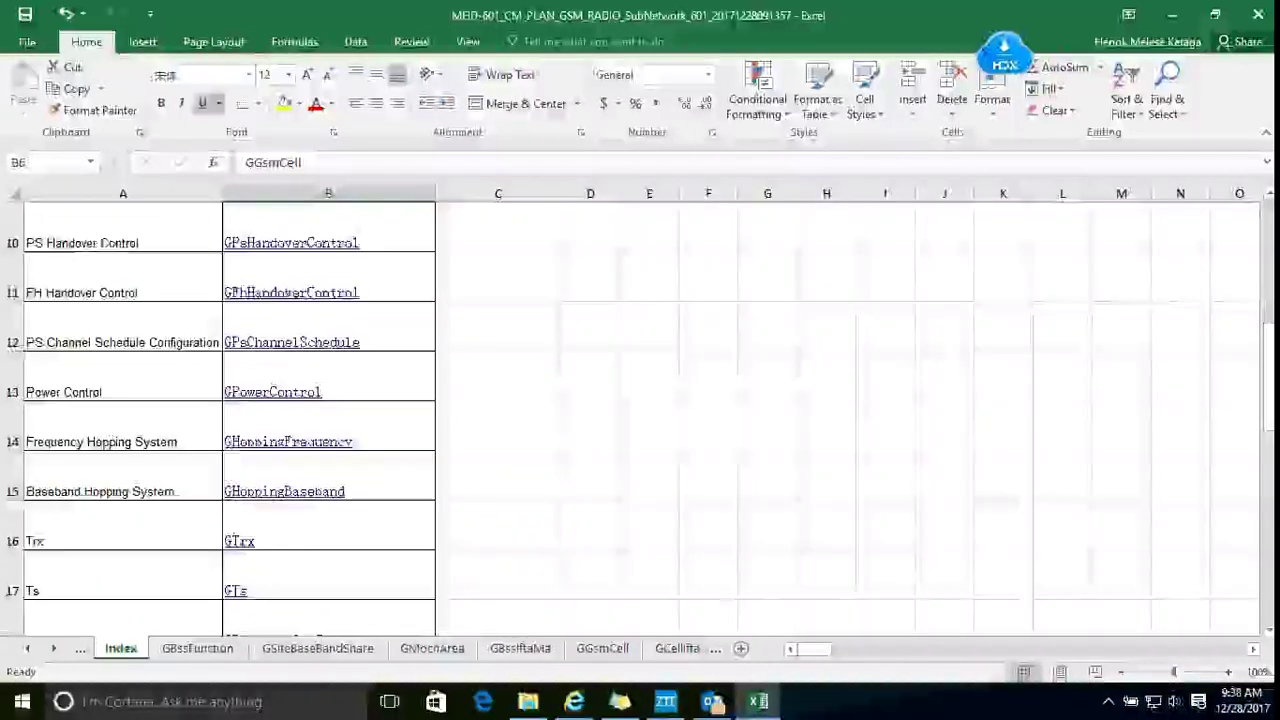
click(236, 591)
scroll(640, 410, down, 1)
scroll(640, 410, up, 1)
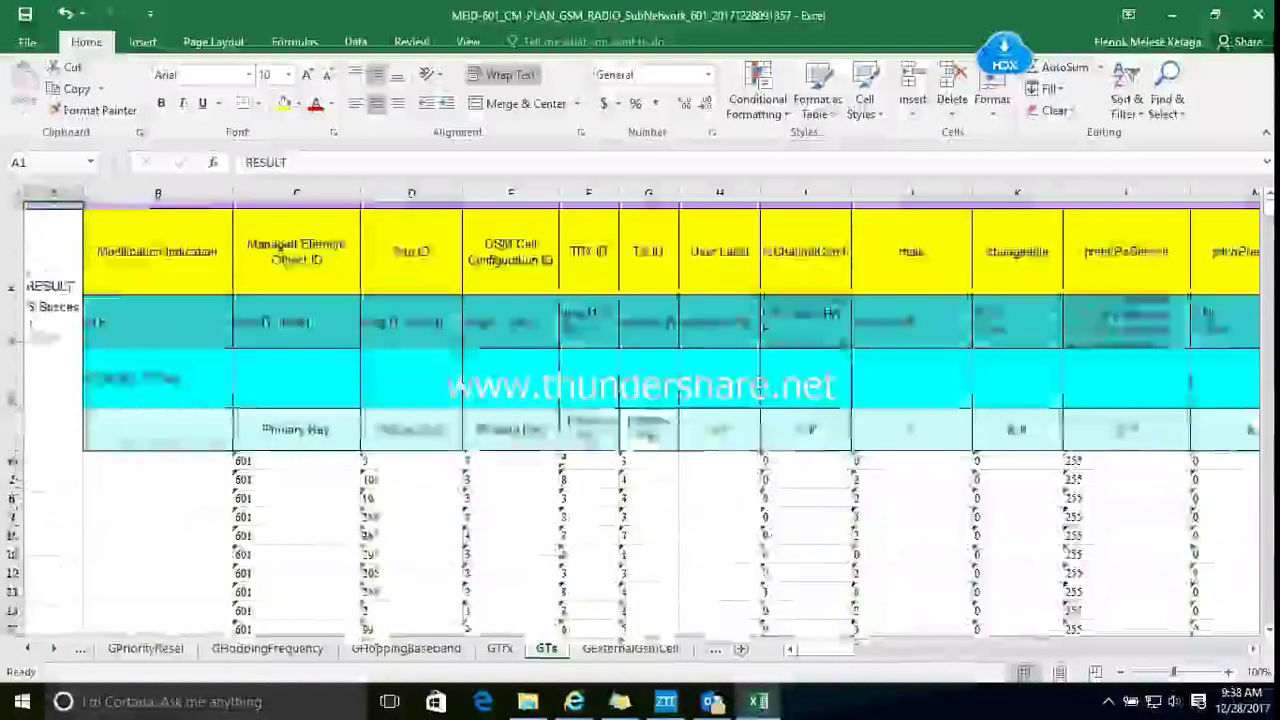
Widen the tsChannelComb column and open cell I3 to read its full list of channel combination codes
click(805, 355)
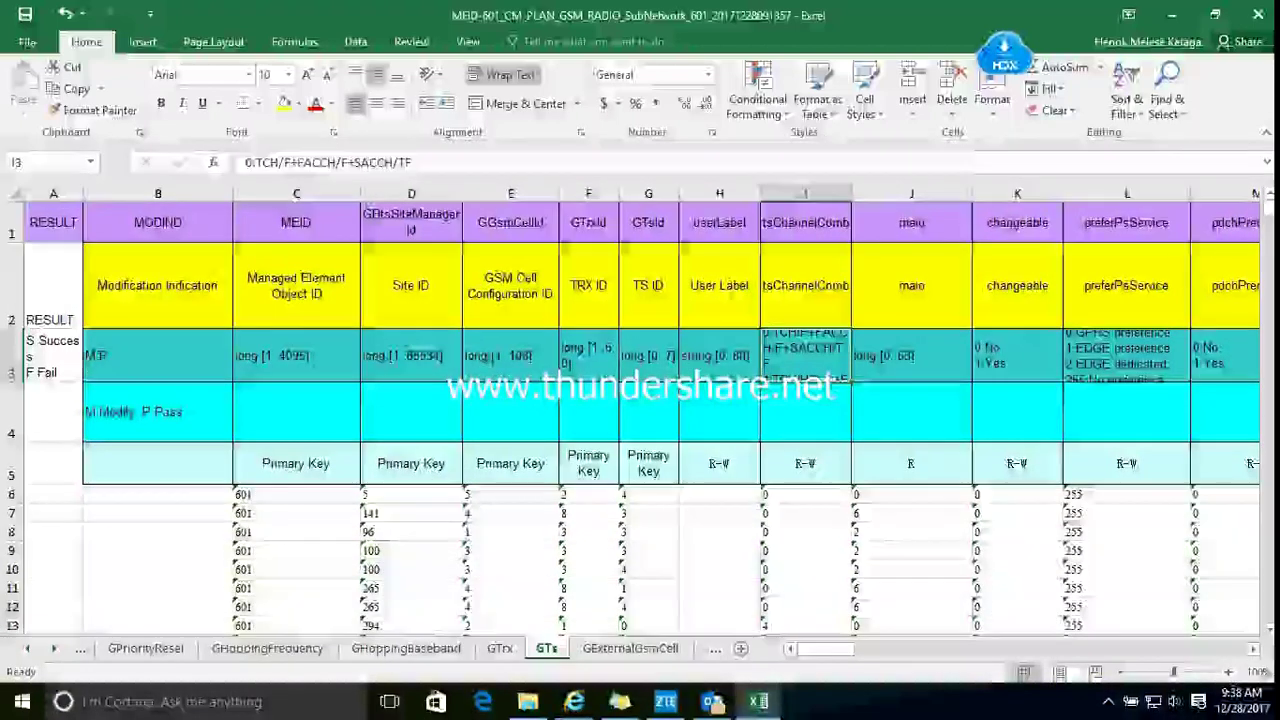
drag(851, 193, 1056, 193)
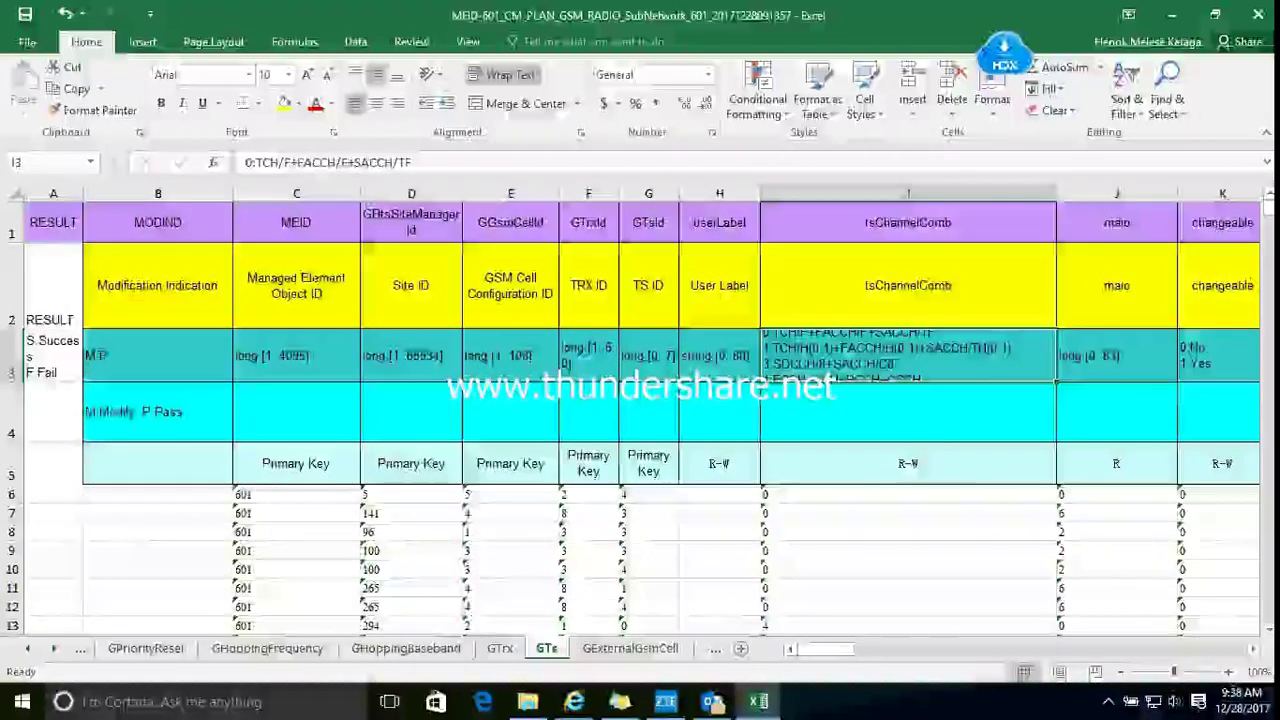
double_click(828, 374)
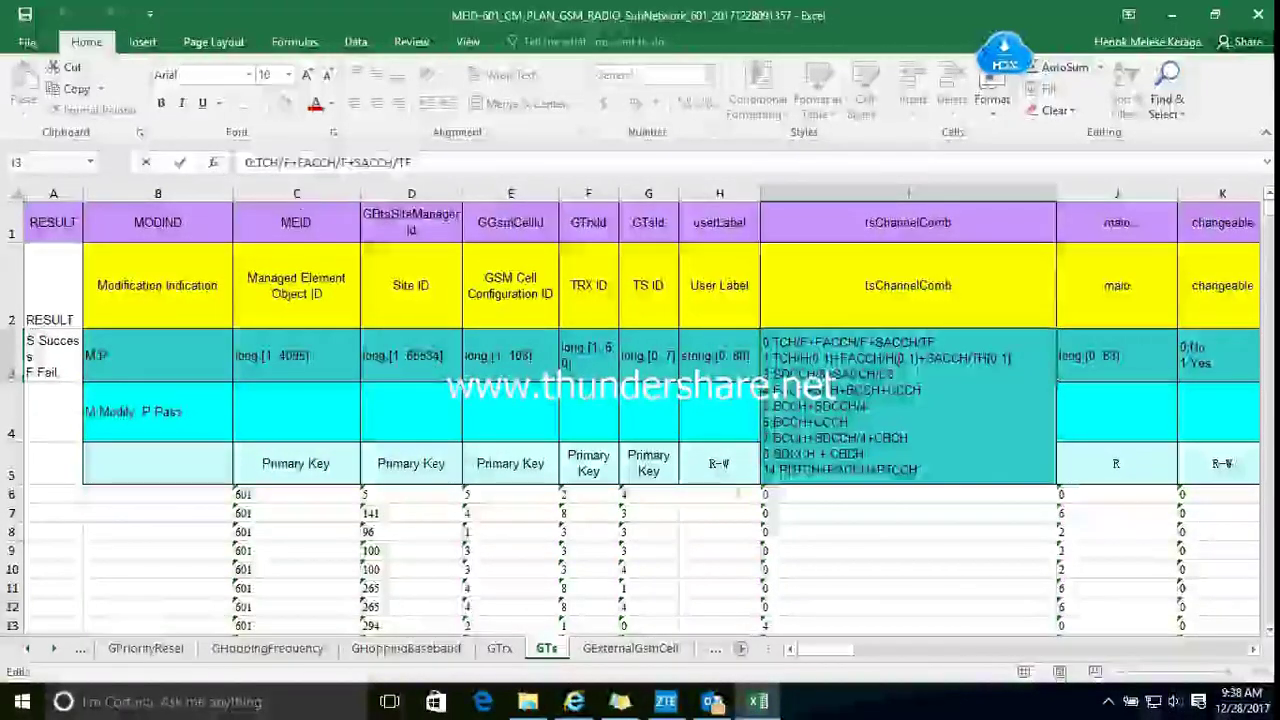
Set tsChannelComb to 3 for the first data row, cell I6, and select that row's Modification Indication cell
click(908, 495)
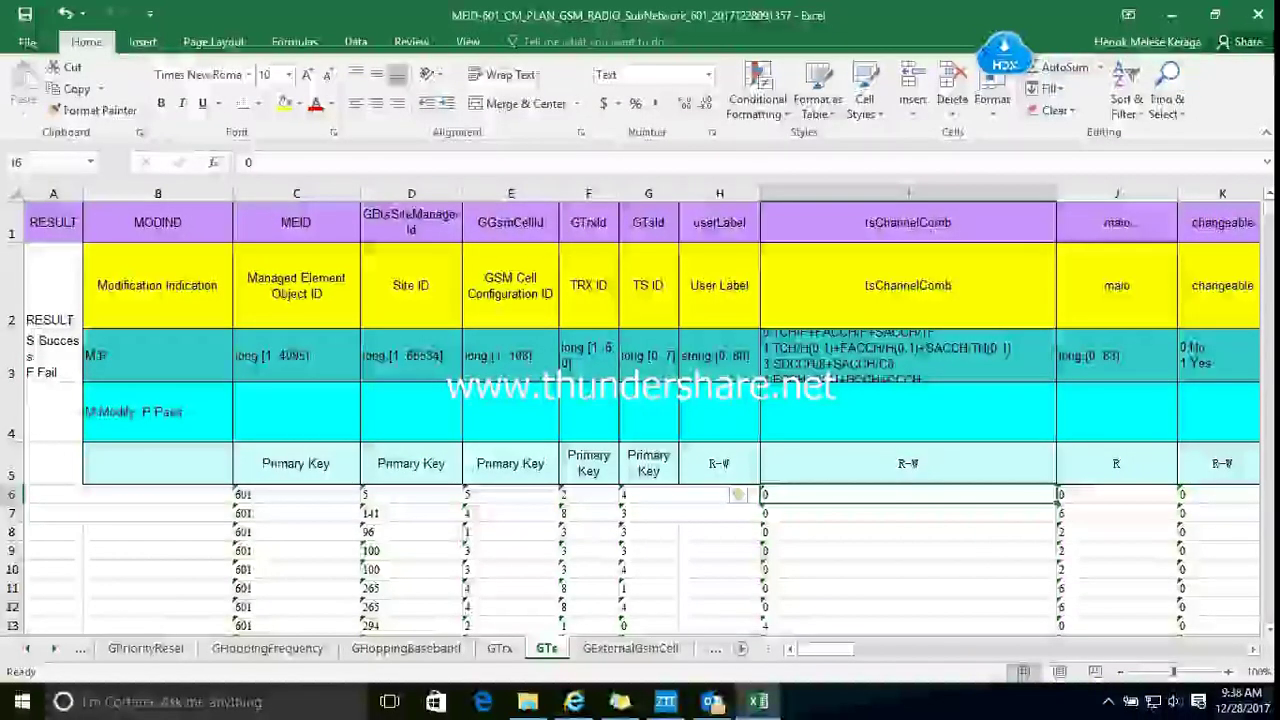
text(3)
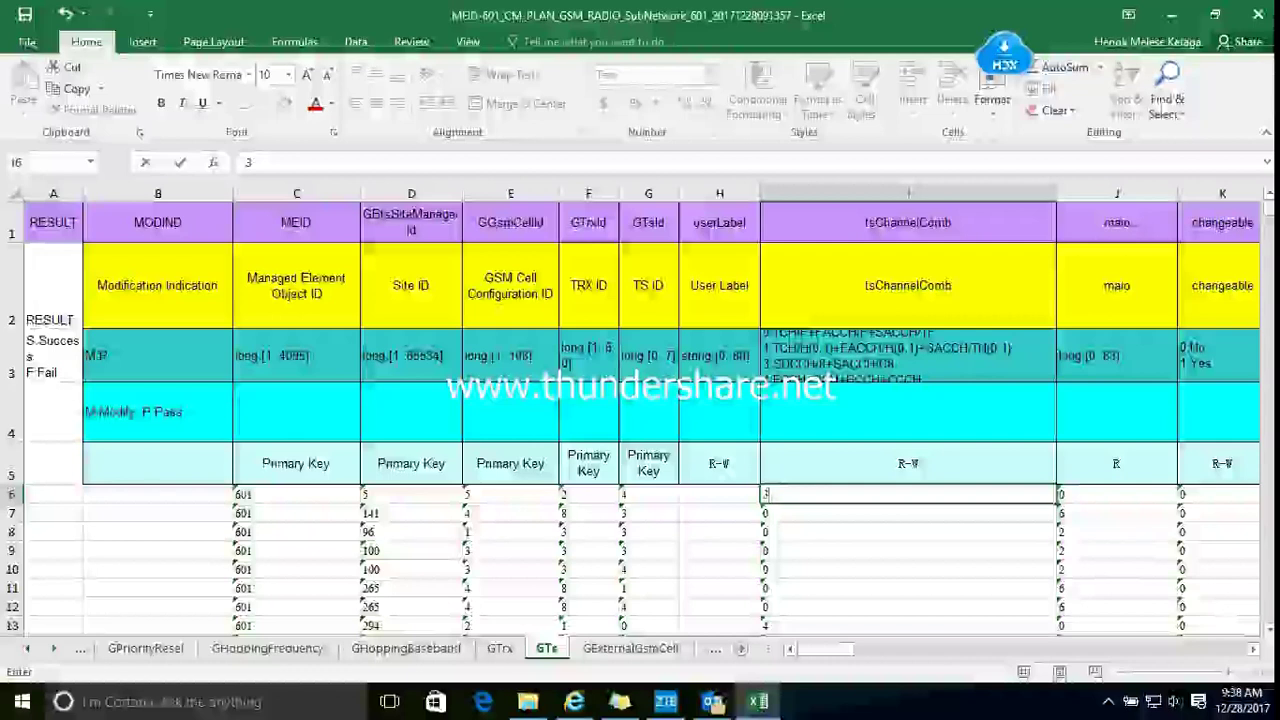
click(158, 495)
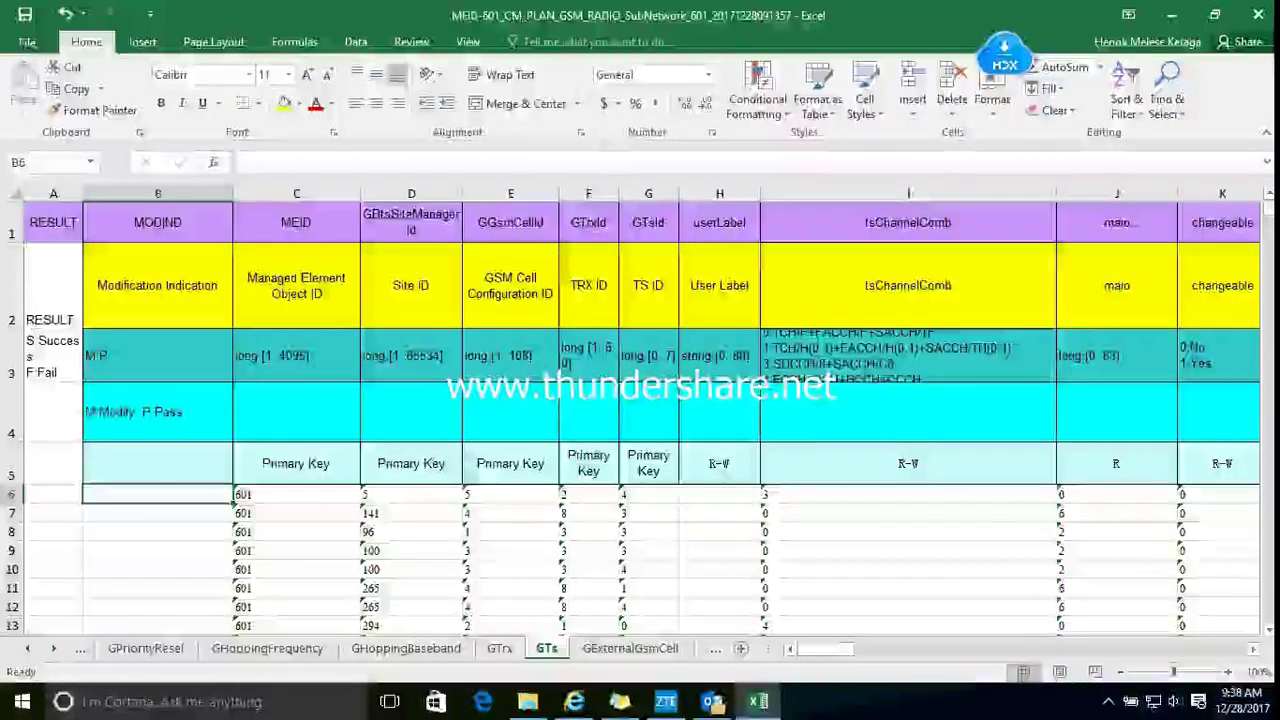
mouse_move(825, 649)
mouse_down()
mouse_move(868, 649)
mouse_move(834, 648)
mouse_up()
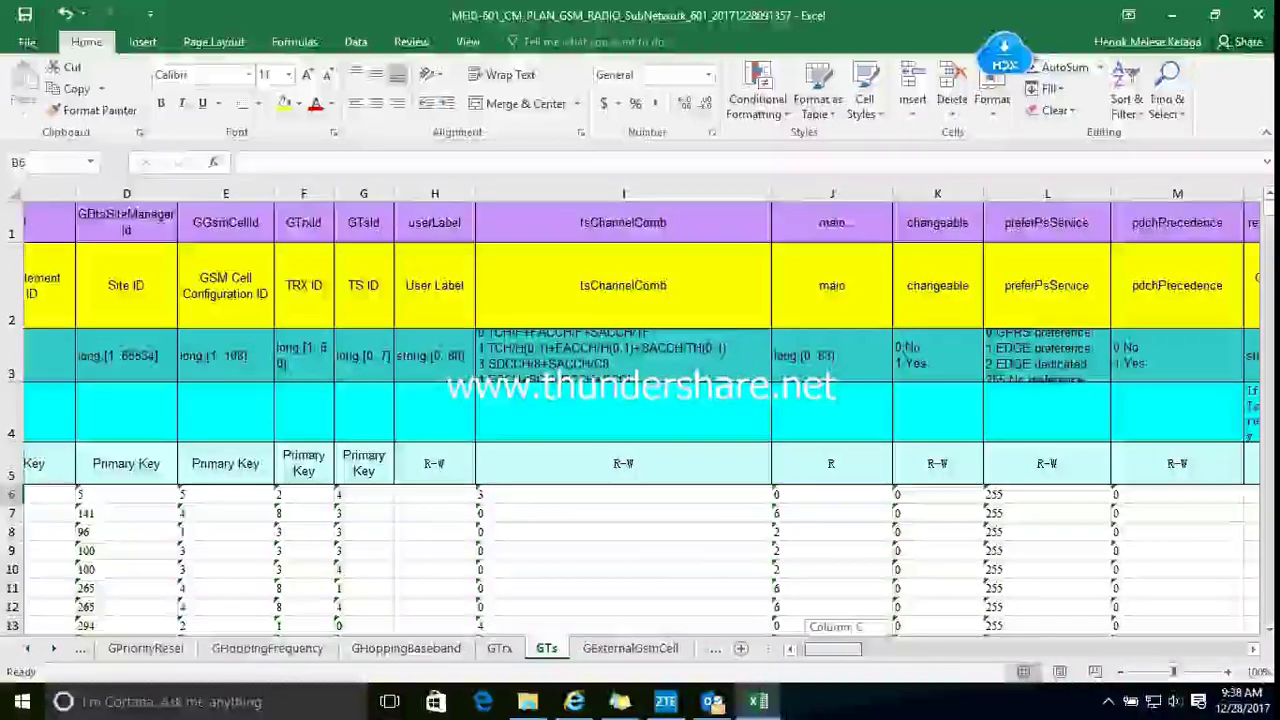
mouse_move(834, 648)
mouse_down()
mouse_move(1190, 648)
mouse_move(843, 648)
mouse_up()
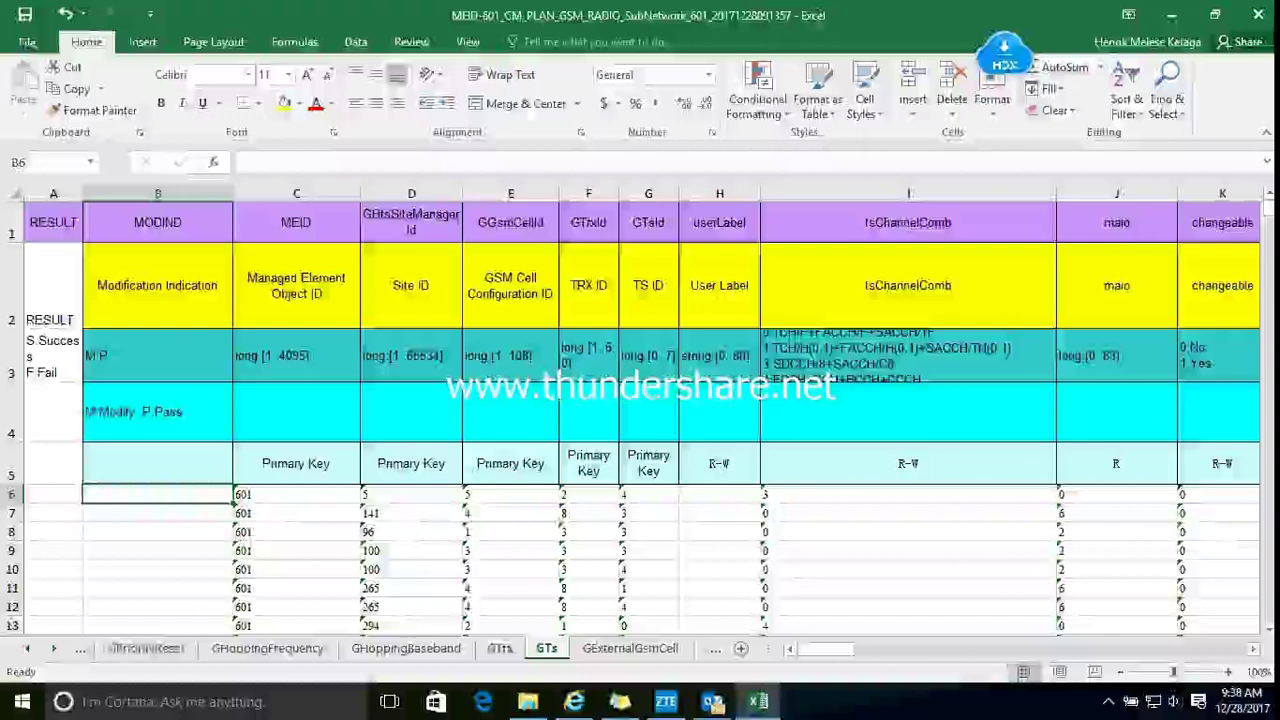
Return to the Discussion Topic message in Outlook and highlight the topic on changing channel elements
click(27, 649)
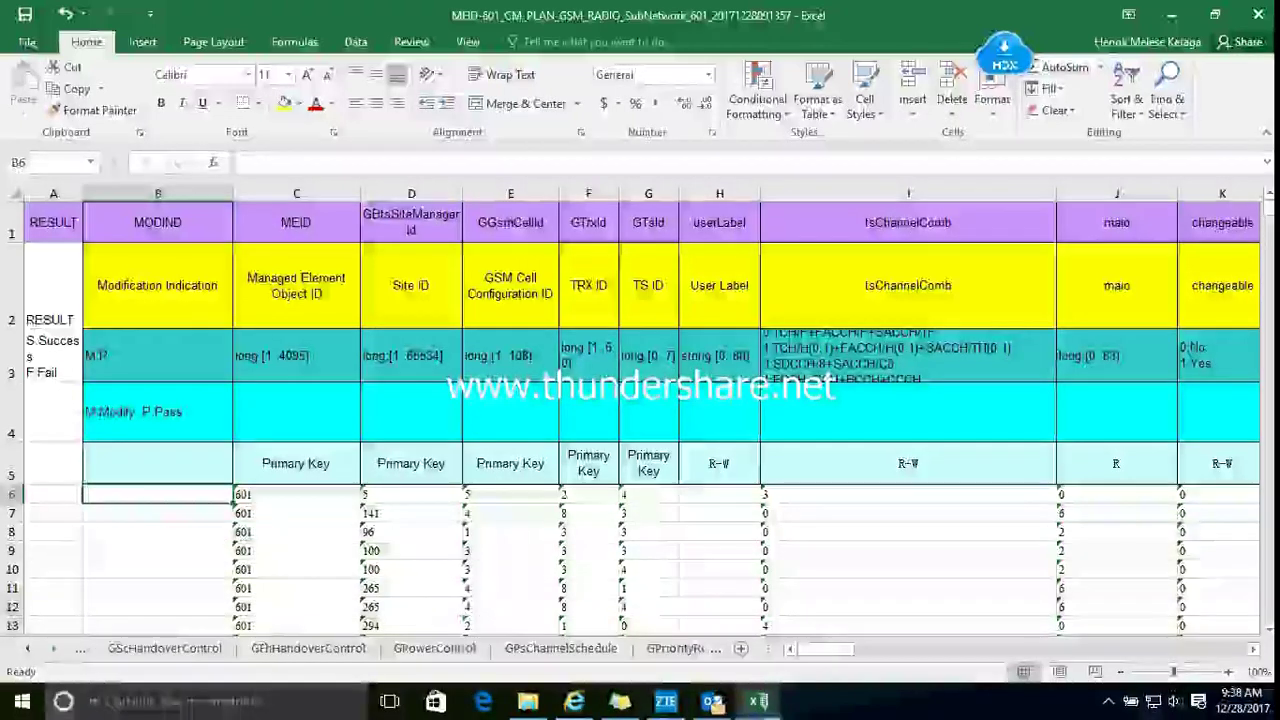
click(712, 701)
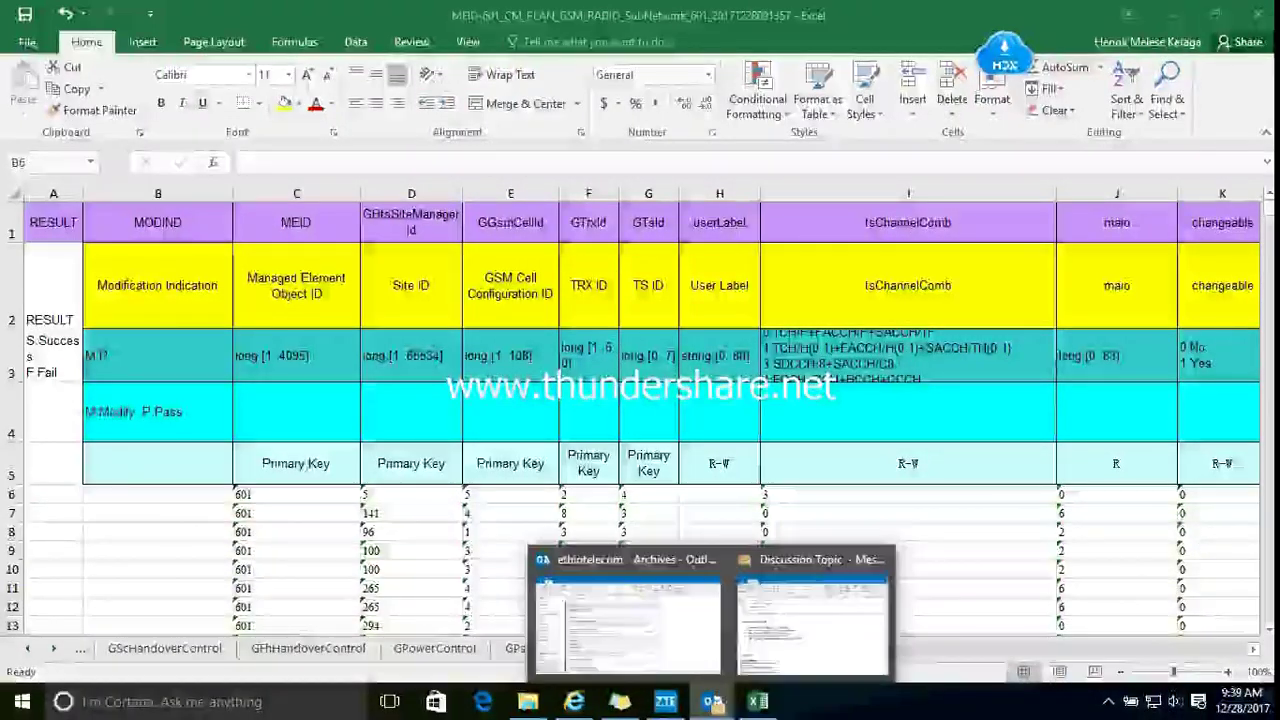
mouse_move(627, 610)
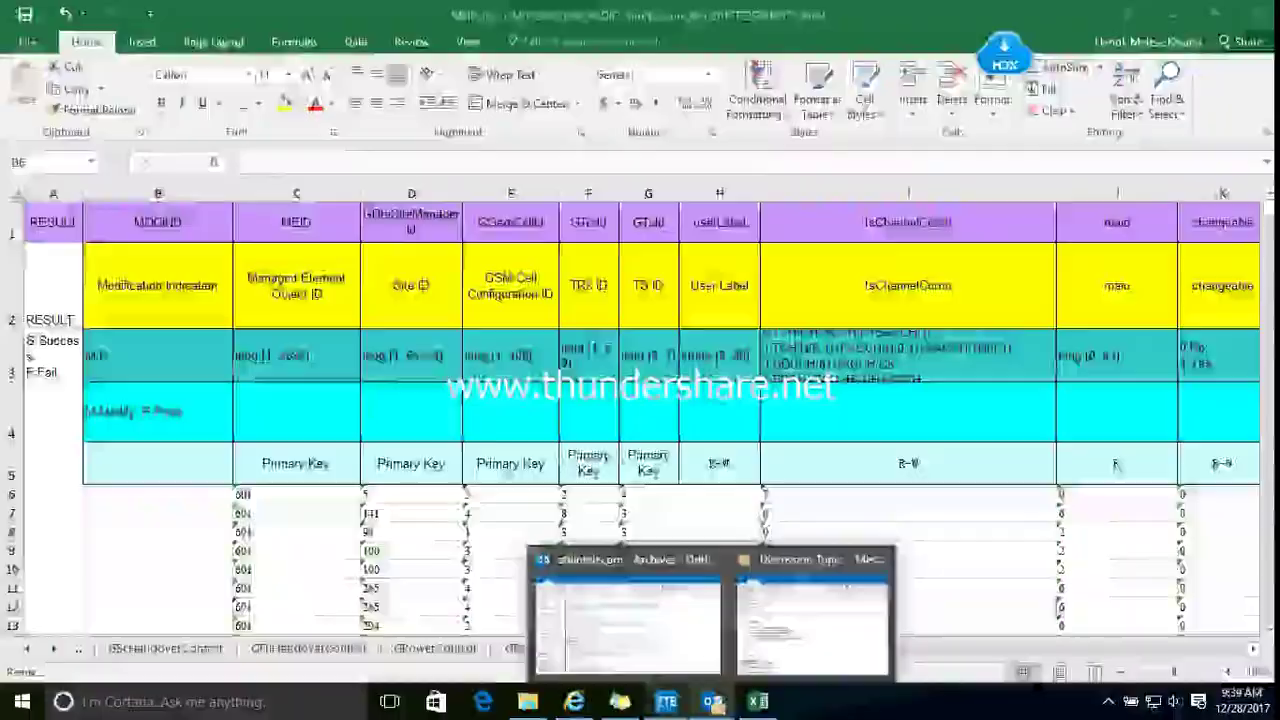
click(666, 701)
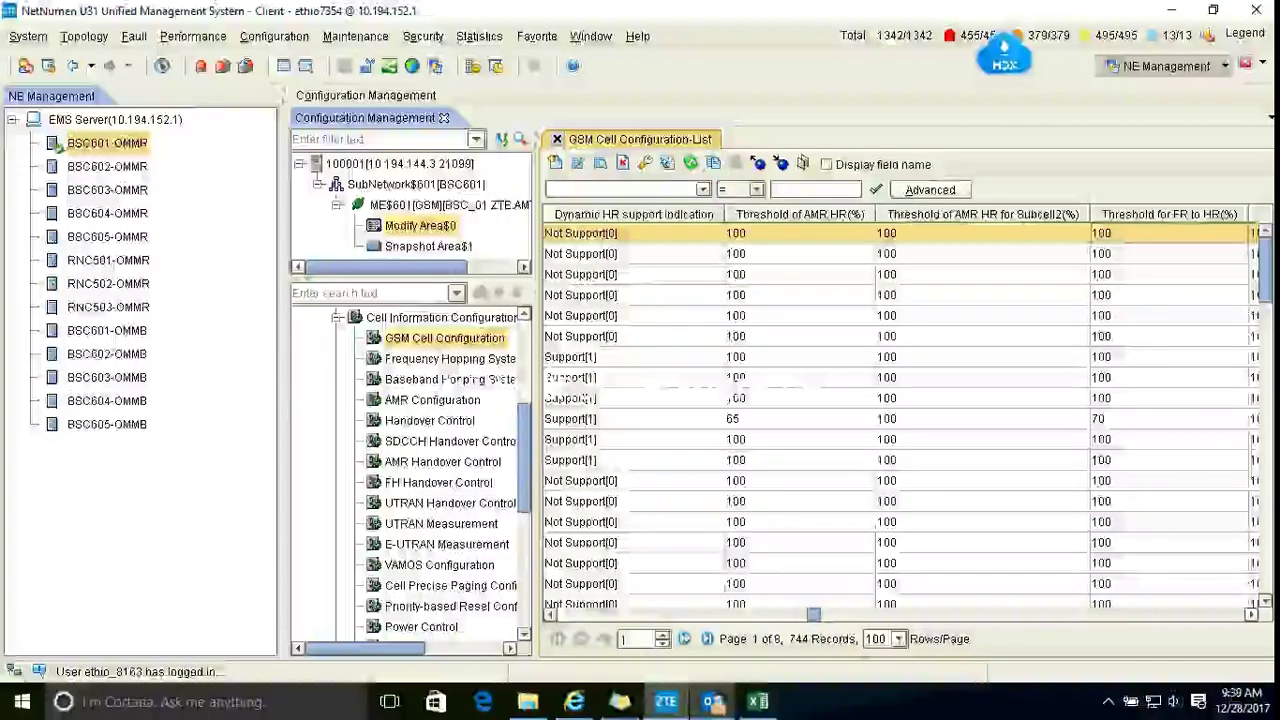
click(712, 701)
click(810, 600)
triple_click(308, 432)
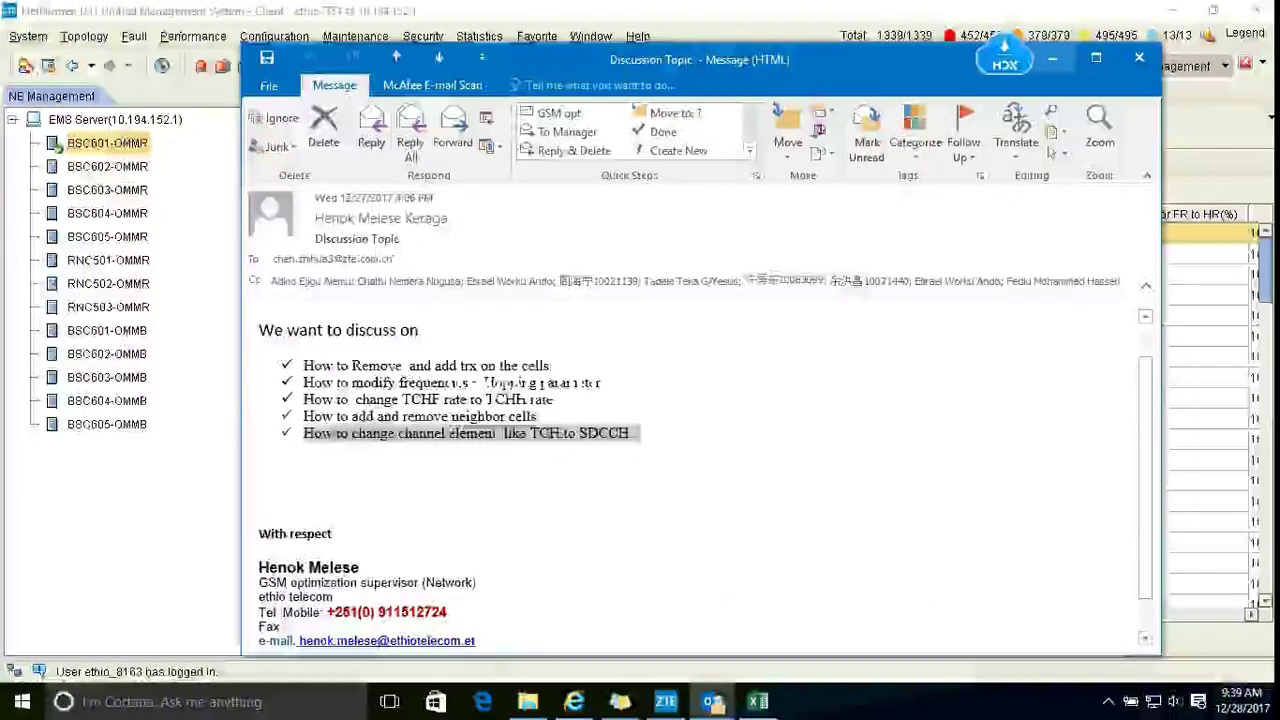
Narrow the highlight in the last topic to the words "TCH to SDCCH"
click(498, 433)
key(shift+Home)
key(ctrl+shift+Right)
key(ctrl+shift+Right)
key(ctrl+shift+Right)
key(ctrl+shift+Right)
key(ctrl+shift+Right)
key(ctrl+shift+Right)
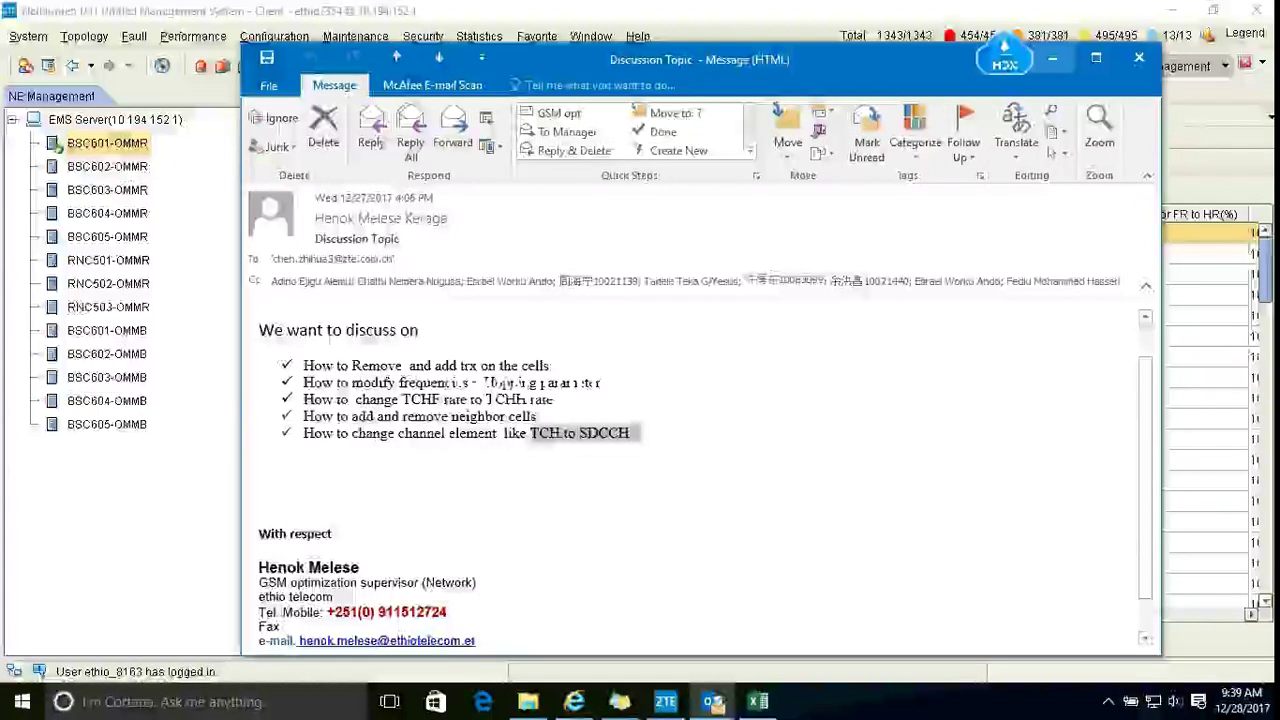
Review the message's topics, highlighting the TCHF to TCHH rate line, the trx line and finally the whole list
click(330, 331)
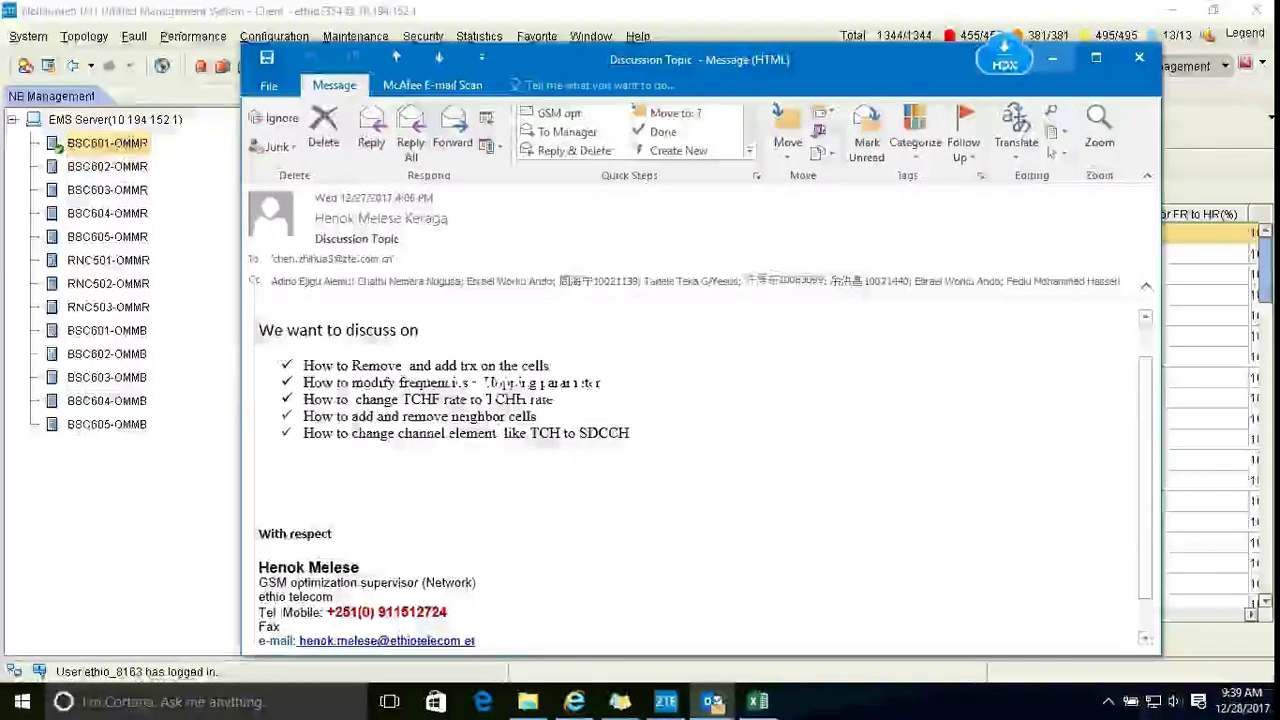
drag(555, 400, 304, 399)
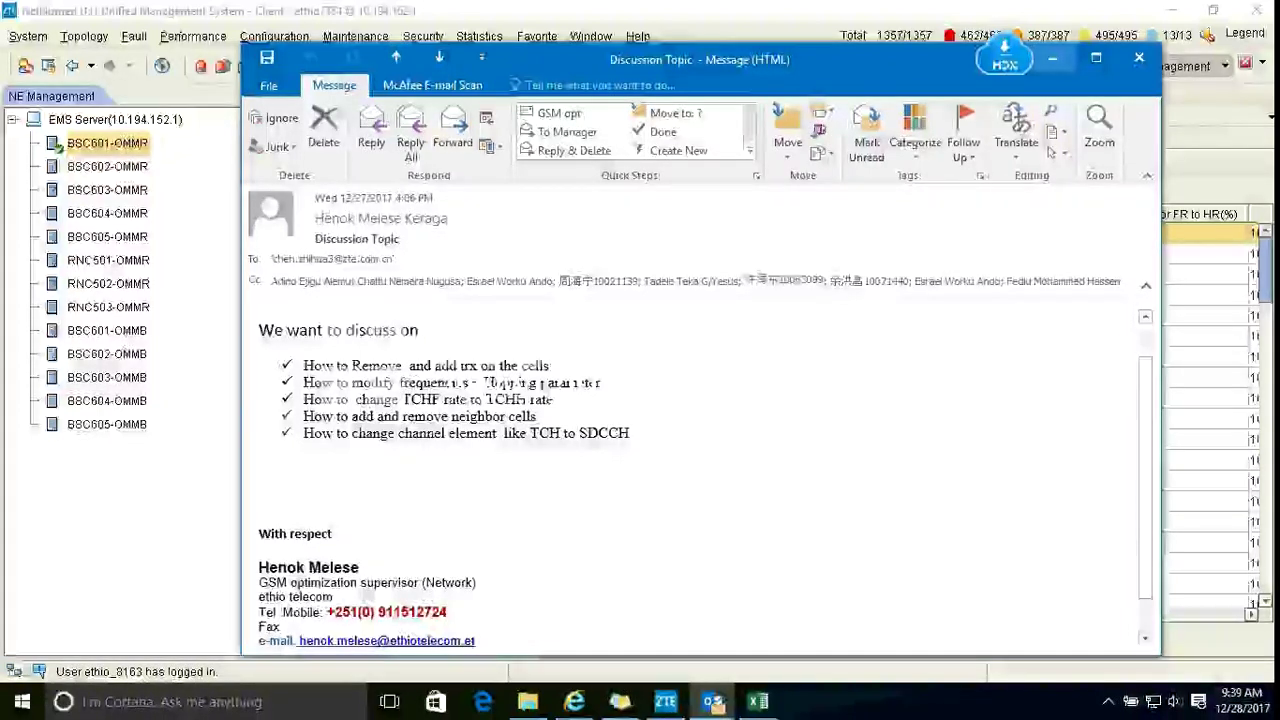
drag(263, 350, 480, 366)
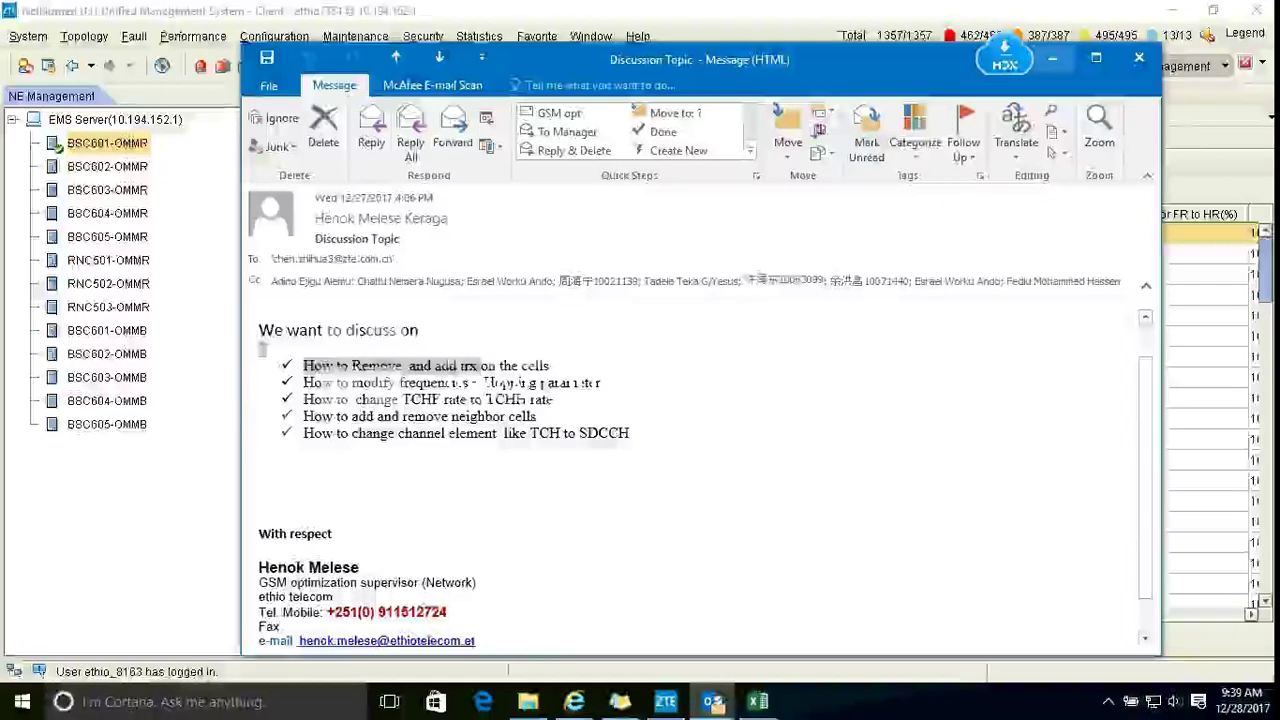
click(480, 367)
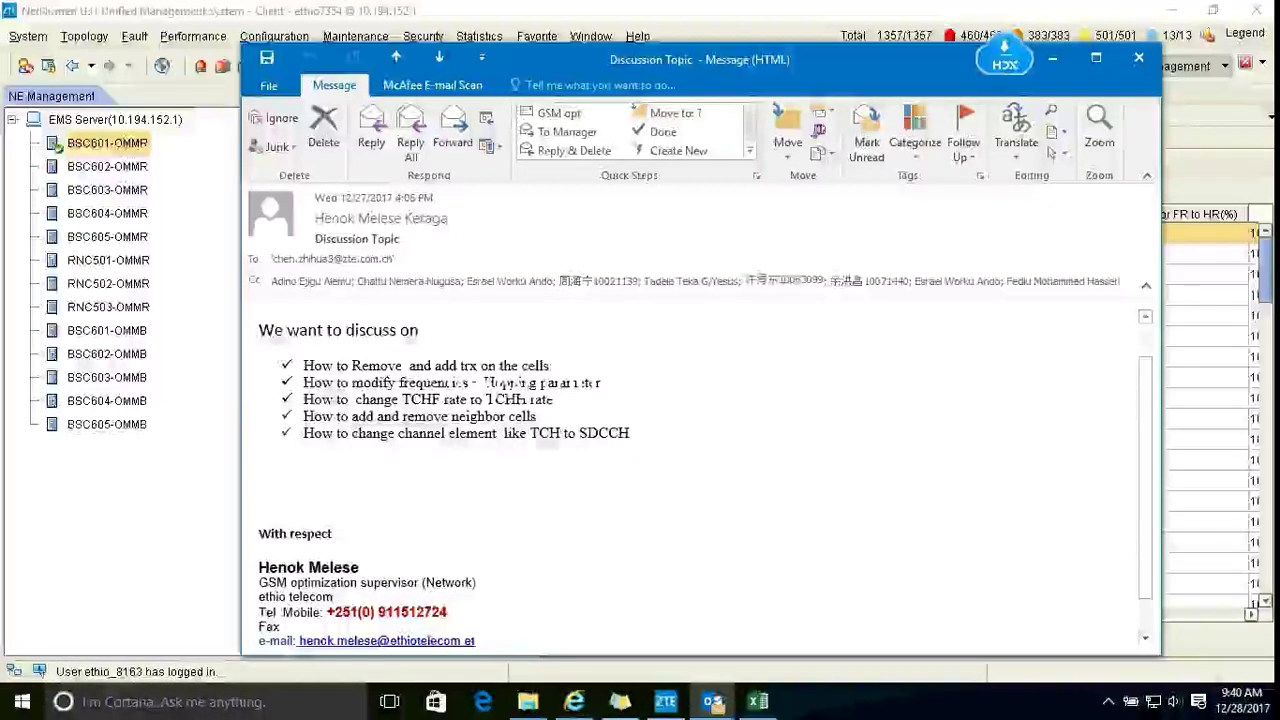
drag(638, 434, 304, 367)
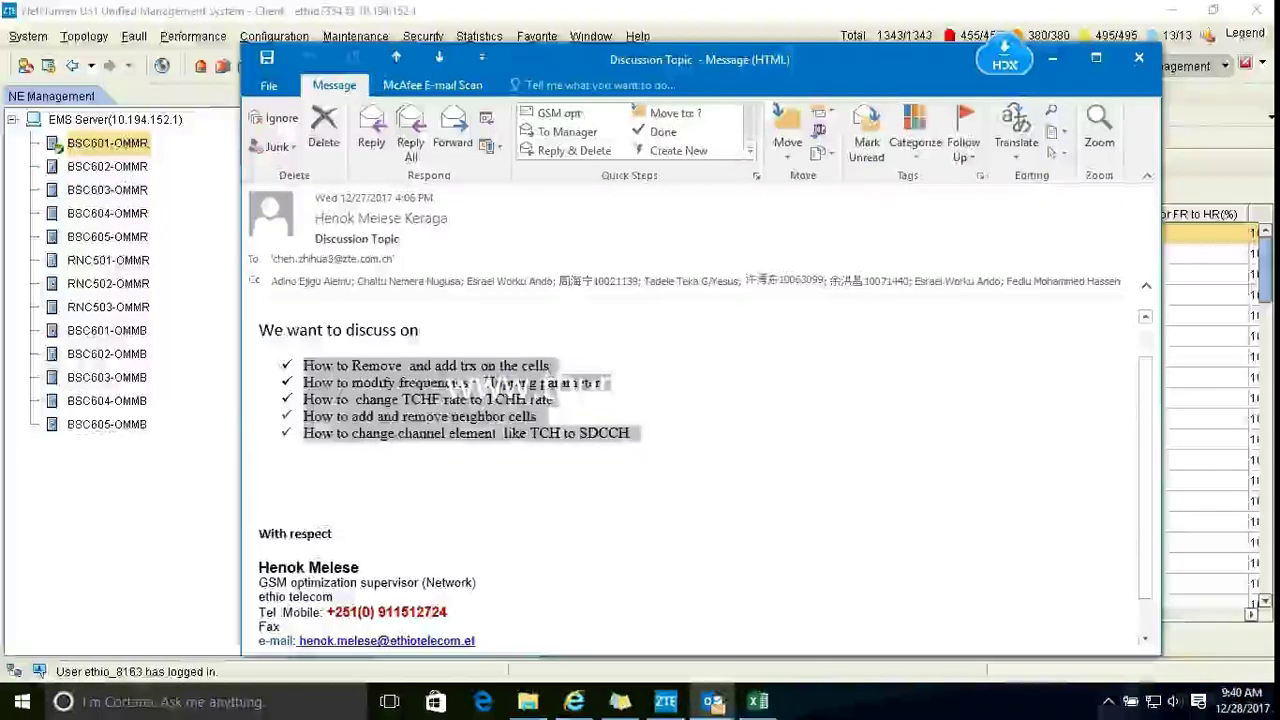
click(1108, 701)
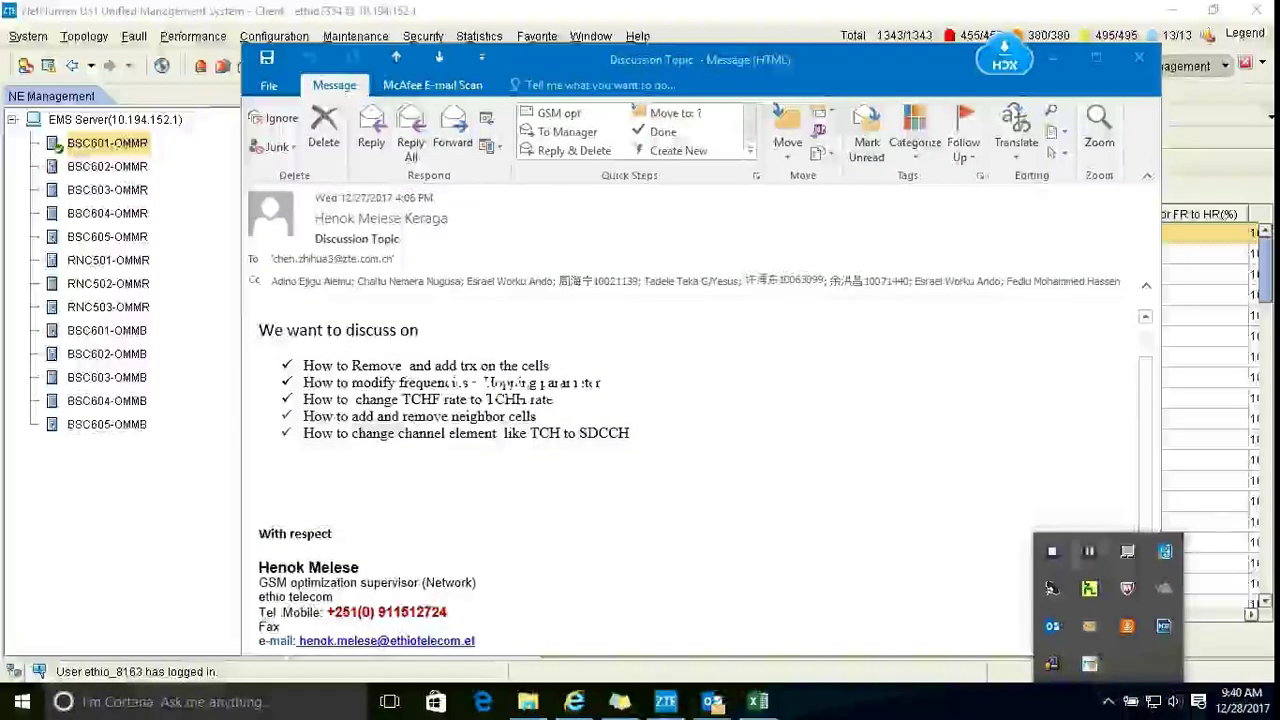